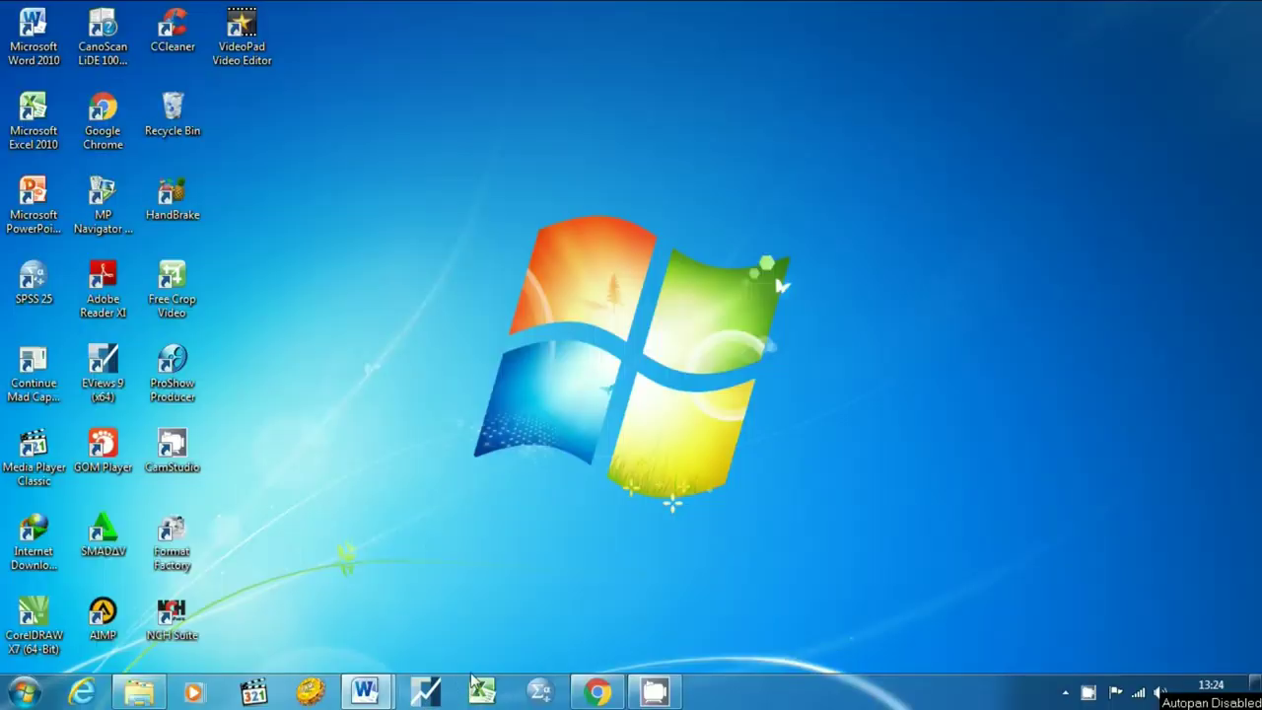
# Step: Switch to the BAB 2 MAU EDIT document and show the top of its first page
pyautogui.moveTo(365, 695)
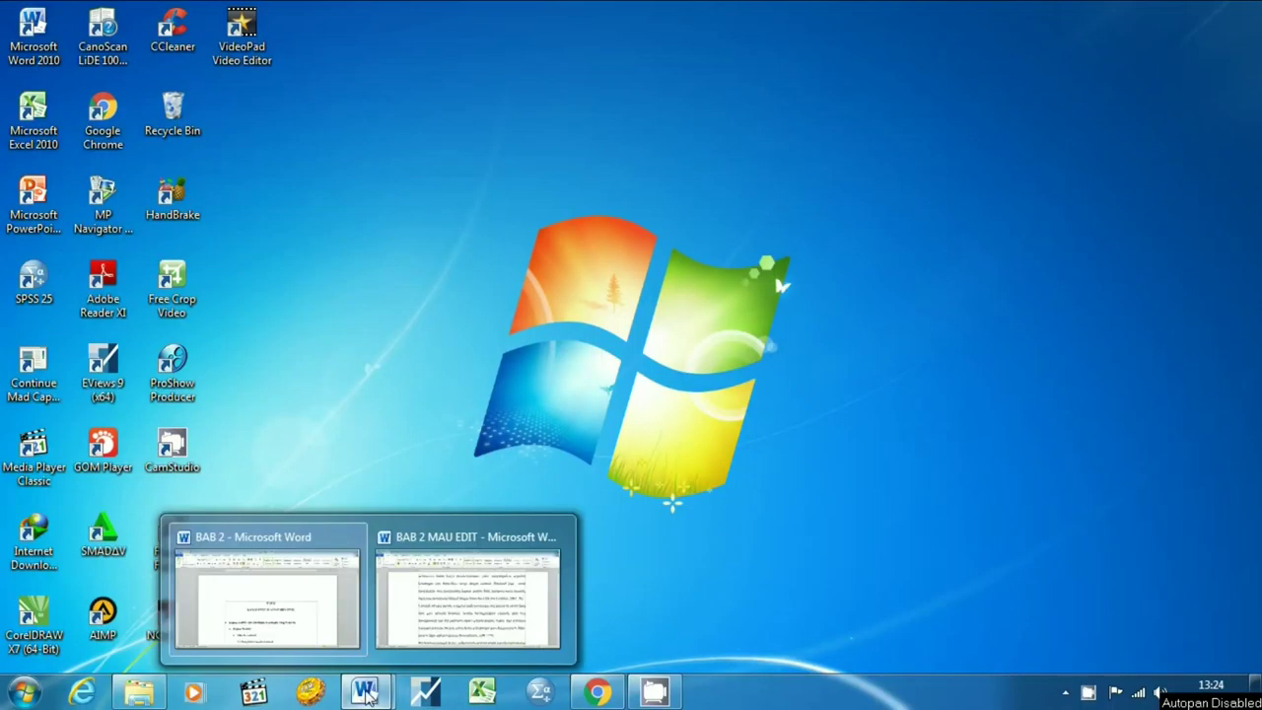
pyautogui.click(299, 636)
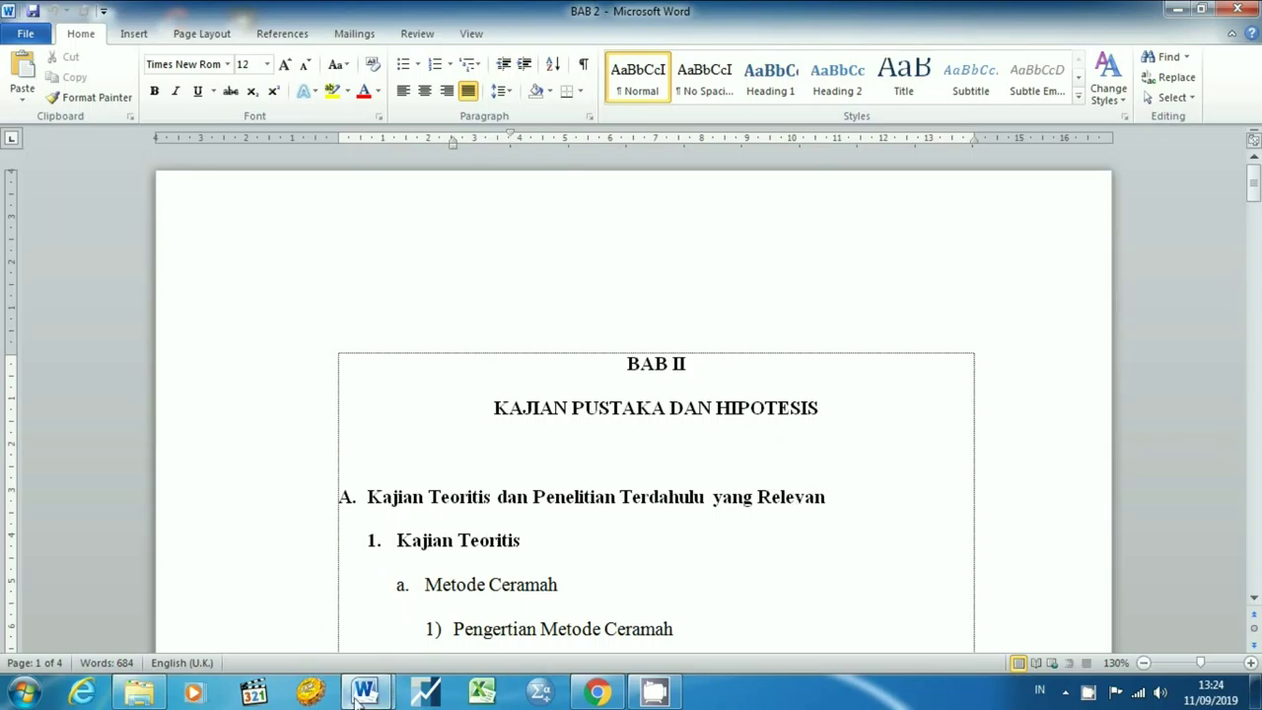
pyautogui.moveTo(367, 694)
pyautogui.click(493, 643)
pyautogui.scroll(3, 681, 563)
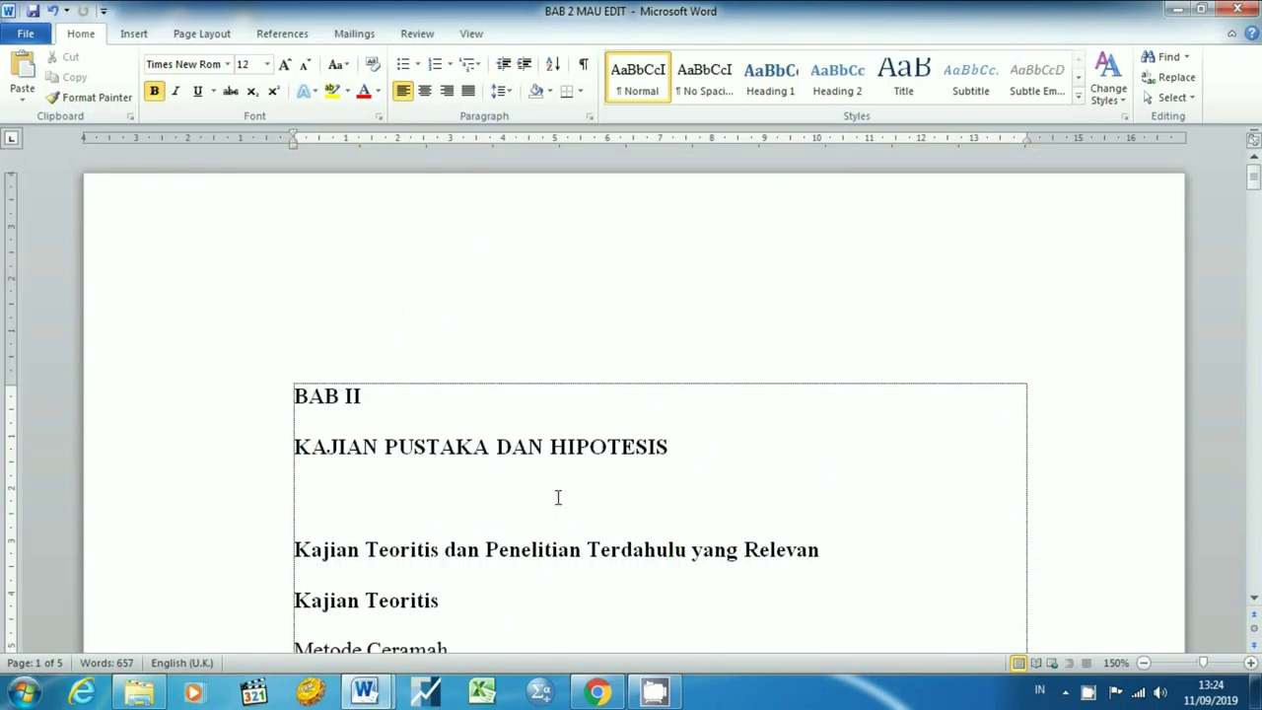
# Step: Center the BAB II and KAJIAN PUSTAKA DAN HIPOTESIS title lines with Ctrl+E
pyautogui.moveTo(266, 405); pyautogui.dragTo(256, 449)
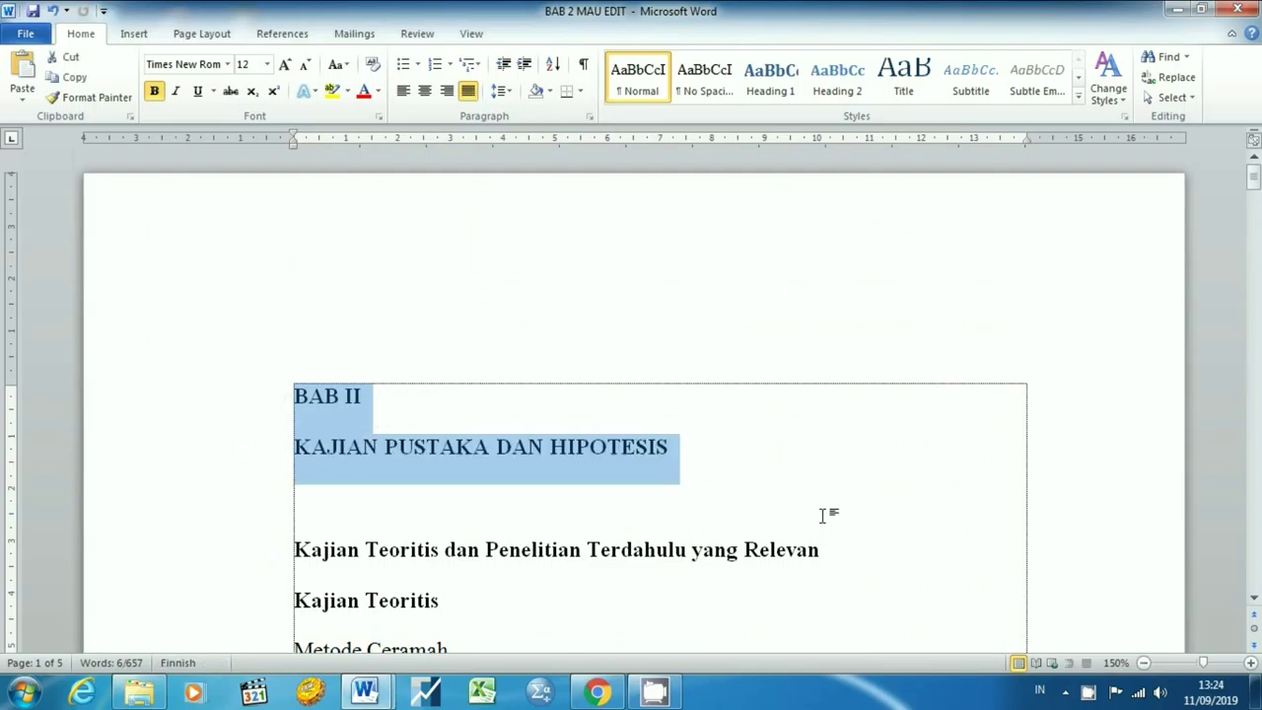
pyautogui.hotkey('ctrl', 'e')
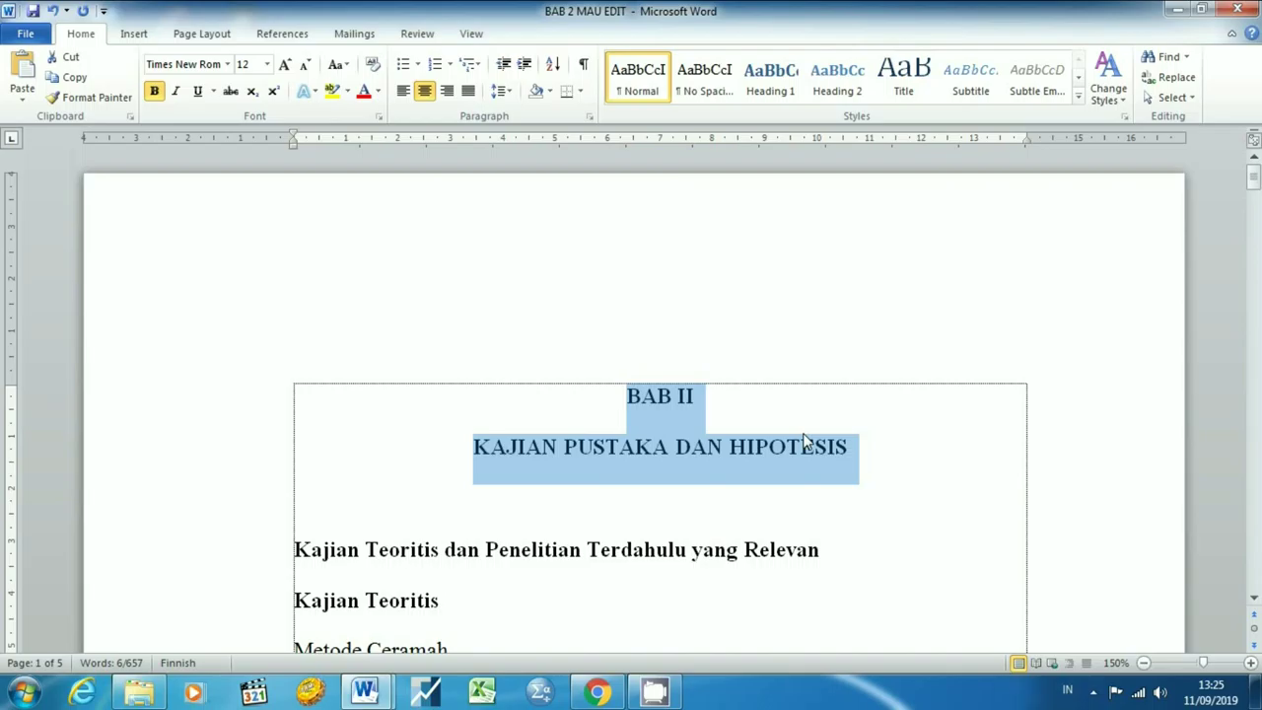
pyautogui.click(294, 555)
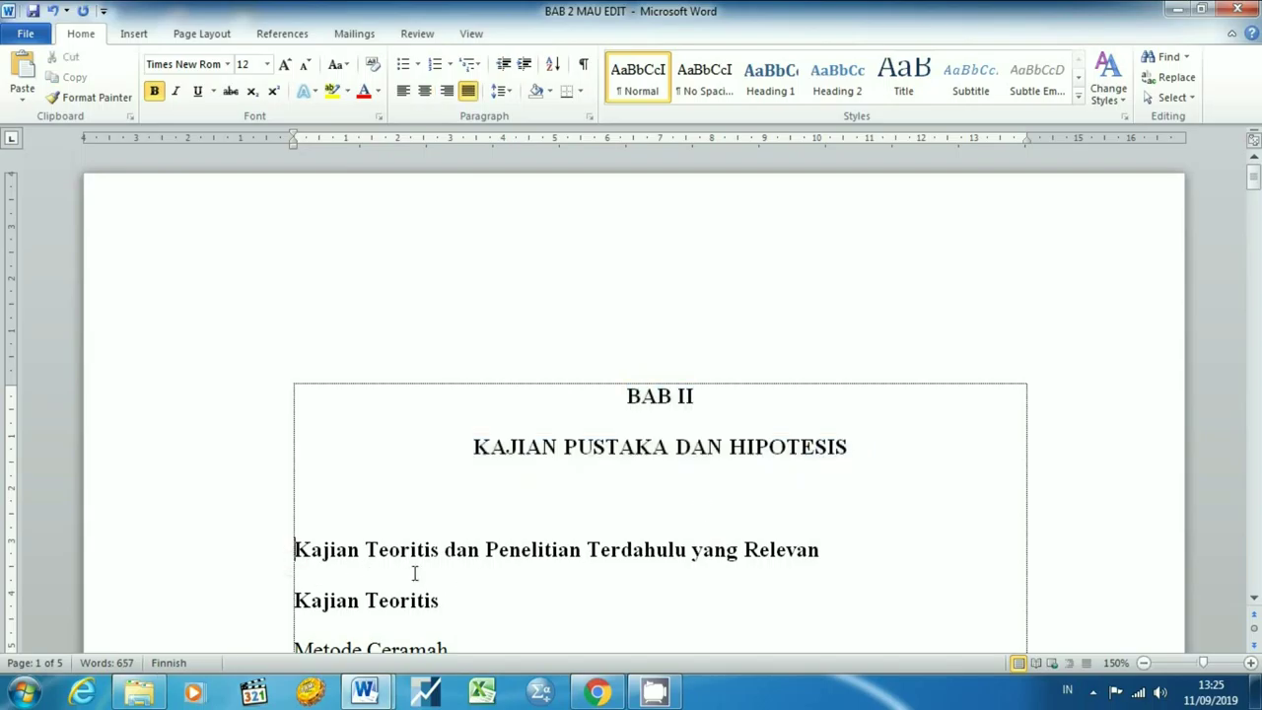
# Step: Number the headings A. (at the margin), 1. Kajian Teoritis and a. Metode Ceramah
pyautogui.write('A')
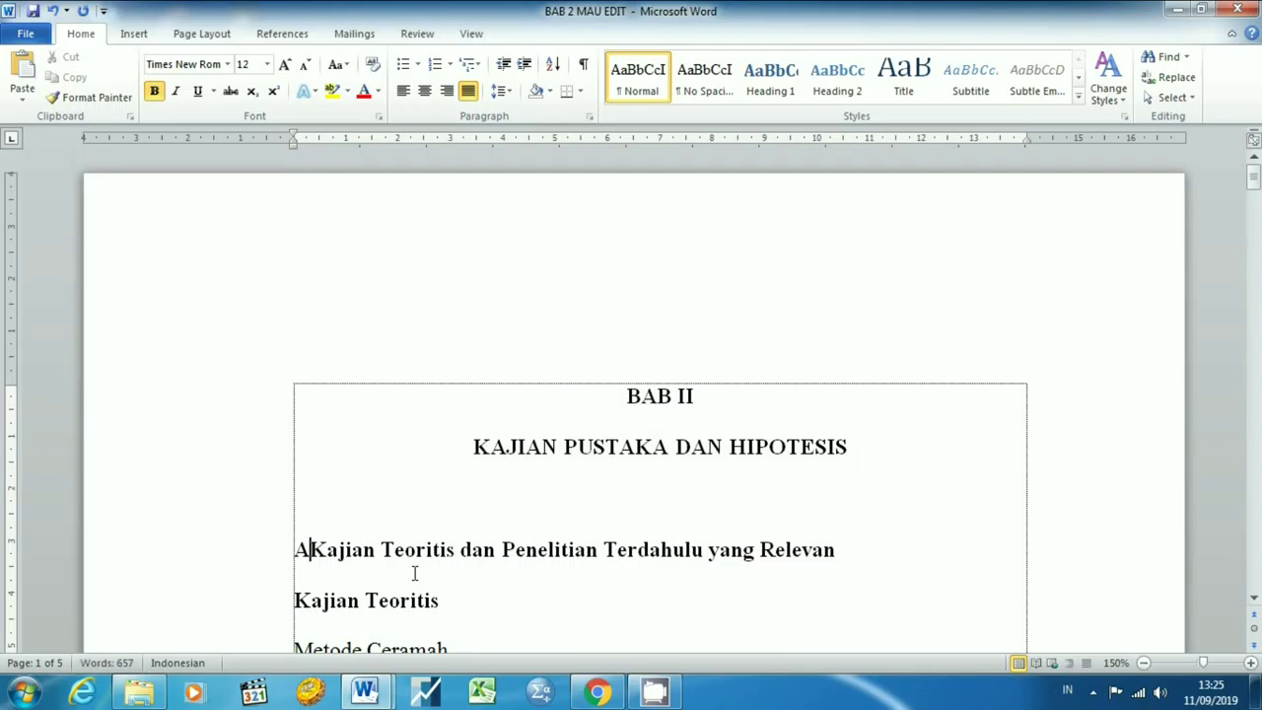
pyautogui.write('.')
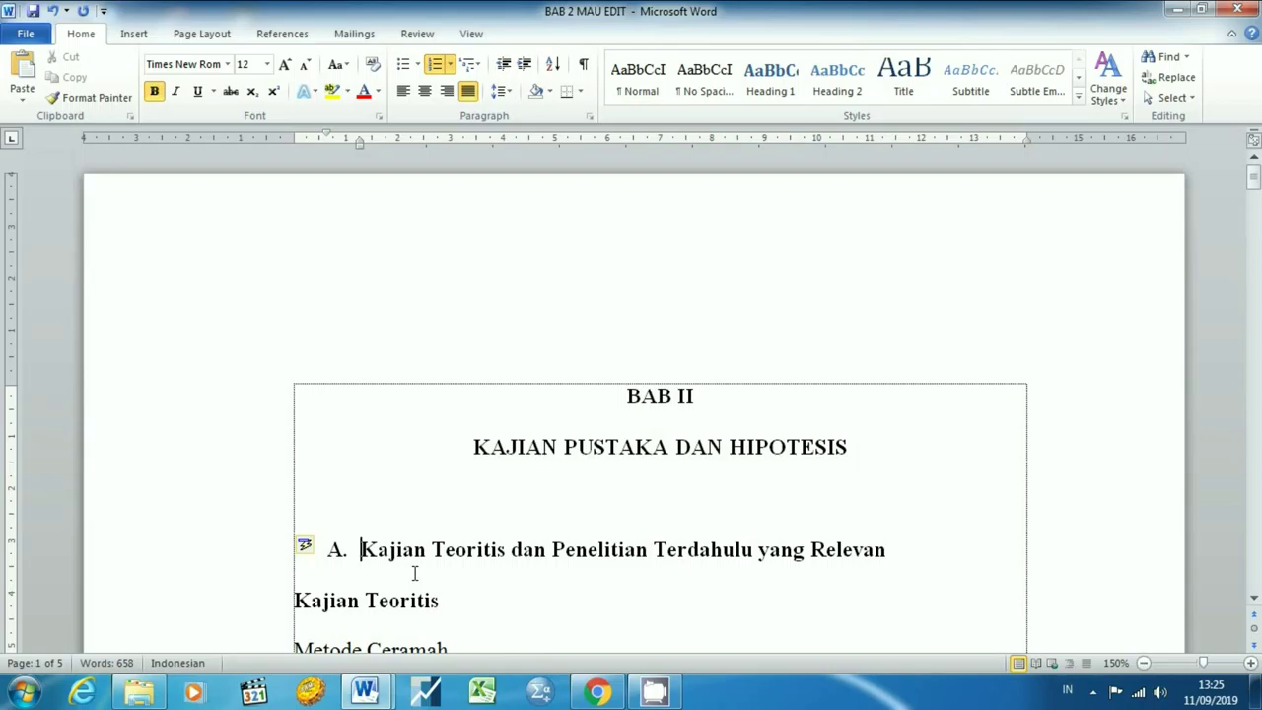
pyautogui.hotkey('shift', 'Tab')
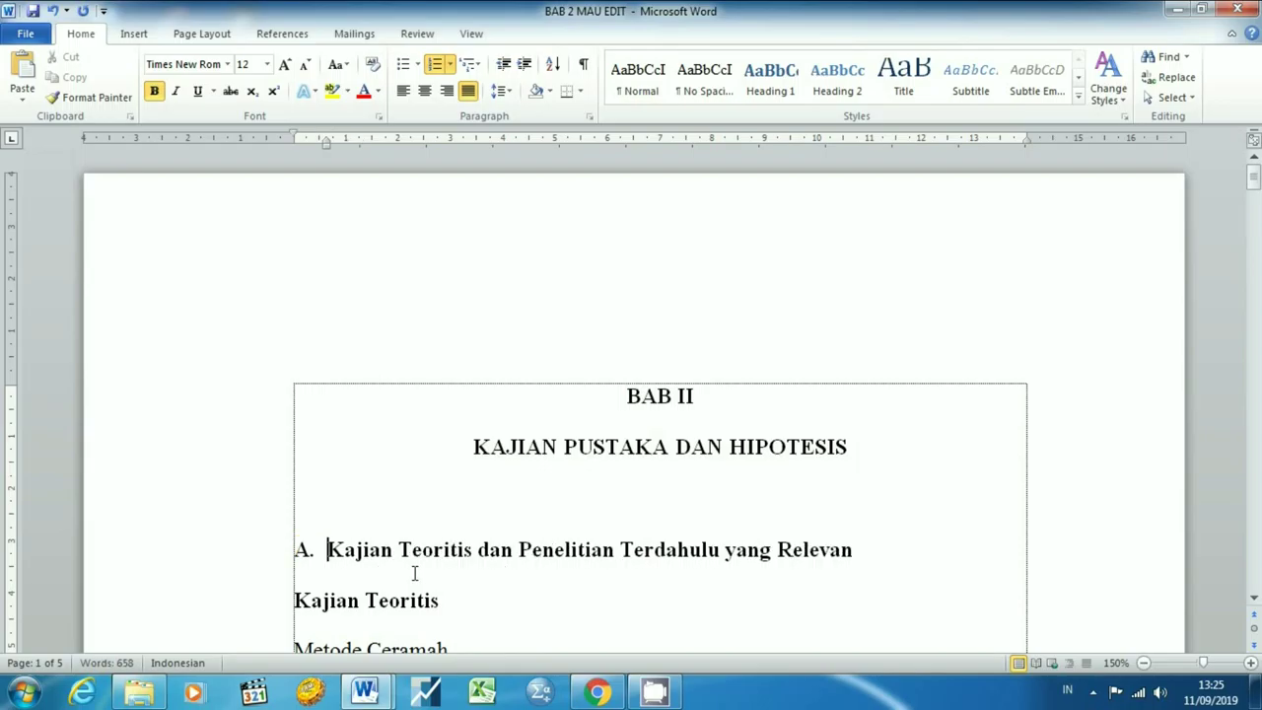
pyautogui.click(380, 601)
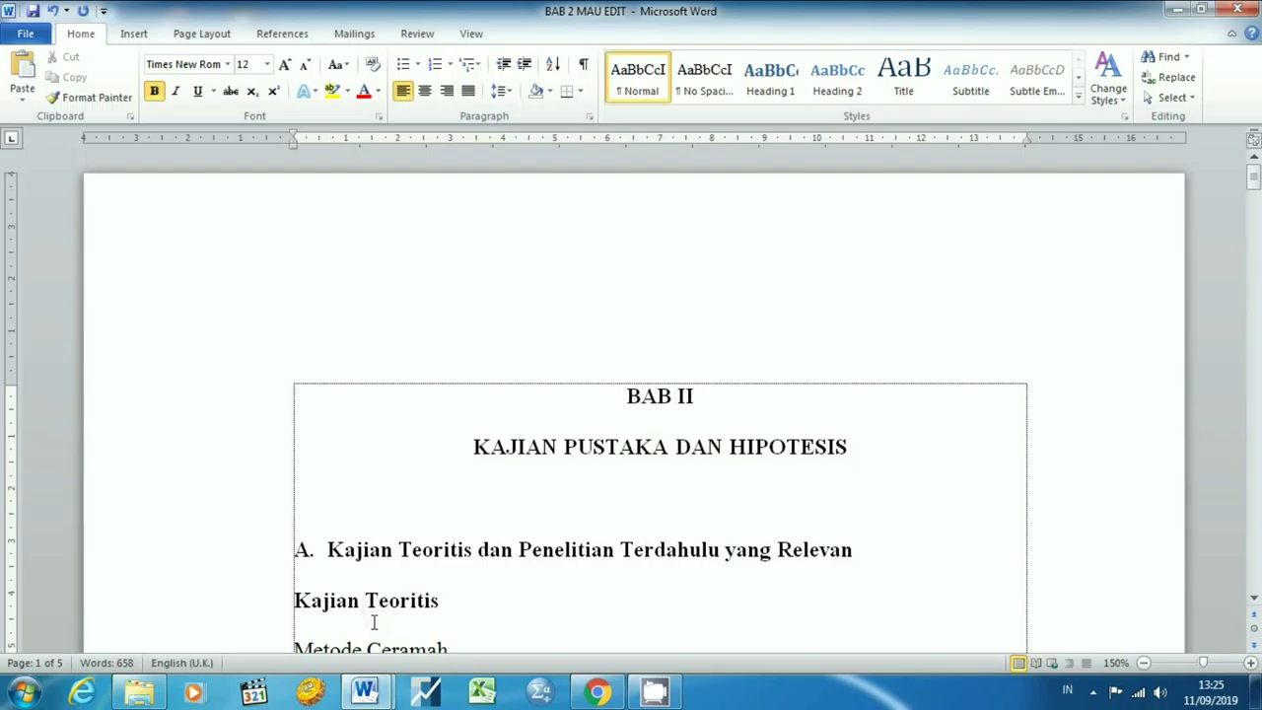
pyautogui.write('1')
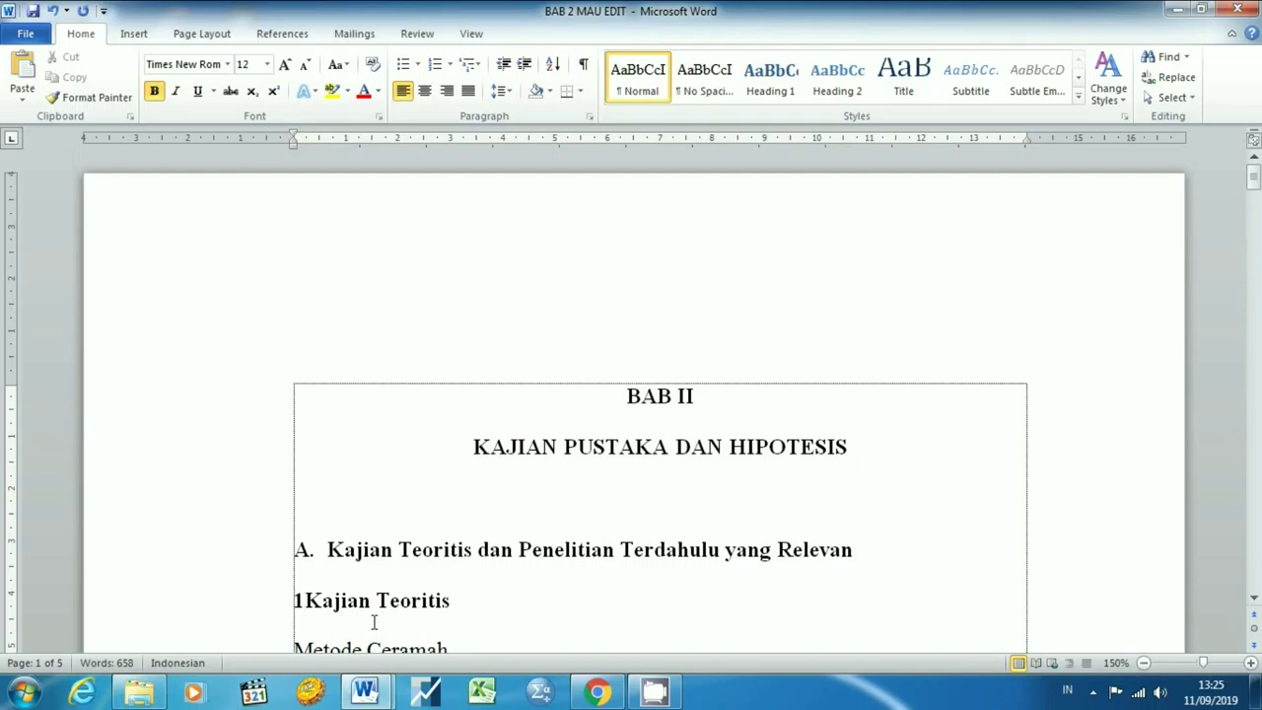
pyautogui.write('.')
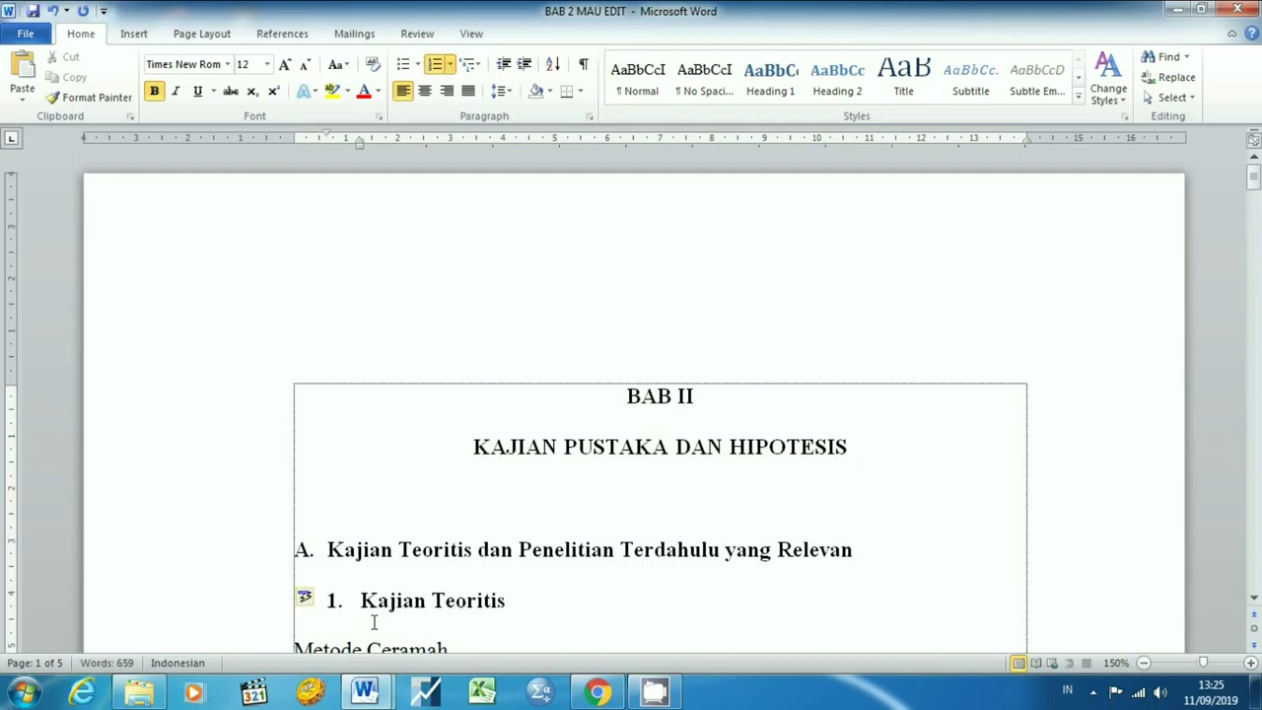
pyautogui.scroll(-3, 374, 623)
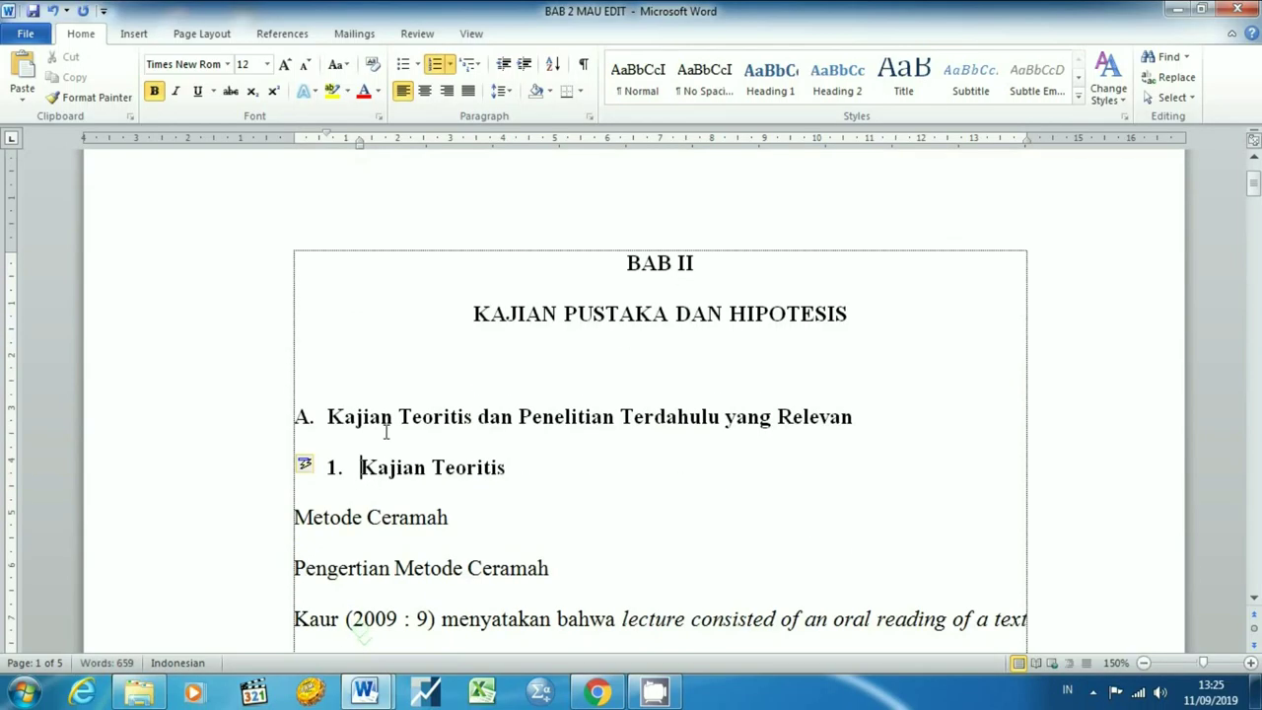
pyautogui.scroll(-1, 345, 493)
pyautogui.click(295, 451)
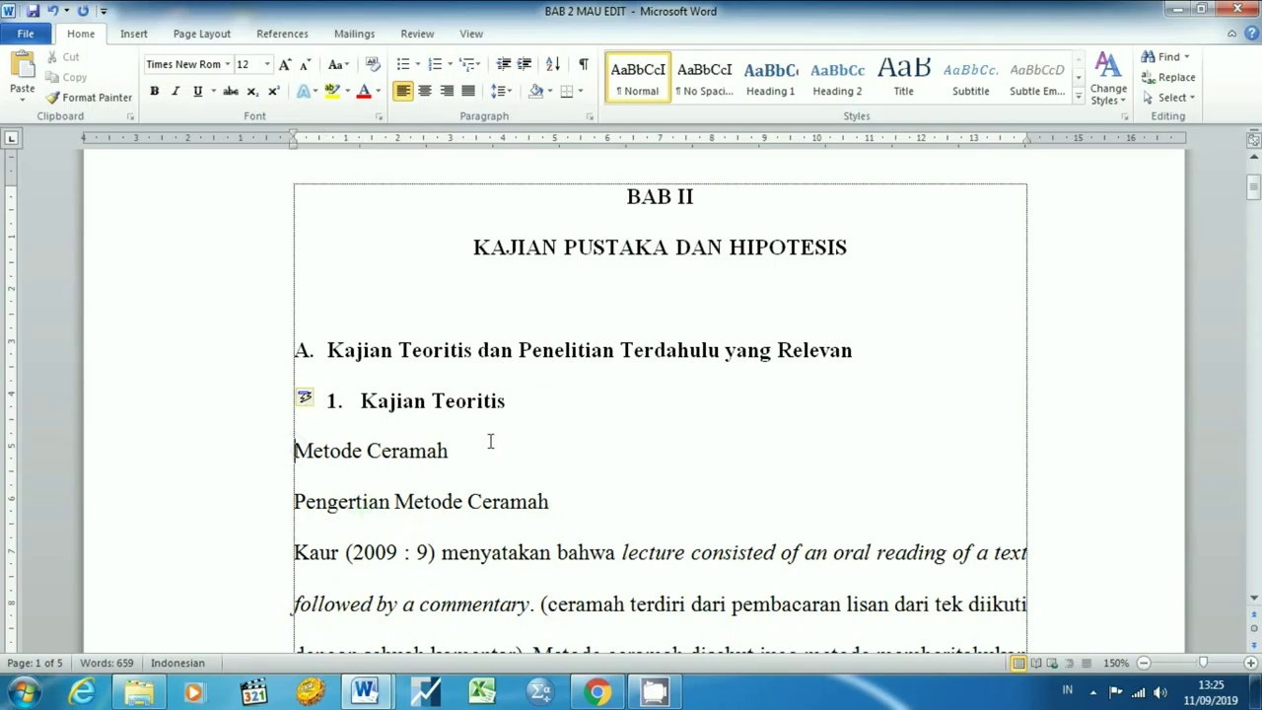
pyautogui.write('a')
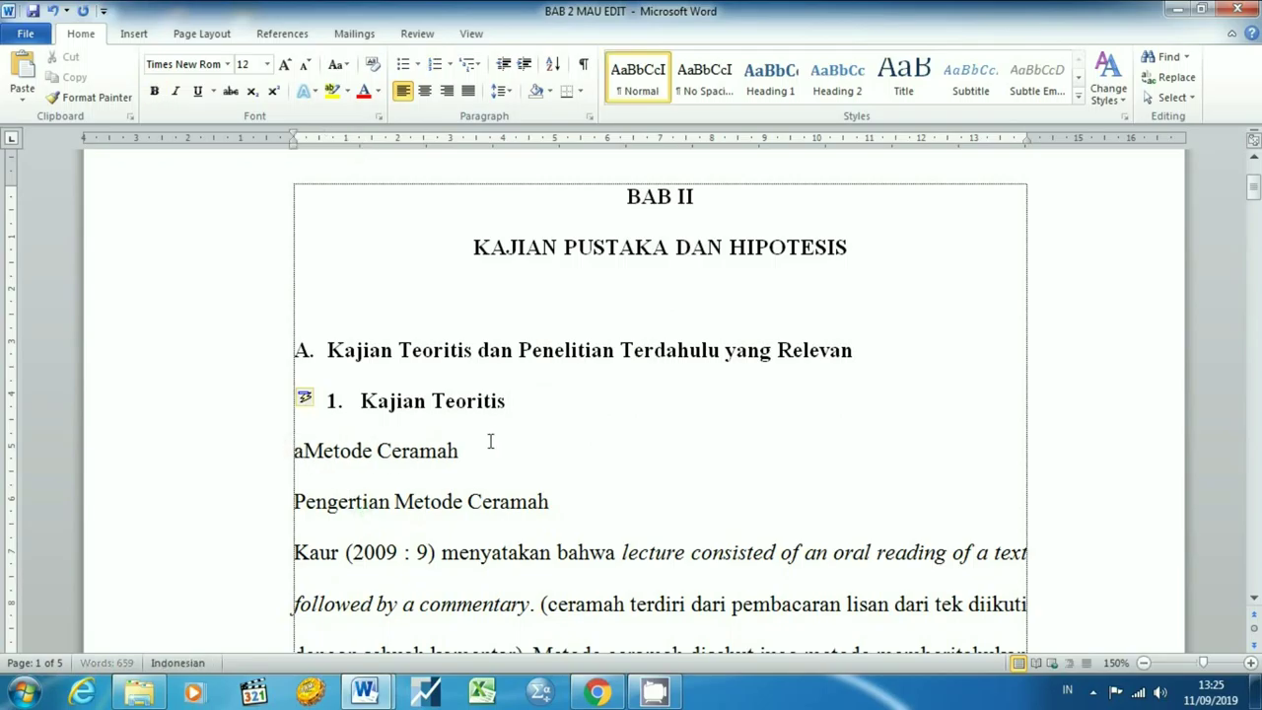
pyautogui.write('.')
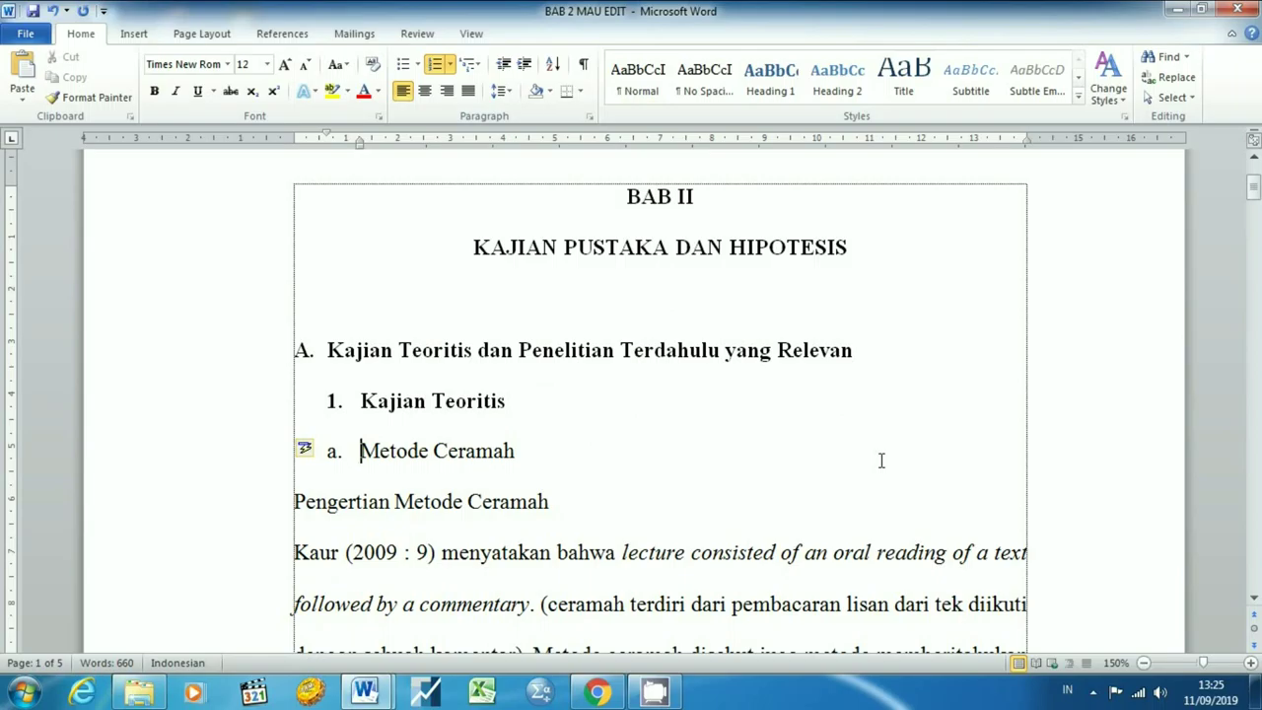
# Step: Indent a. Metode Ceramah one level and make Pengertian Metode Ceramah an indented 1) sub-heading
pyautogui.press('Tab')
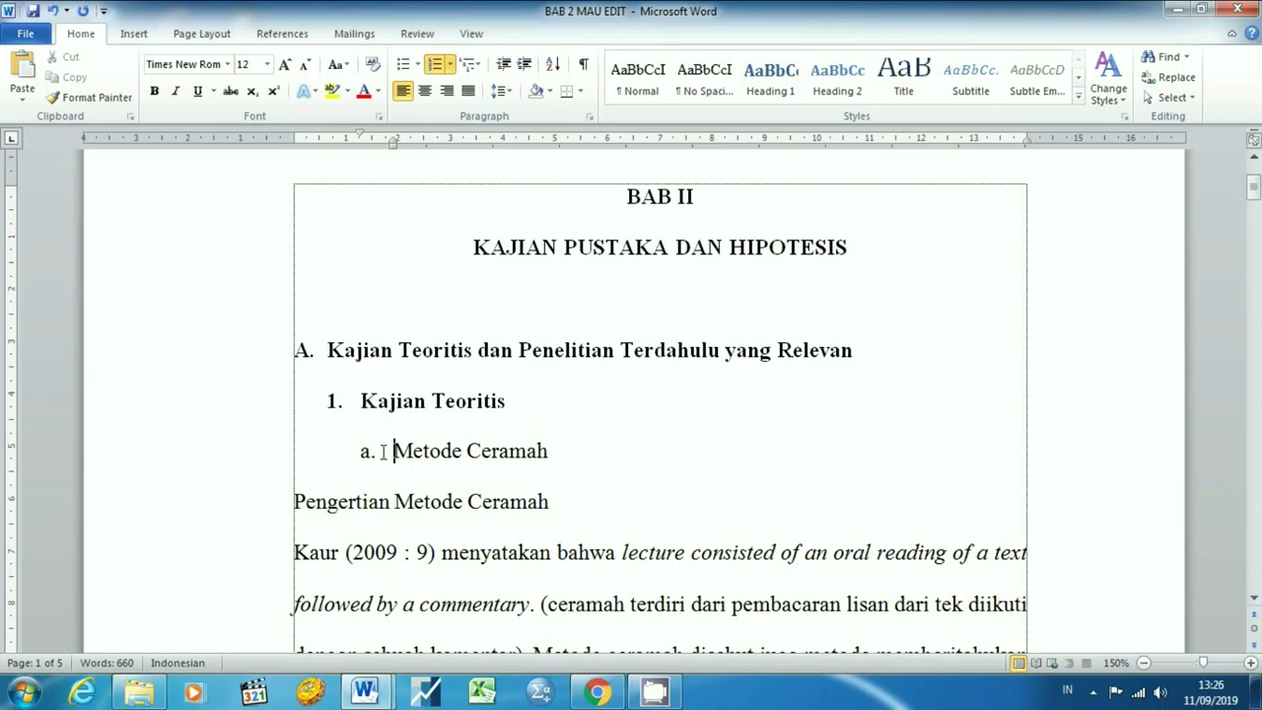
pyautogui.click(445, 508)
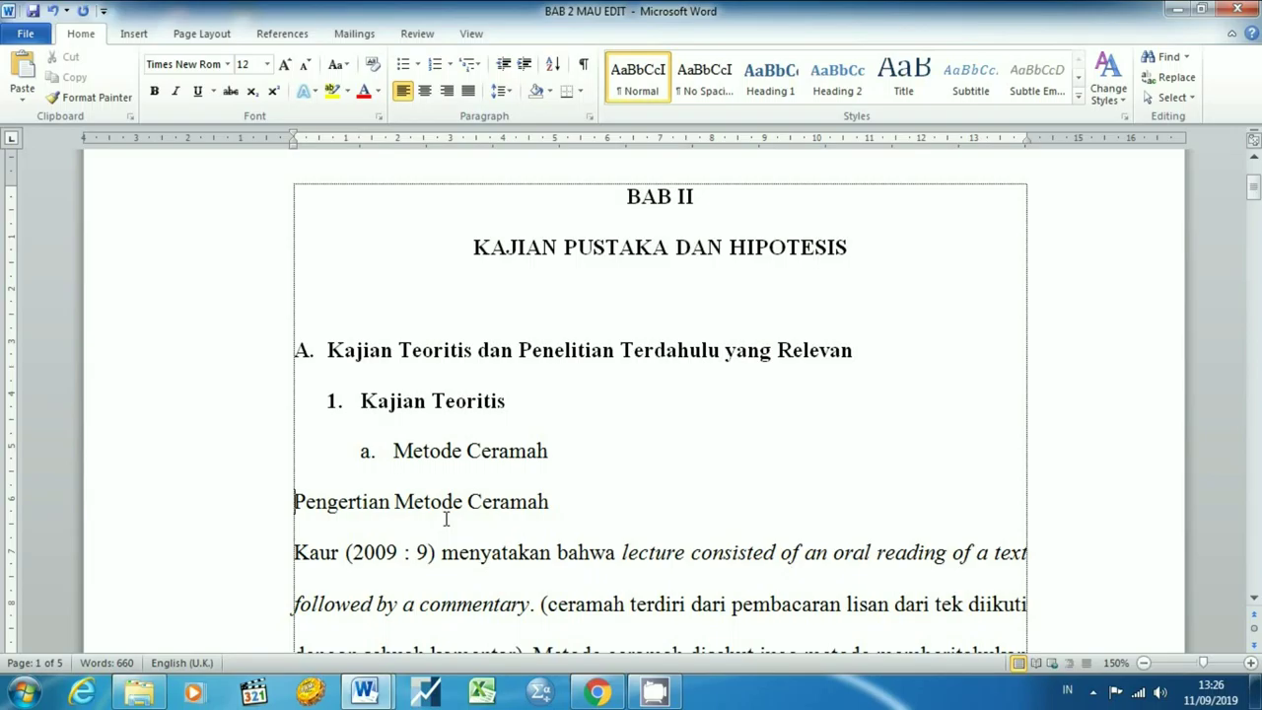
pyautogui.write('1')
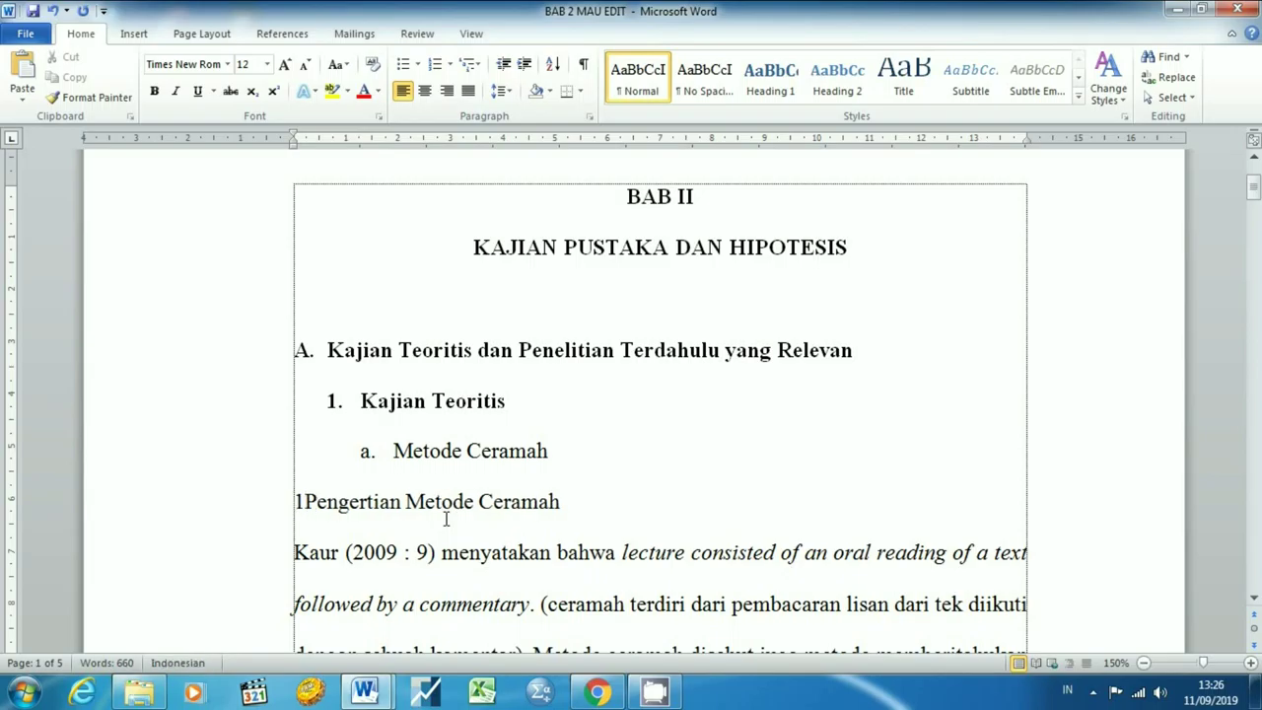
pyautogui.write(')')
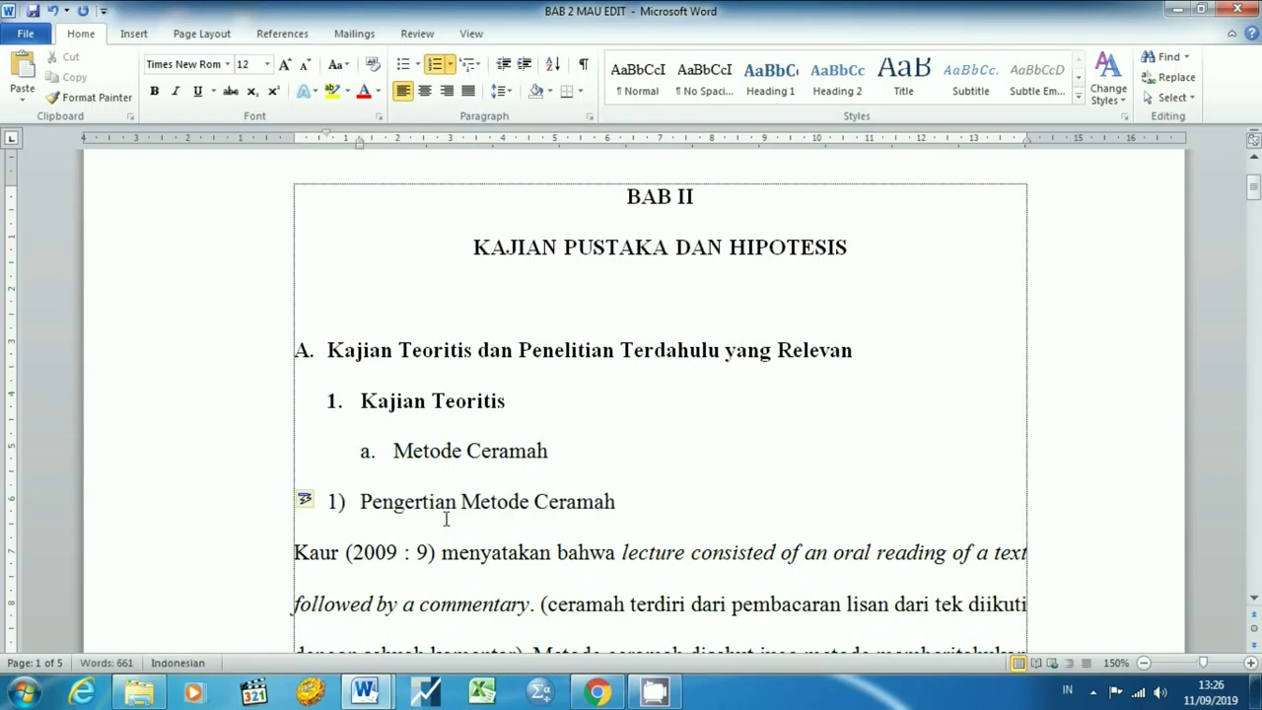
pyautogui.press('Tab')
pyautogui.press('Tab')
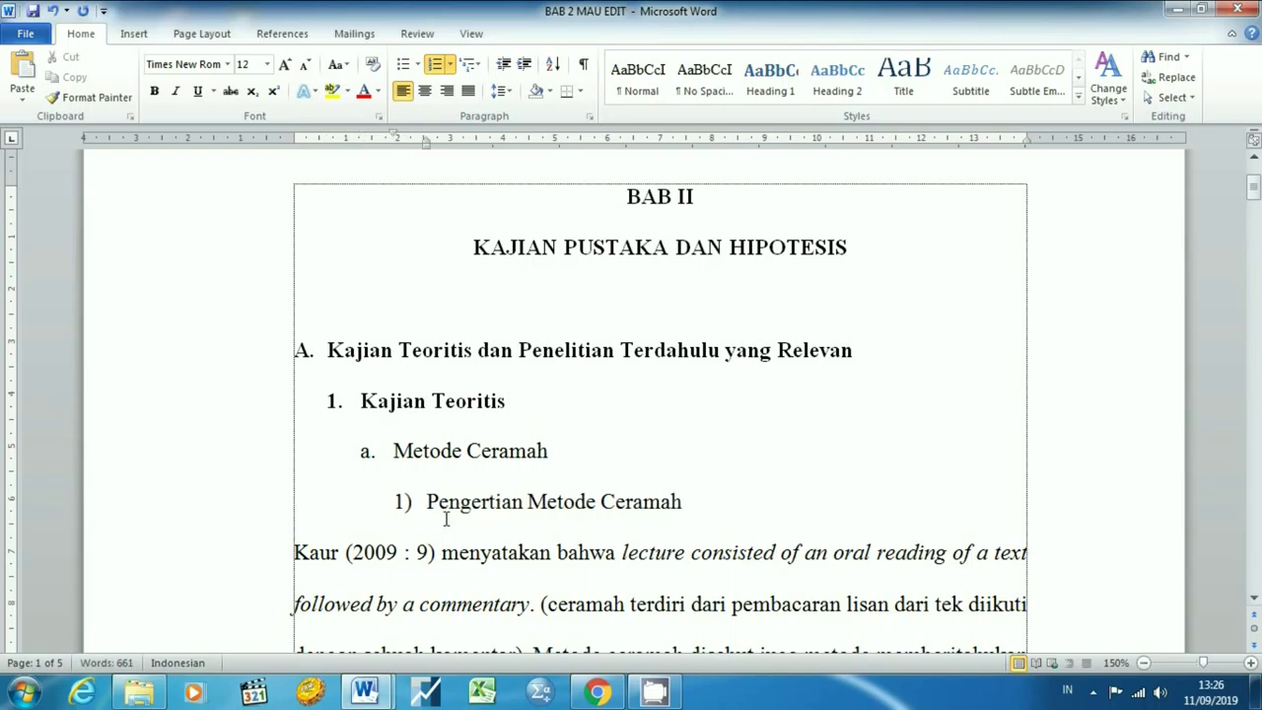
pyautogui.press('Down')
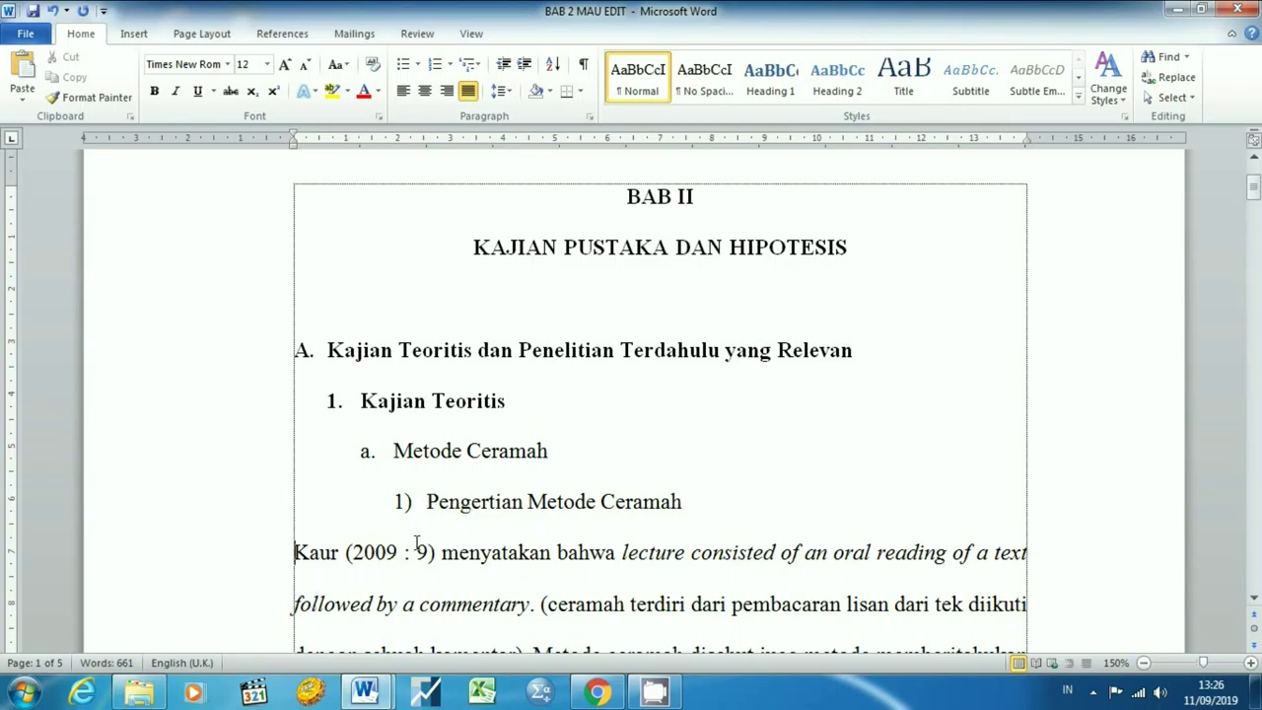
# Step: Indent the Kaur (2009 : 9) paragraph two steps and the Ceramah sebagai metode paragraph one step
pyautogui.click(296, 552)
pyautogui.press('Tab')
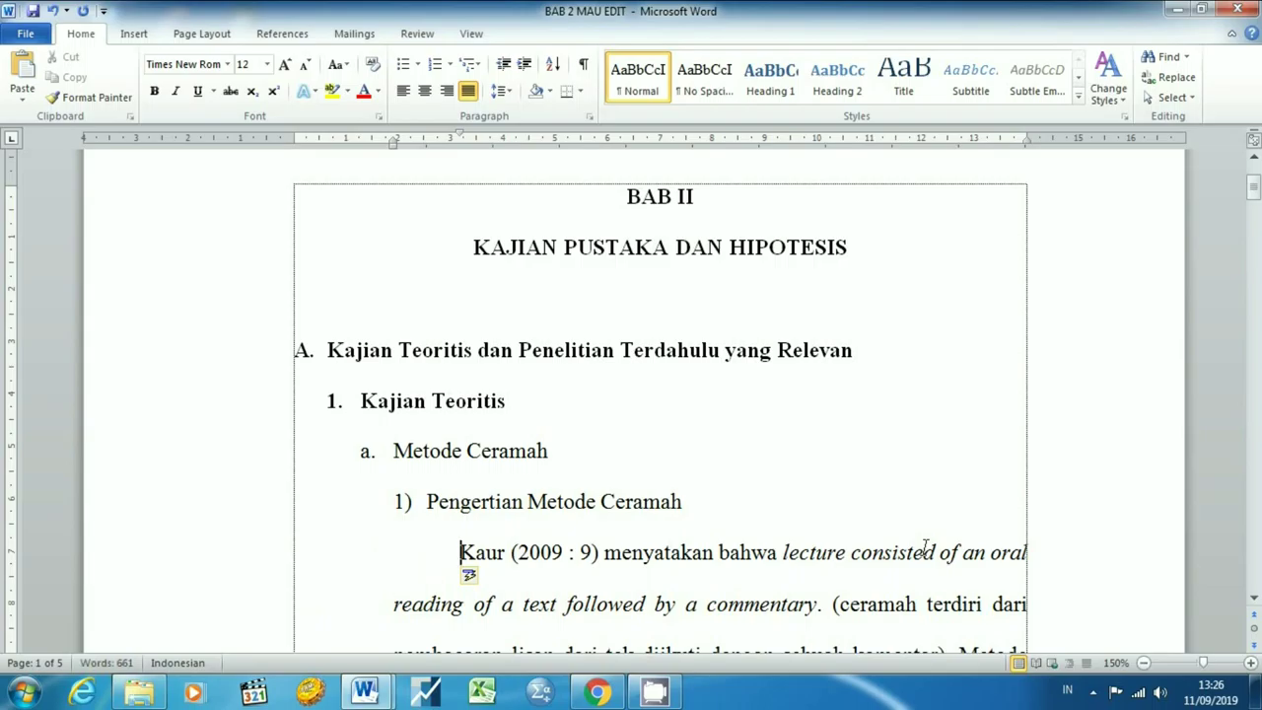
pyautogui.press('Tab')
pyautogui.scroll(-2, 464, 577)
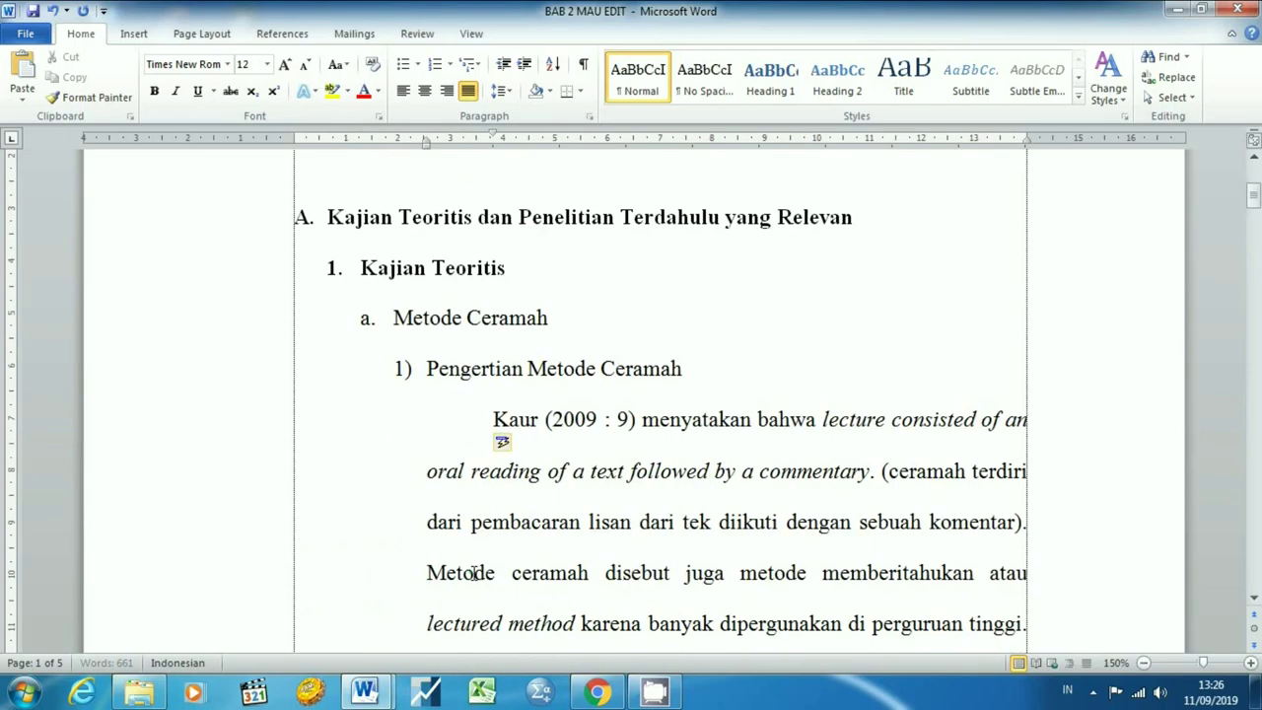
pyautogui.scroll(-3, 463, 577)
pyautogui.scroll(-3, 471, 575)
pyautogui.click(507, 479)
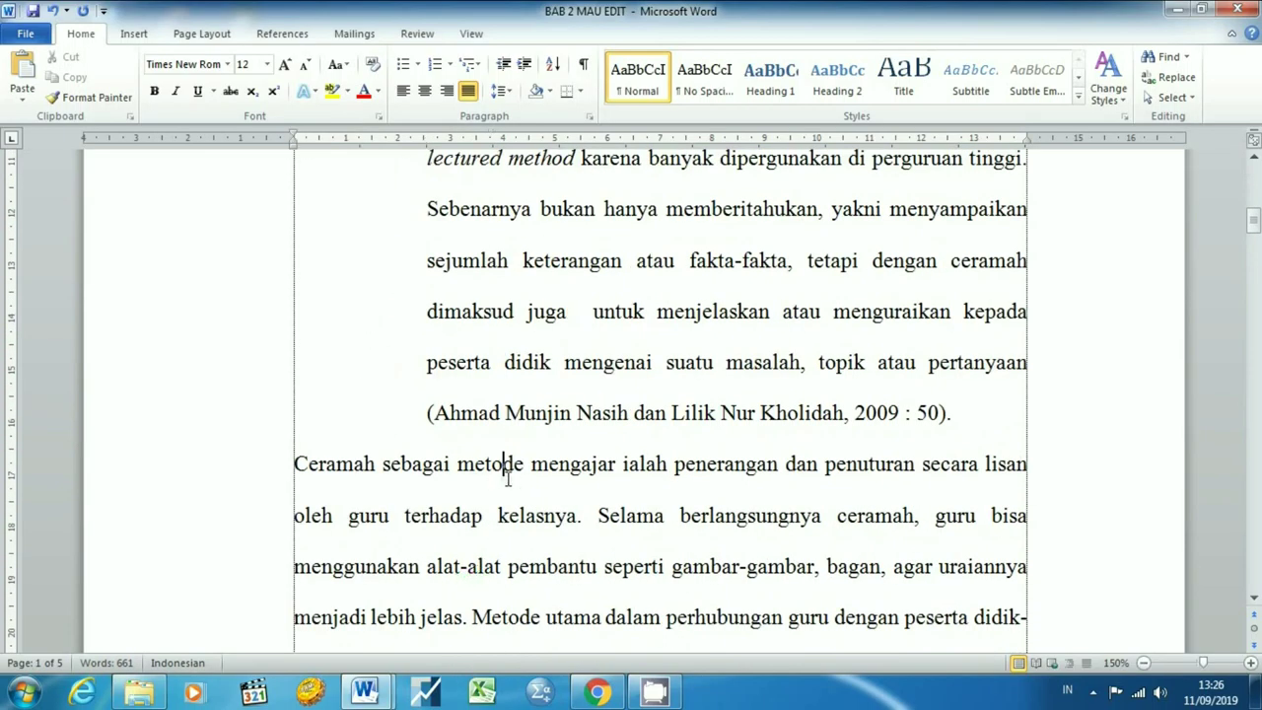
pyautogui.press('Tab')
pyautogui.press('Tab')
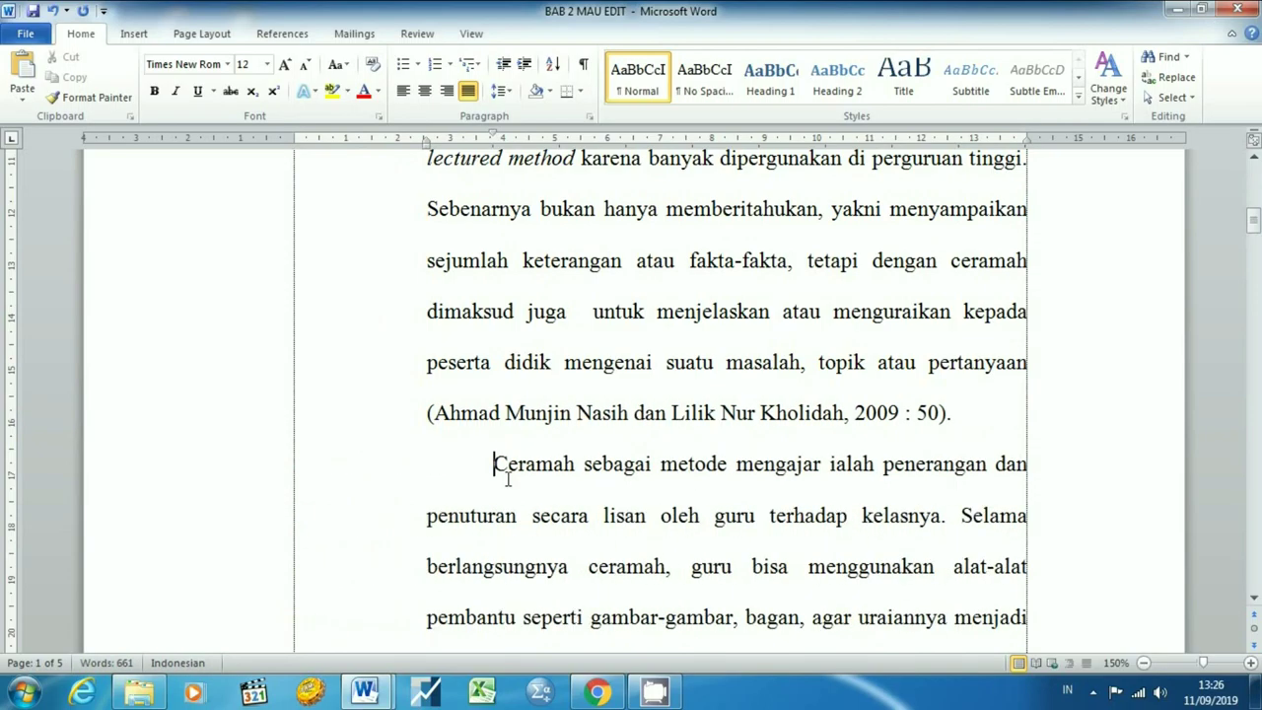
# Step: Keep the Berdasarkan pendapat di atas paragraph as its own indented paragraph
pyautogui.scroll(-4, 508, 479)
pyautogui.scroll(-2, 508, 479)
pyautogui.scroll(-3, 508, 479)
pyautogui.press('Up')
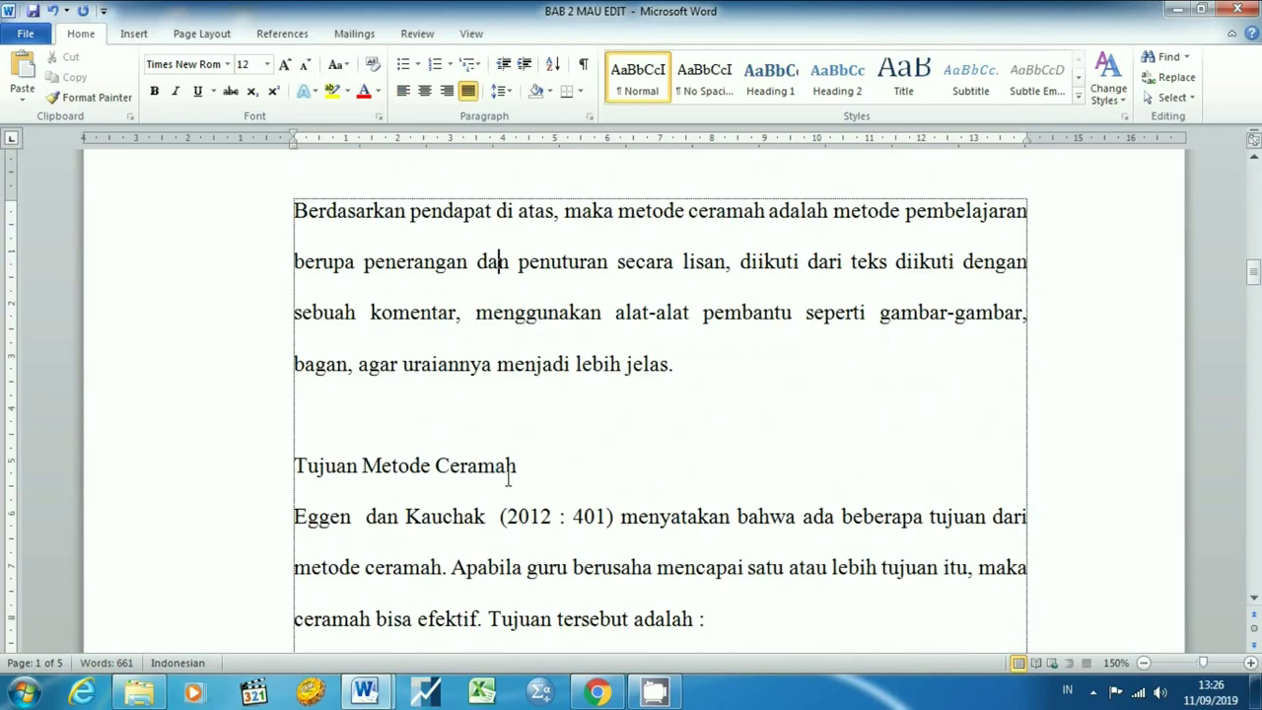
pyautogui.press('Up')
pyautogui.press('Home')
pyautogui.press('BackSpace')
pyautogui.hotkey('ctrl', 'z')
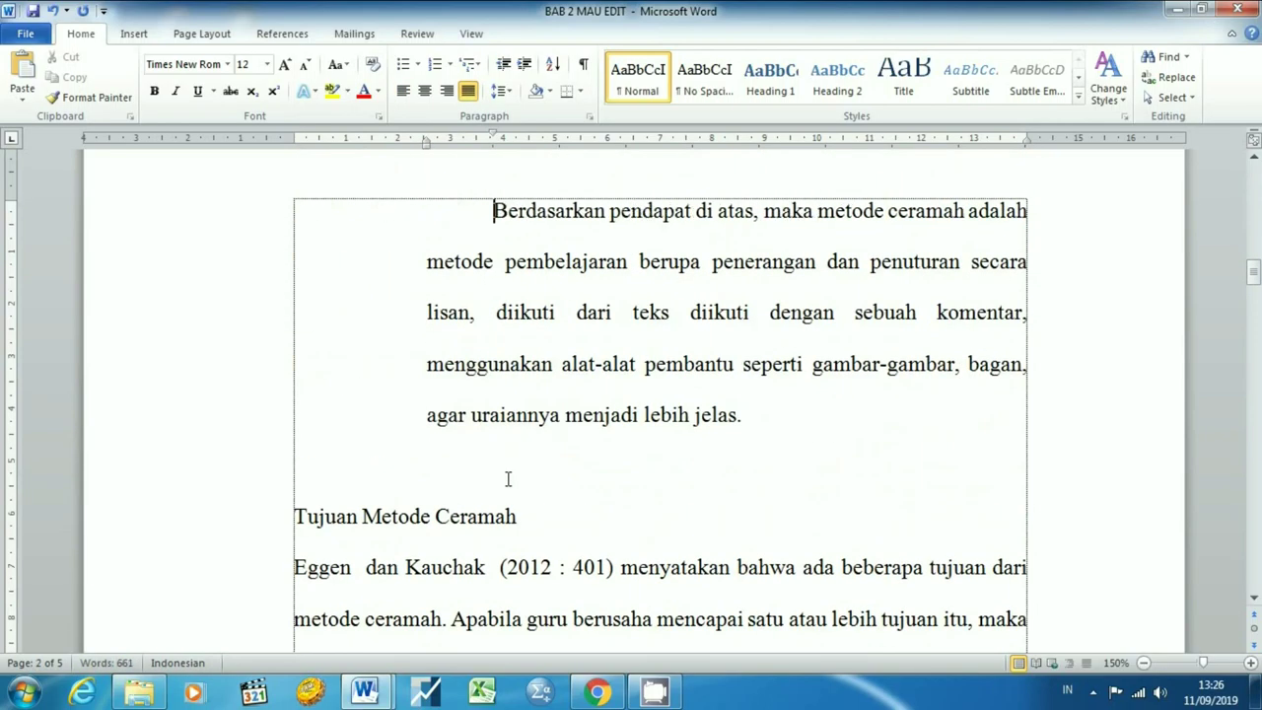
pyautogui.press('pageup')
pyautogui.press('pageup')
pyautogui.press('pageup')
pyautogui.press('pageup')
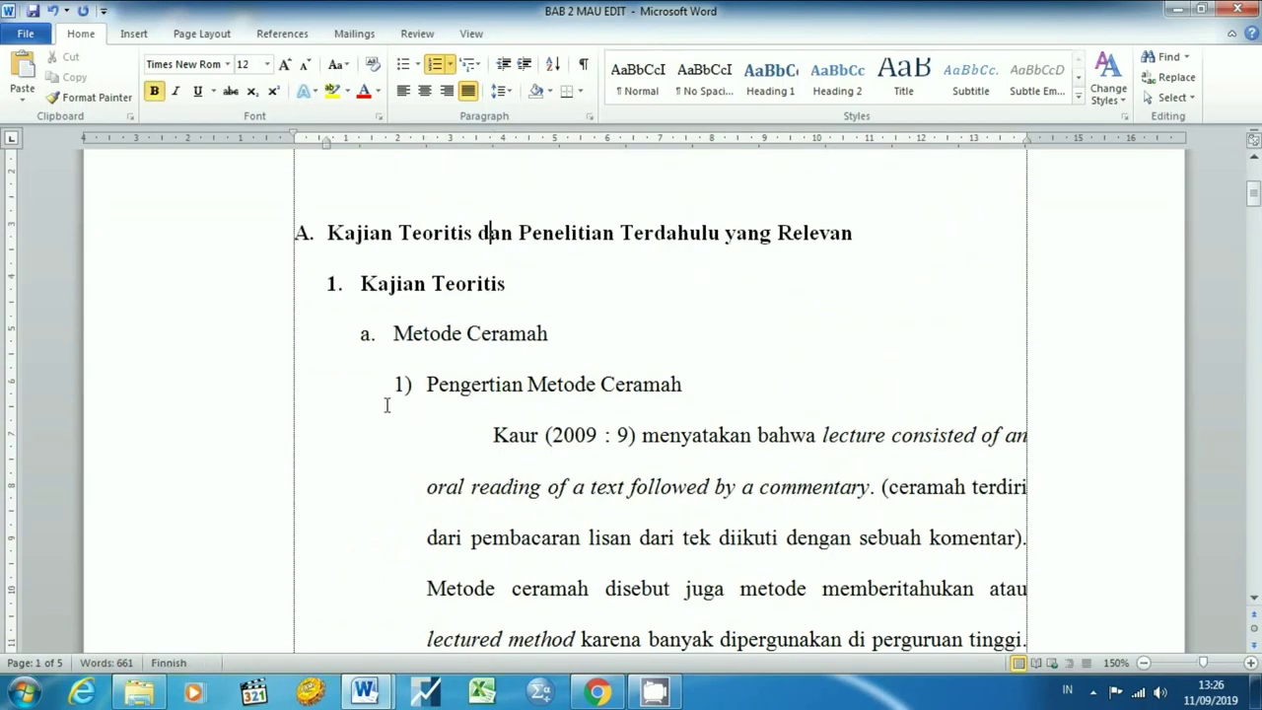
# Step: Turn Tujuan Metode Ceramah into numbered heading 2) by reusing the 1) heading format
pyautogui.click(211, 395)
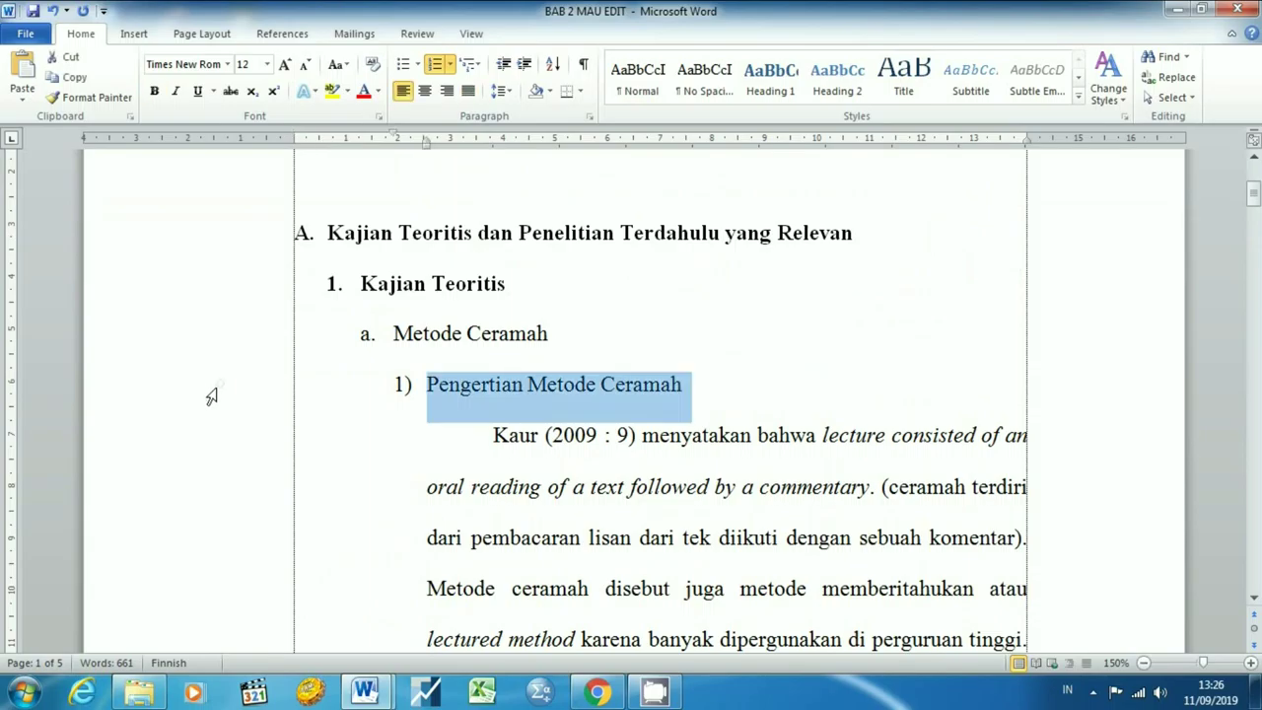
pyautogui.hotkey('ctrl', 'z')
pyautogui.hotkey('ctrl', 'z')
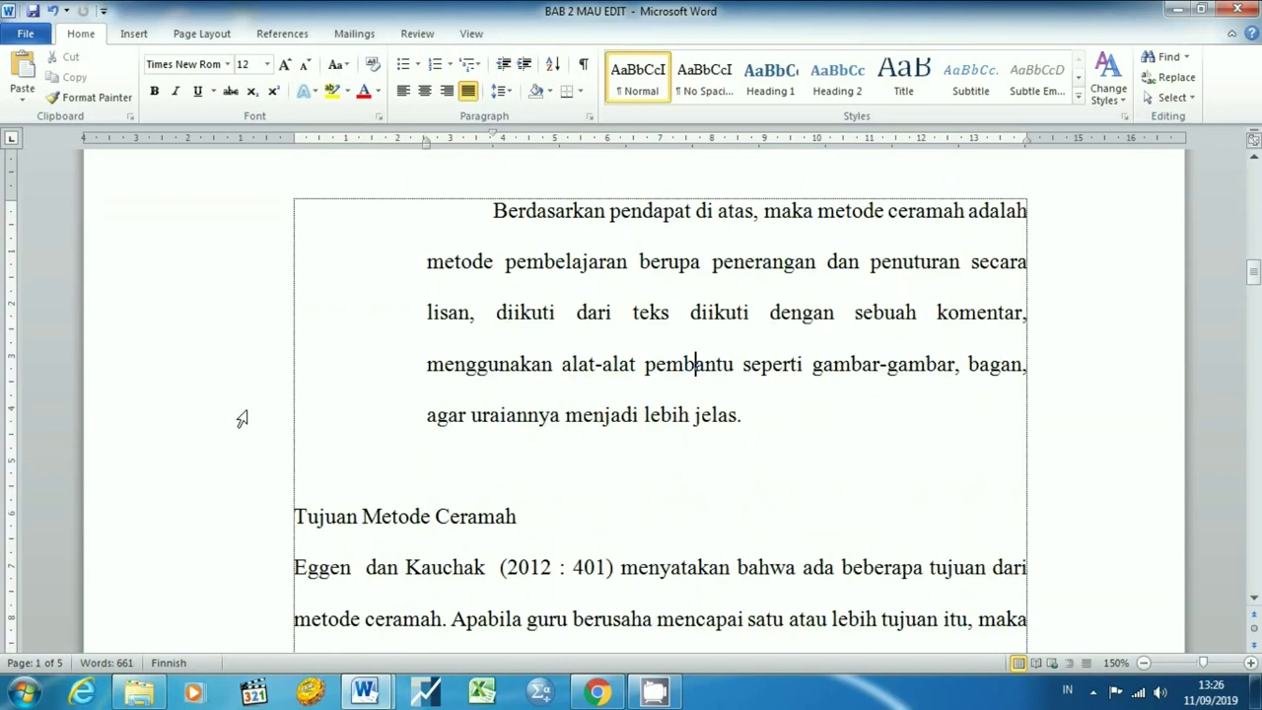
pyautogui.press('Down')
pyautogui.press('Down')
pyautogui.write('Pengertian Metode Ceramah')
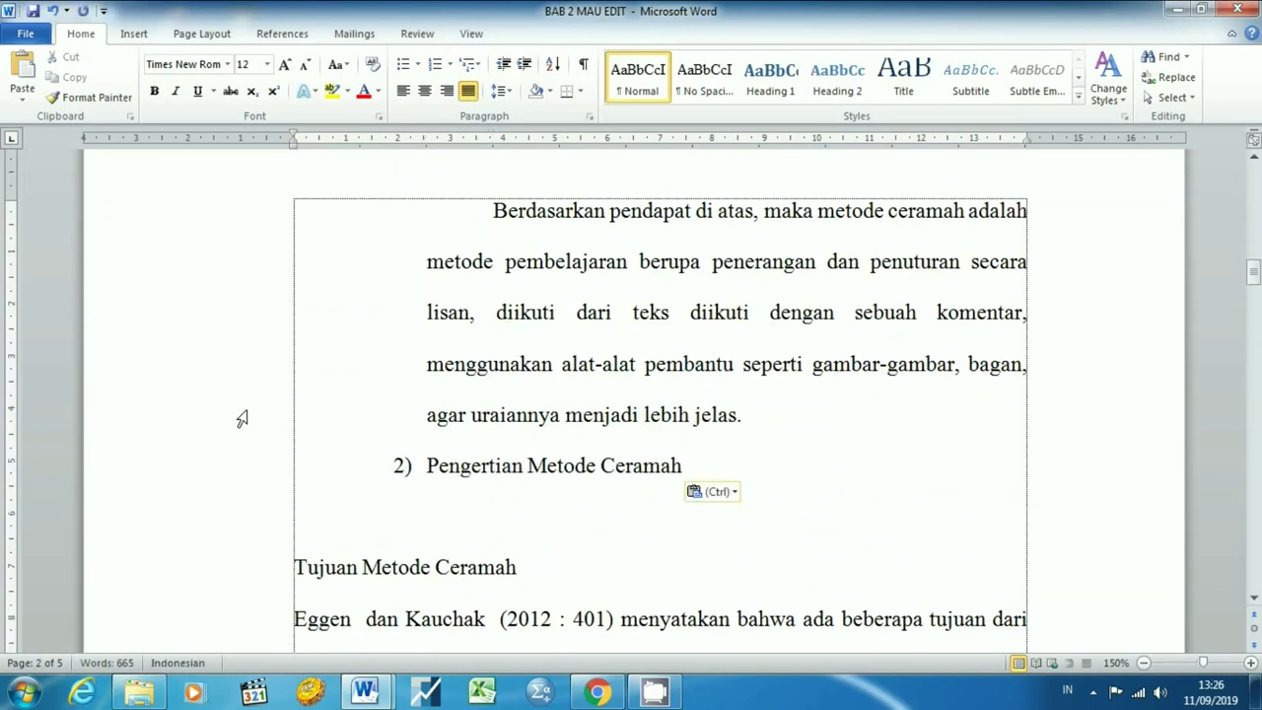
pyautogui.press('Delete')
pyautogui.press('Delete')
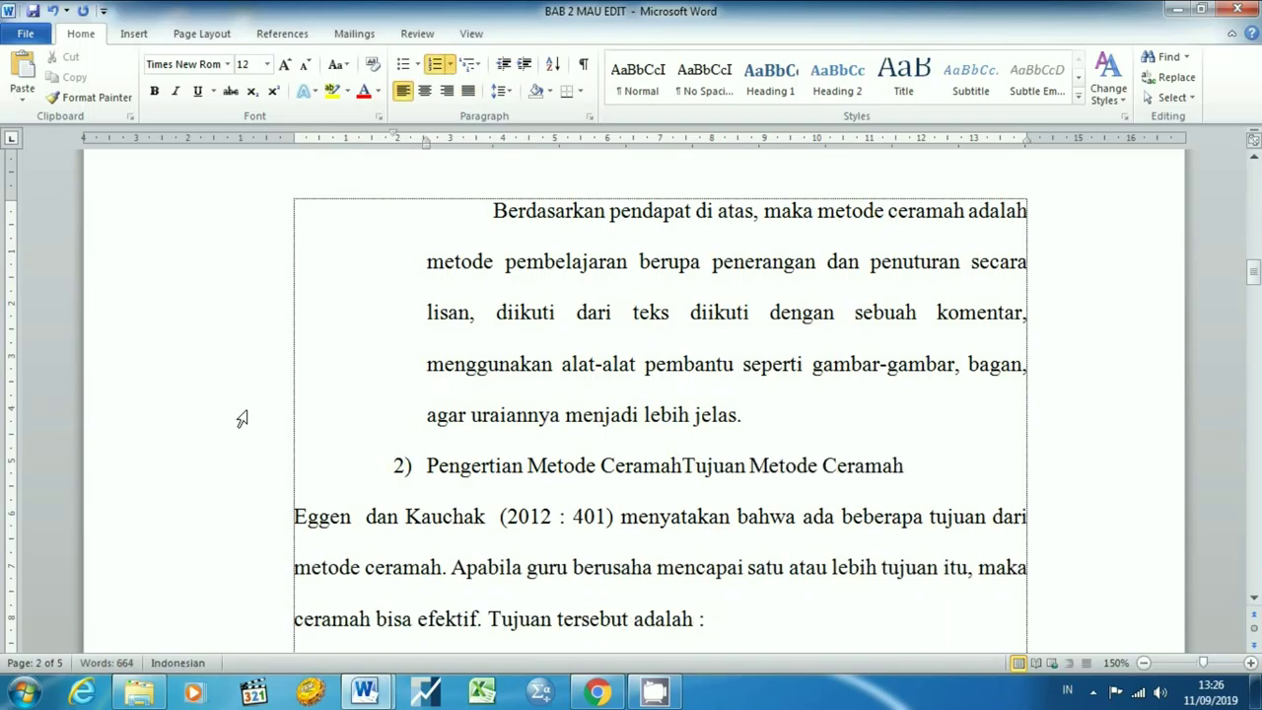
pyautogui.hotkey('shift', 'Home')
pyautogui.press('BackSpace')
# Step: Indent the Eggen dan Kauchak paragraph beneath heading 2)
pyautogui.press('Down')
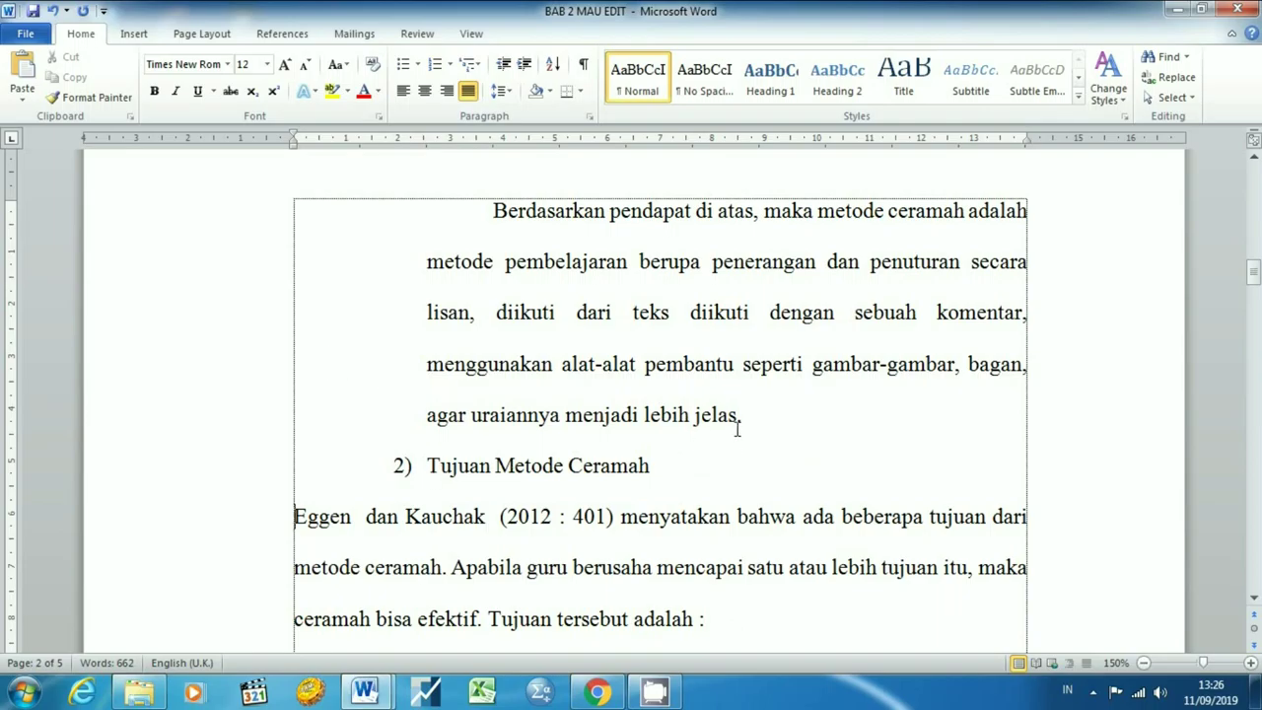
pyautogui.press('Tab')
pyautogui.press('Tab')
pyautogui.press('Tab')
pyautogui.press('Tab')
pyautogui.scroll(-3, 480, 567)
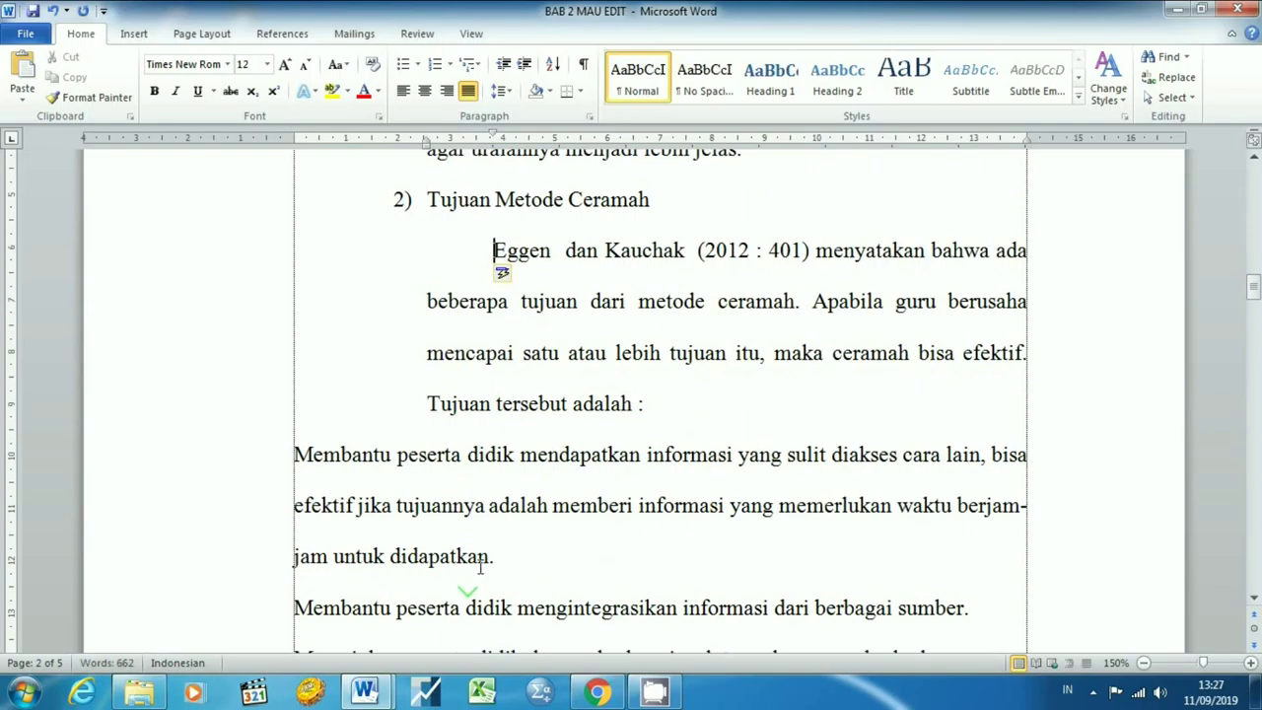
pyautogui.click(486, 456)
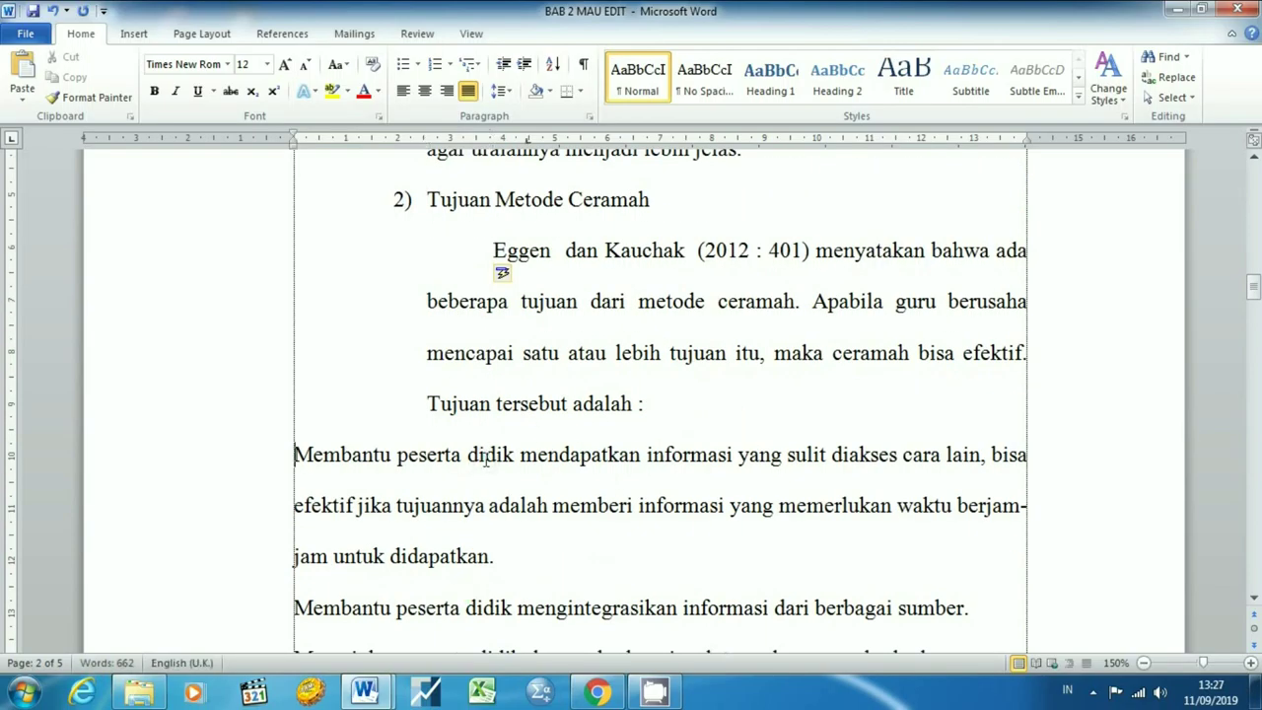
pyautogui.moveTo(363, 692)
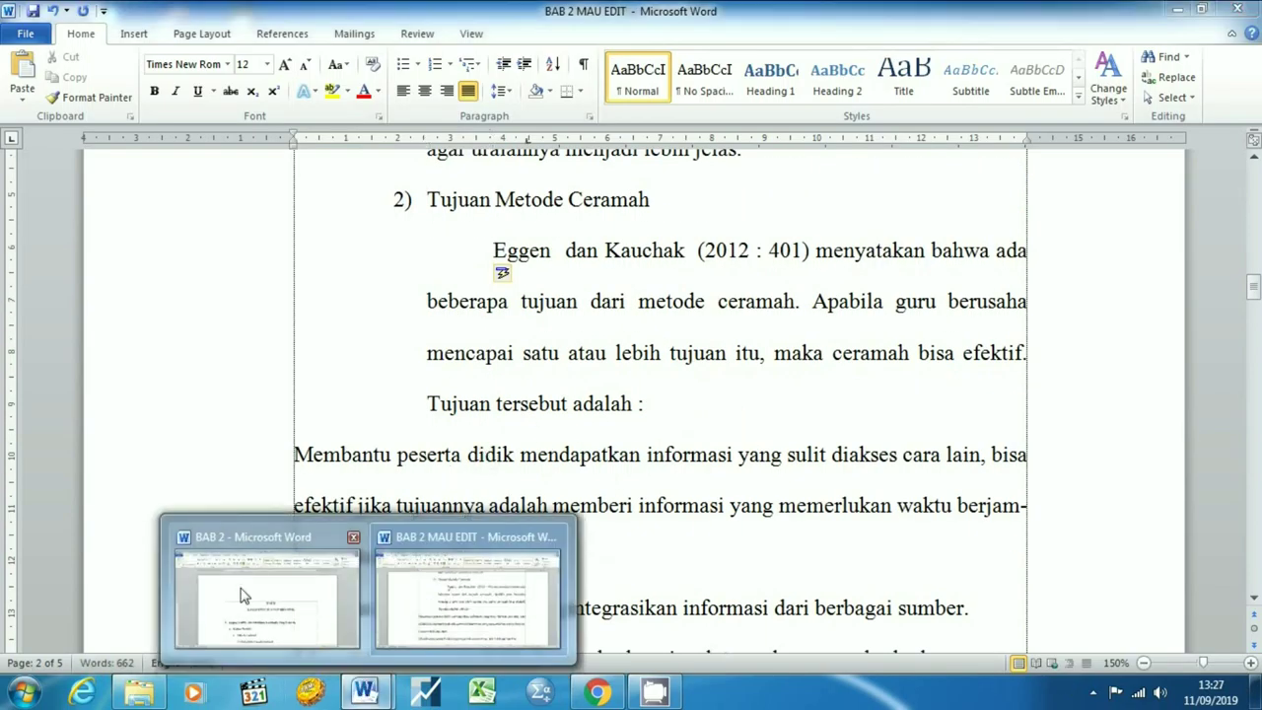
pyautogui.click(244, 596)
pyautogui.scroll(-10, 245, 592)
pyautogui.scroll(-5, 246, 592)
pyautogui.scroll(-10, 513, 503)
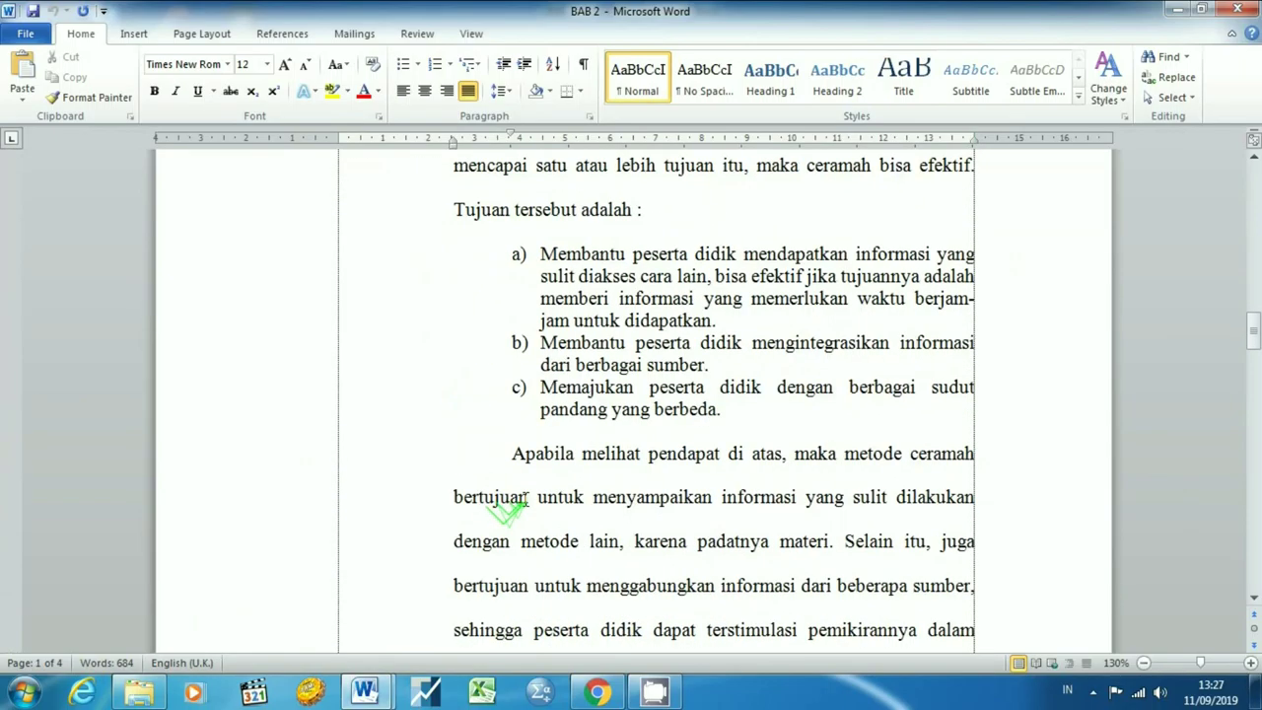
pyautogui.scroll(3, 640, 327)
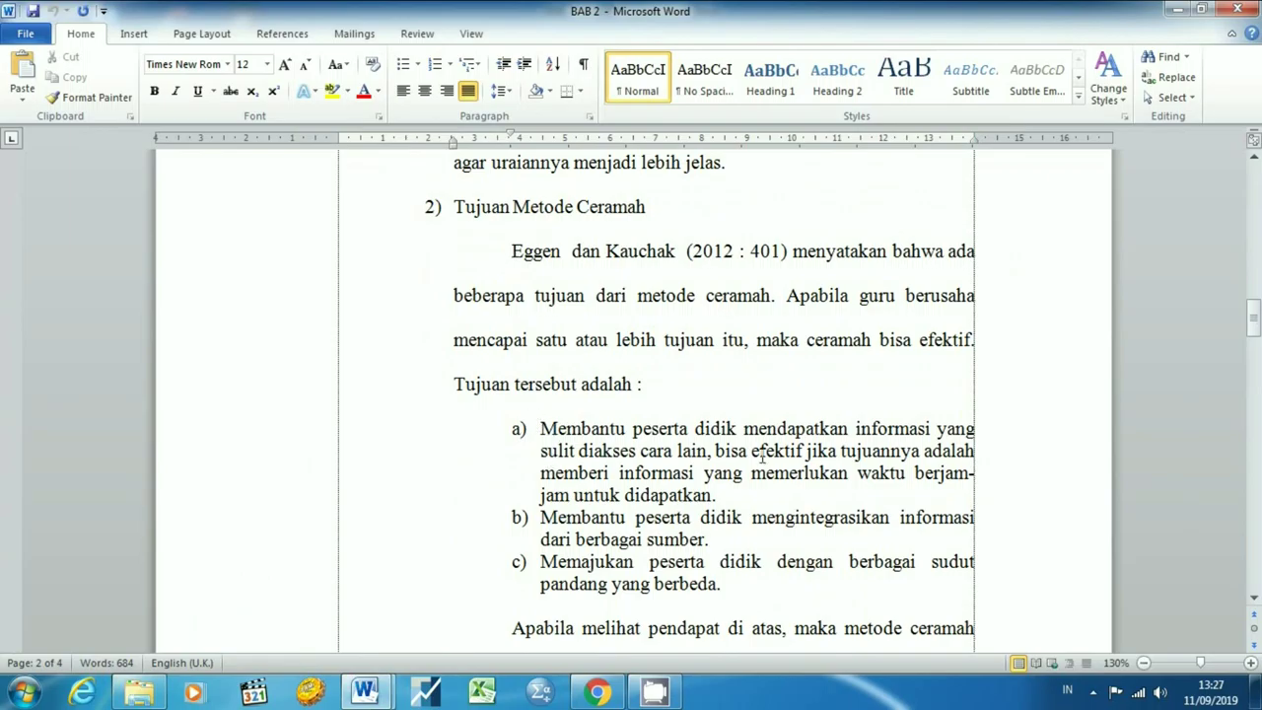
pyautogui.click(365, 692)
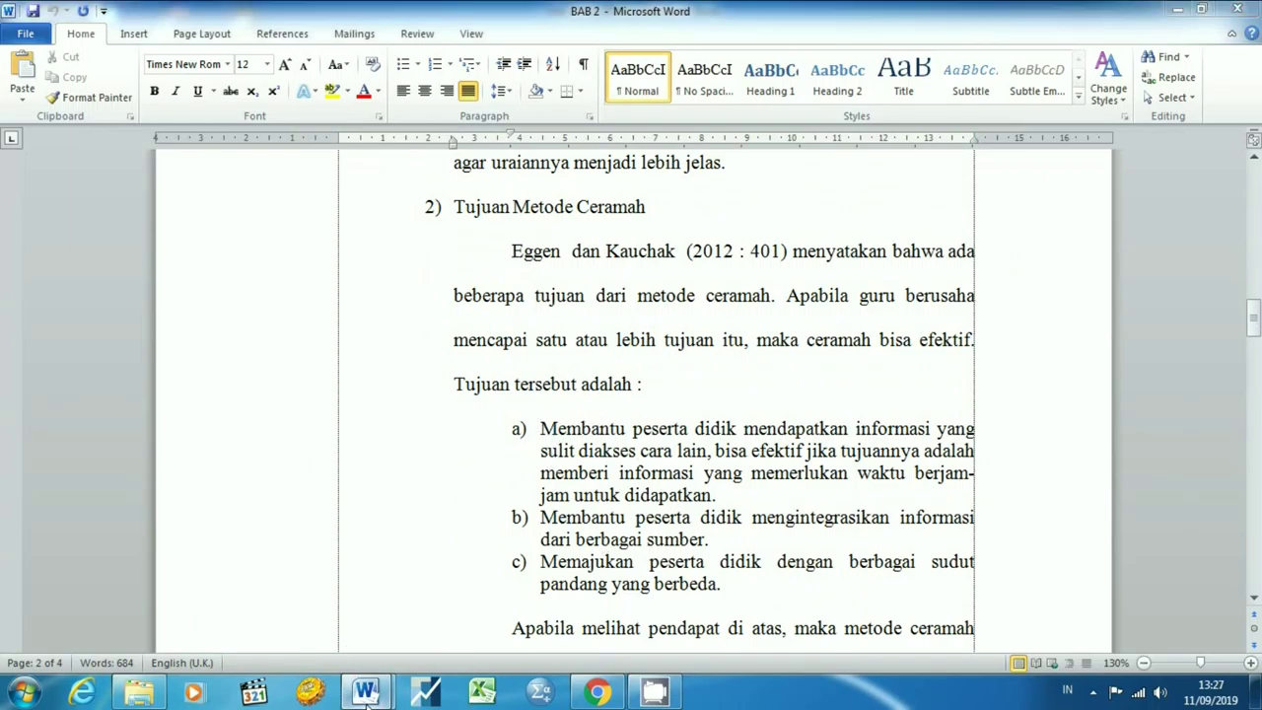
pyautogui.click(446, 612)
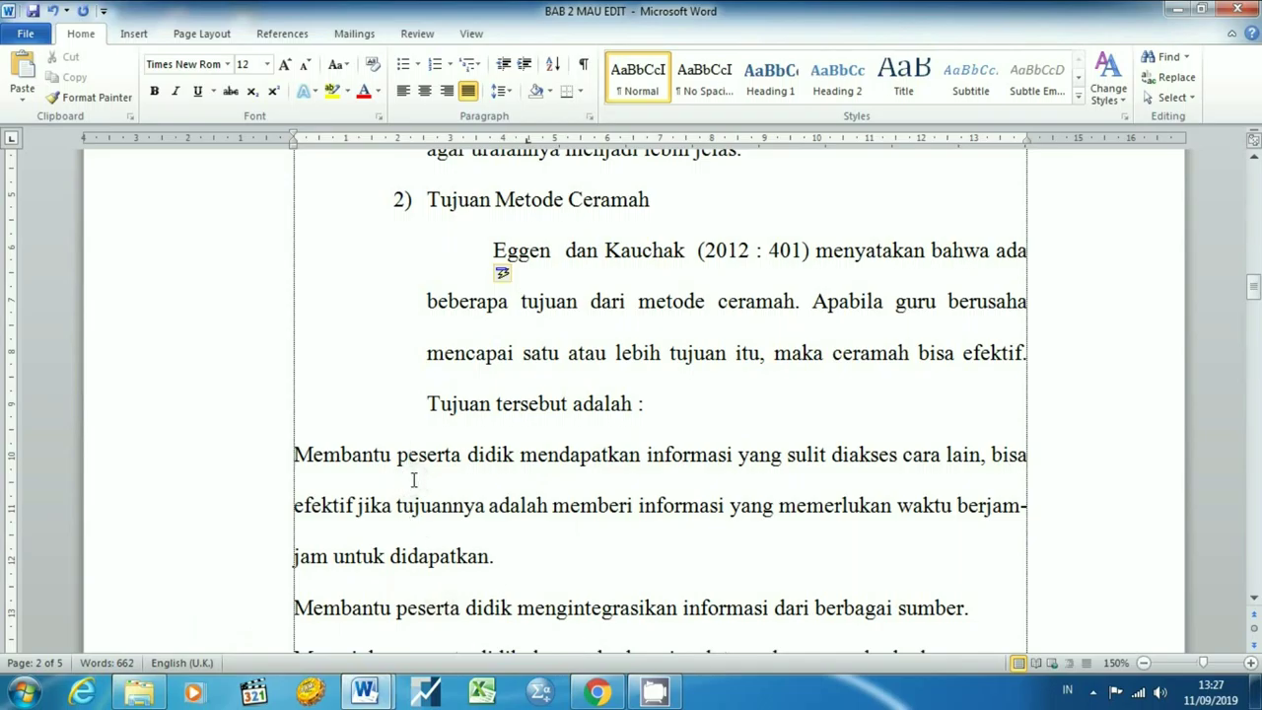
# Step: Make the first goal an indented, single-spaced lettered item a)
pyautogui.write('a')
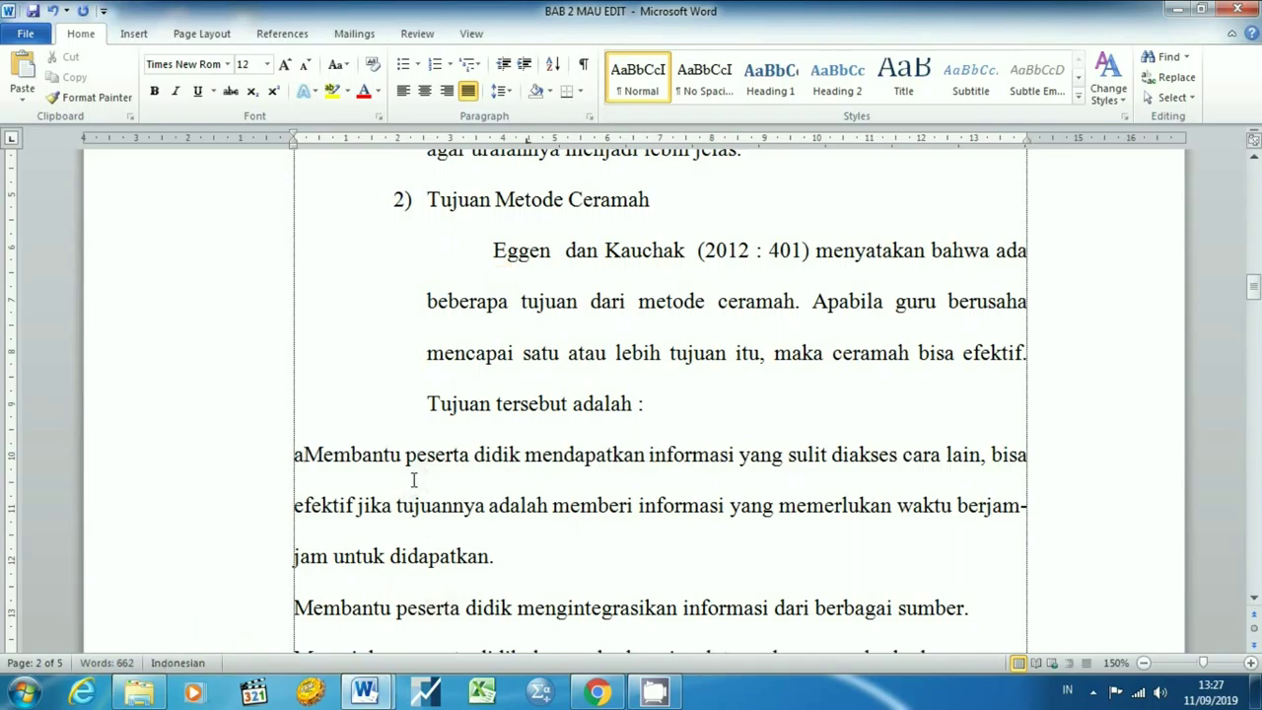
pyautogui.write(')')
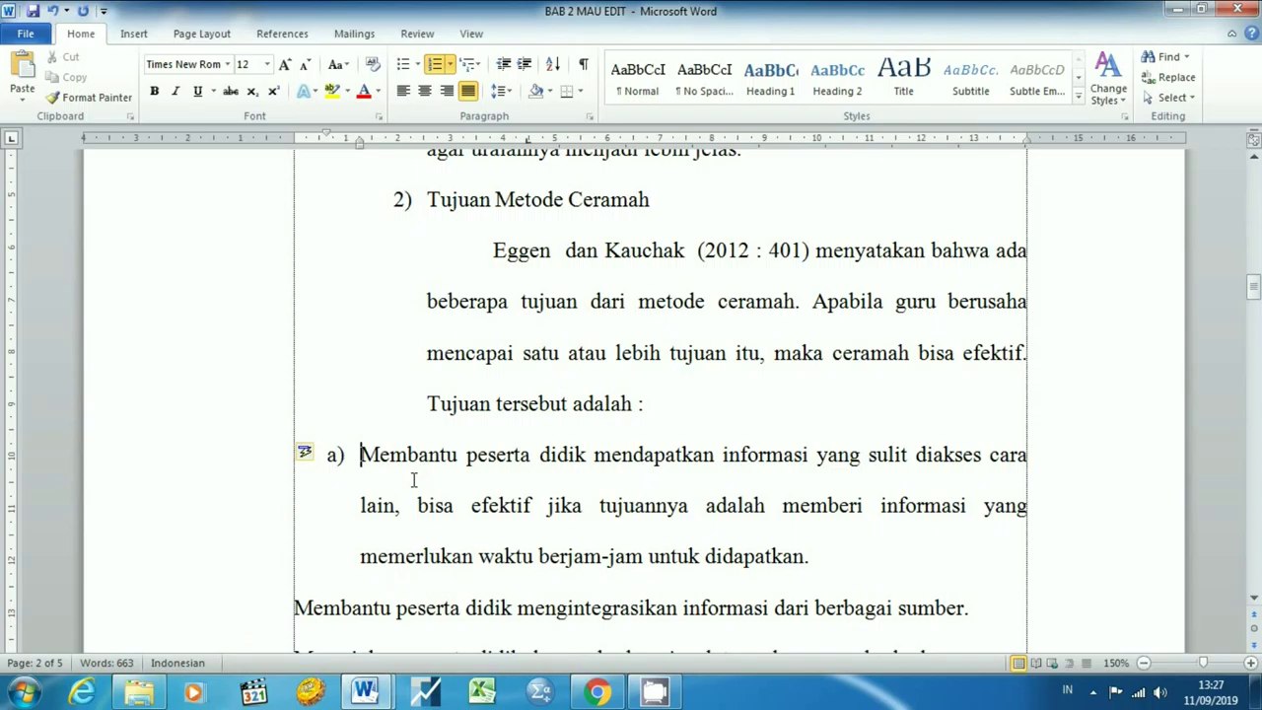
pyautogui.press('Tab')
pyautogui.press('Tab')
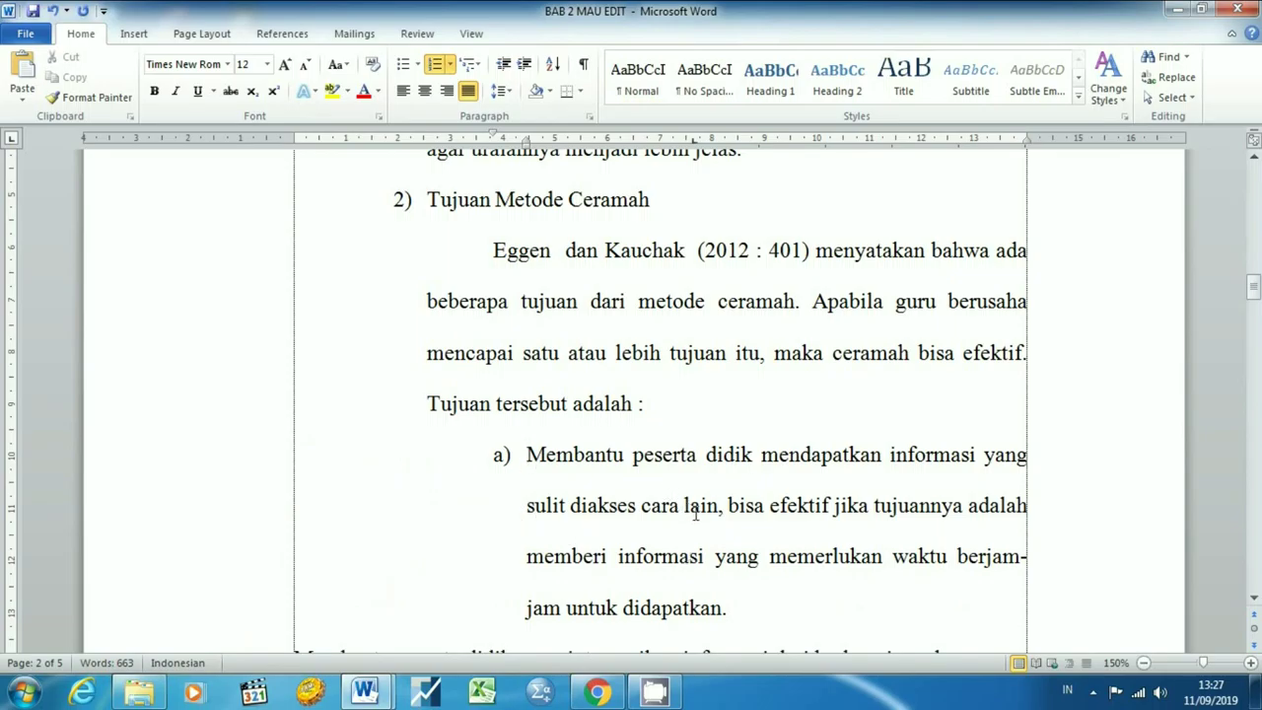
pyautogui.hotkey('ctrl', '1')
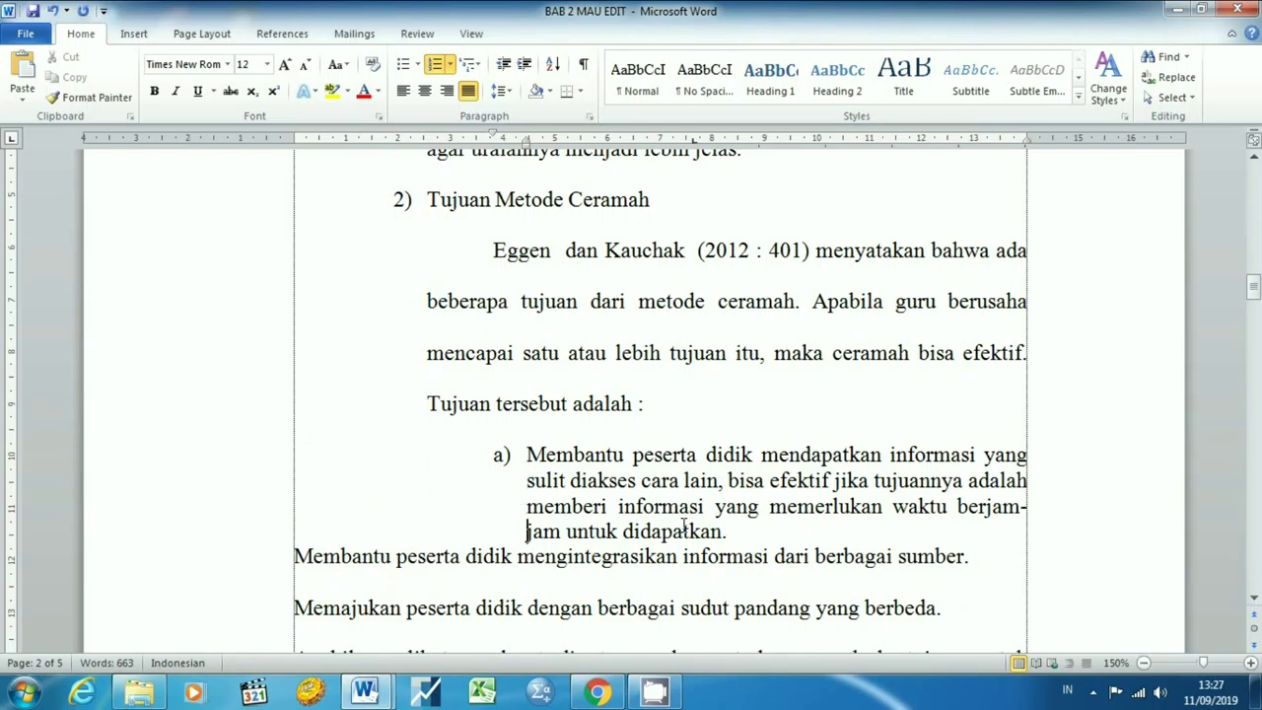
# Step: Turn the next two goals, including Memajukan, into list items b) and c)
pyautogui.hotkey('ctrl', 'Down')
pyautogui.press('BackSpace')
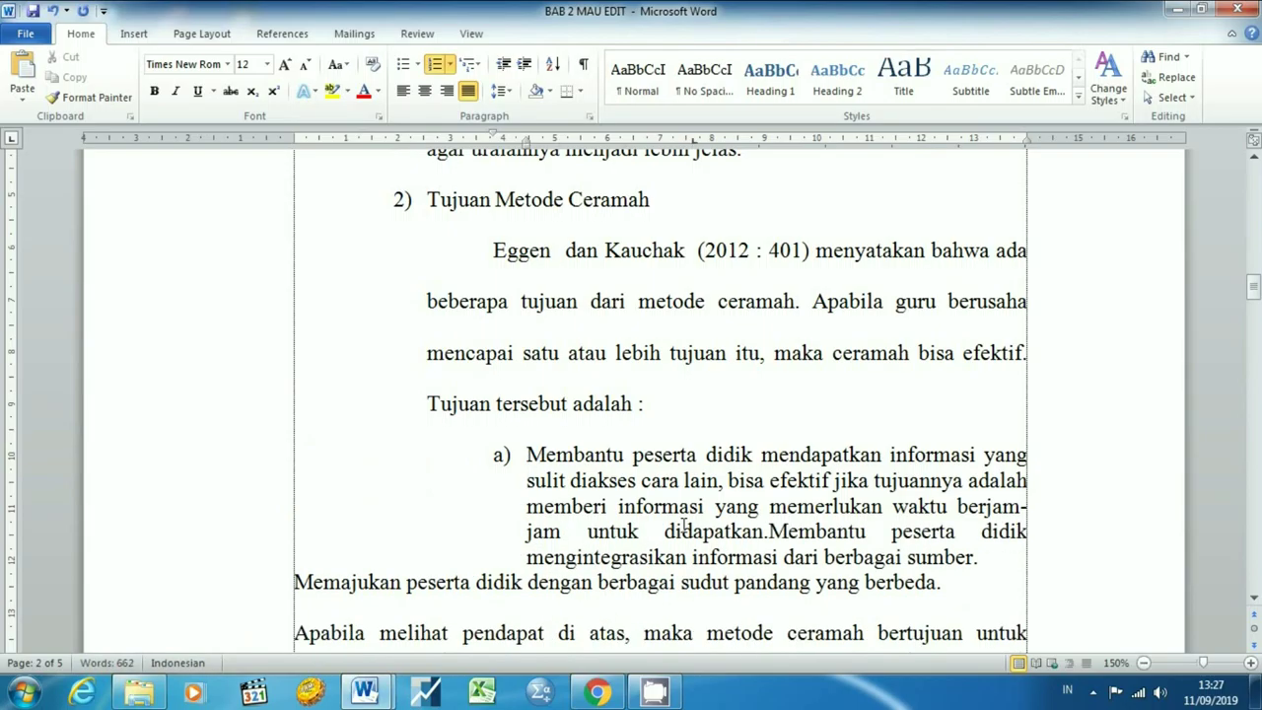
pyautogui.press('Return')
pyautogui.press('Down')
pyautogui.press('Down')
pyautogui.press('Home')
pyautogui.press('BackSpace')
pyautogui.press('Return')
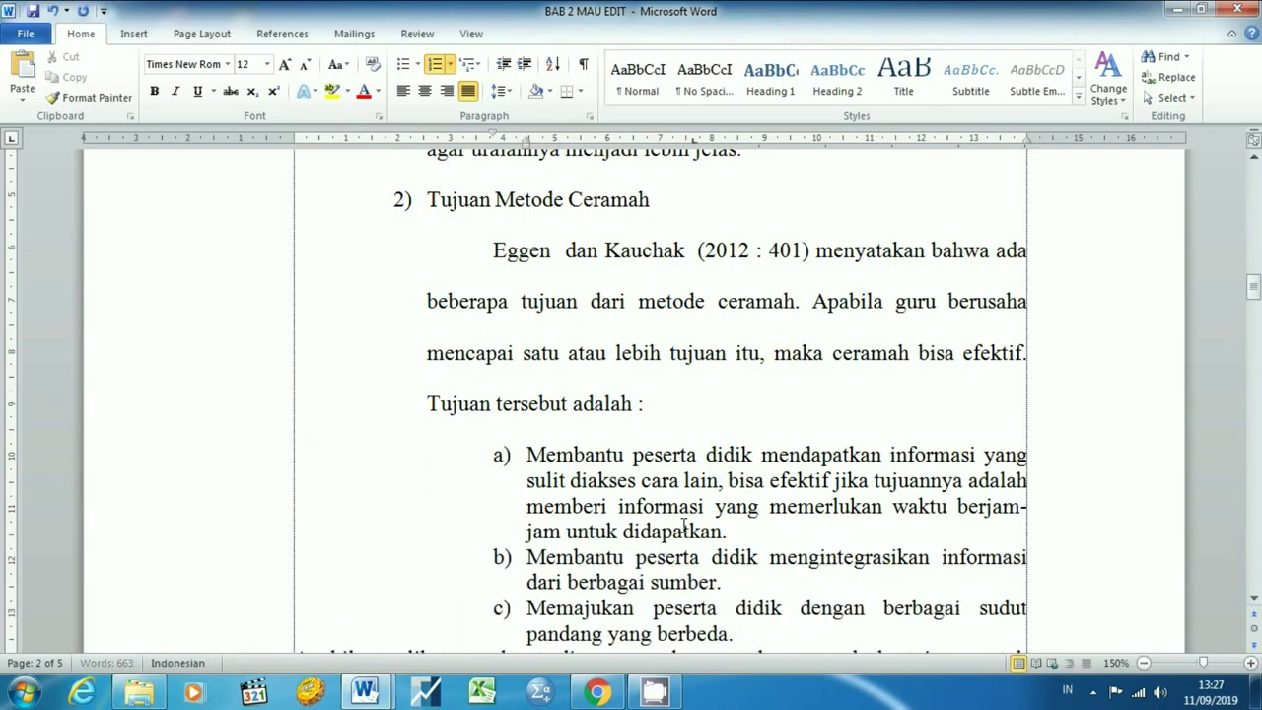
pyautogui.press('Down')
pyautogui.press('Down')
pyautogui.press('Down')
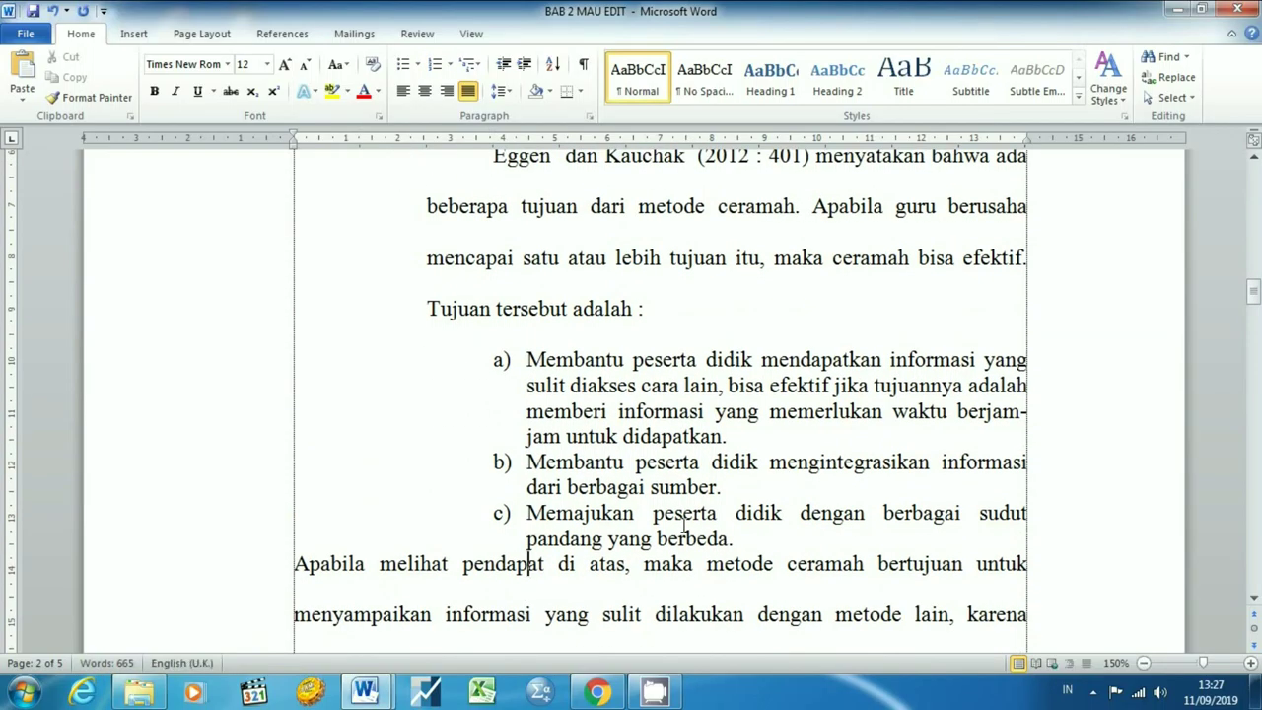
pyautogui.press('Up')
# Step: End the list after item c), return the Apabila paragraph to the margin, and add a blank line
pyautogui.press('Return')
pyautogui.press('BackSpace')
pyautogui.press('BackSpace')
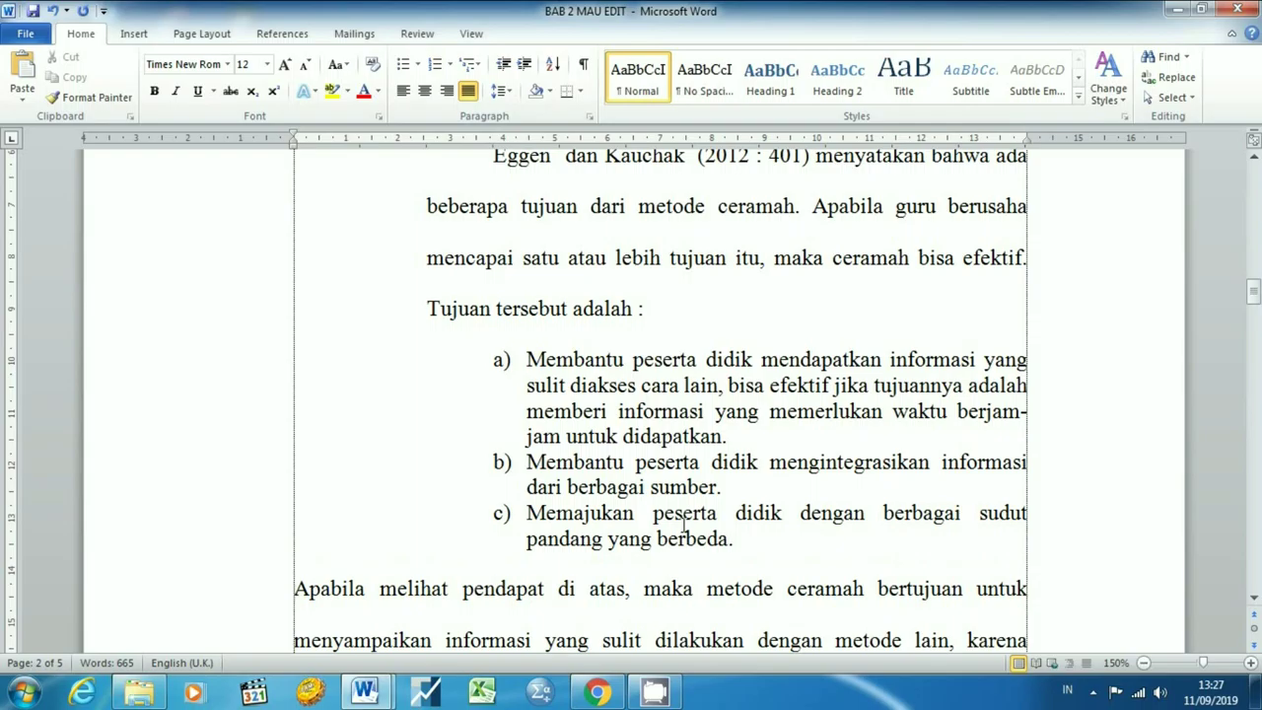
pyautogui.press('Tab')
pyautogui.press('Tab')
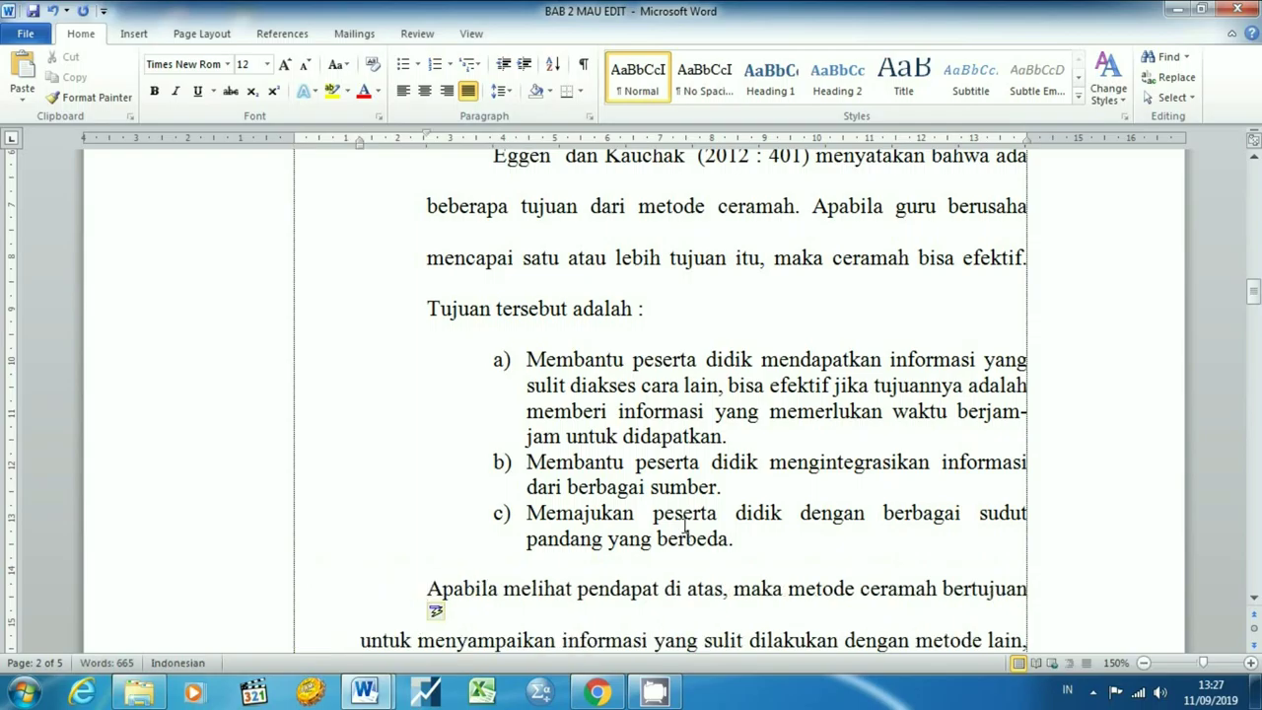
pyautogui.press('Tab')
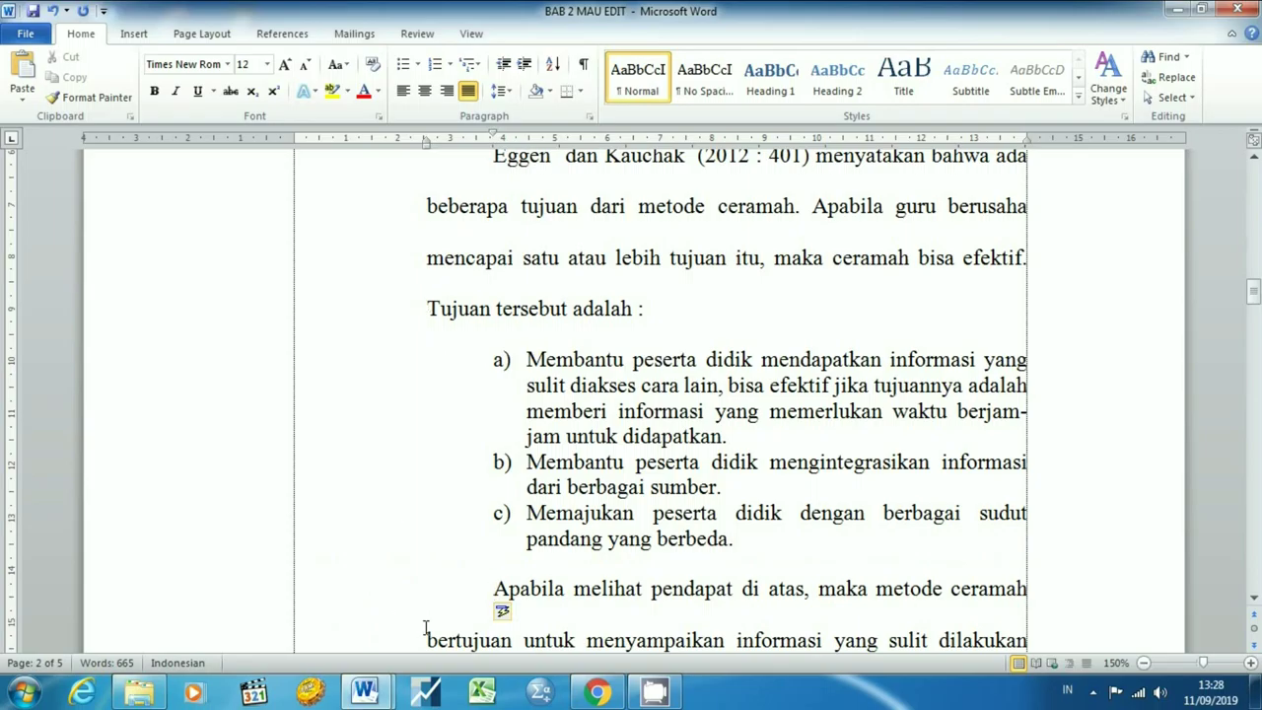
pyautogui.press('BackSpace')
pyautogui.press('BackSpace')
pyautogui.press('BackSpace')
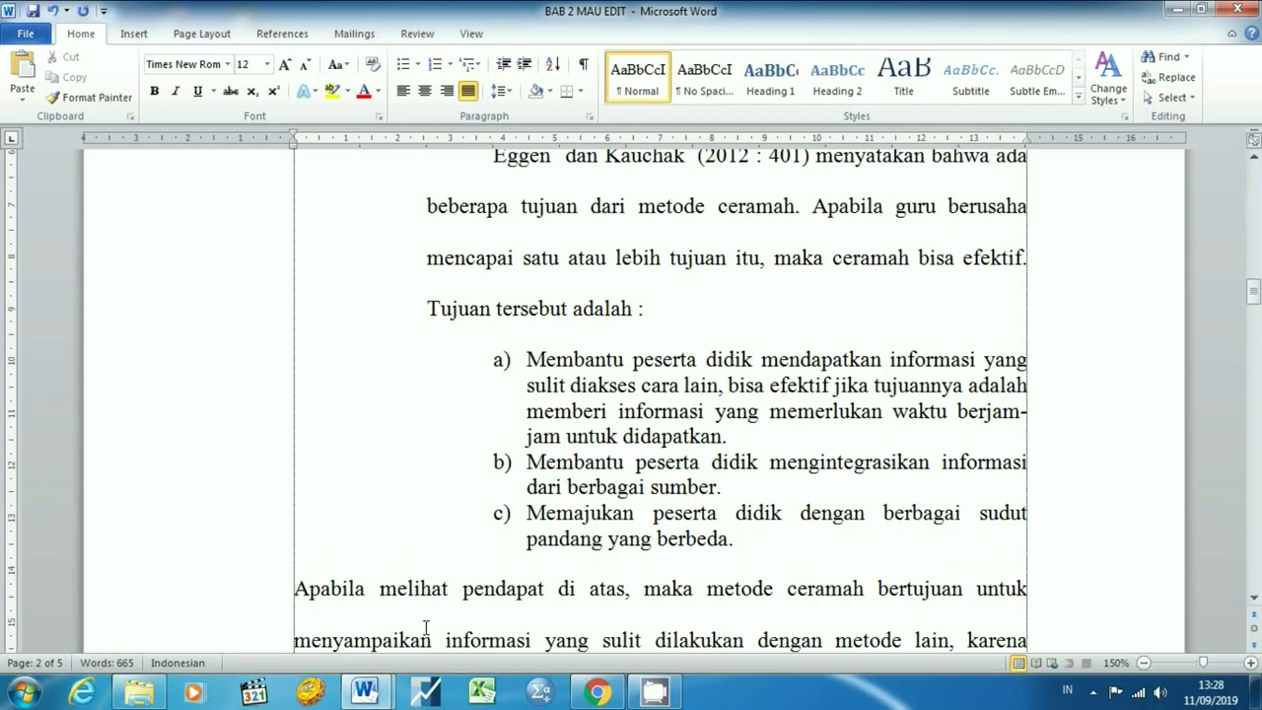
pyautogui.press('Return')
# Step: Give the Apabila melihat paragraph a first-line indent, discarding a mistakenly pasted heading
pyautogui.scroll(5, 426, 628)
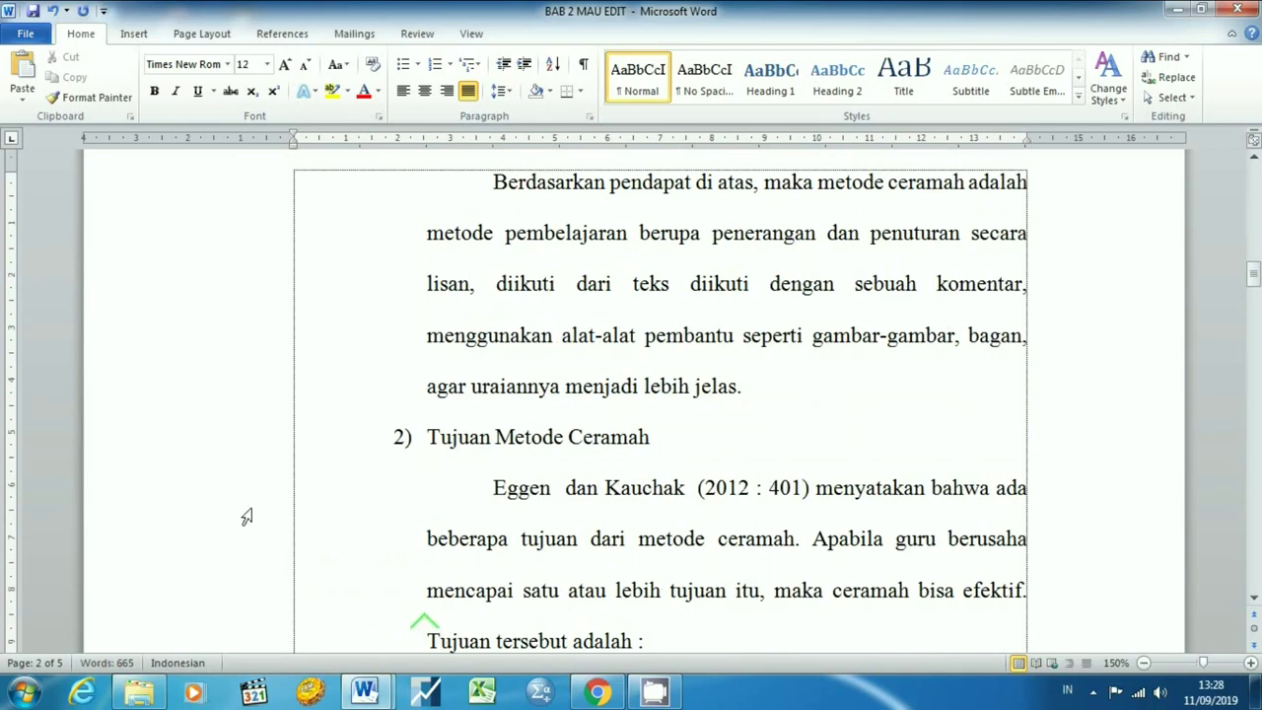
pyautogui.click(274, 436)
pyautogui.hotkey('ctrl', 'c')
pyautogui.scroll(-5, 422, 520)
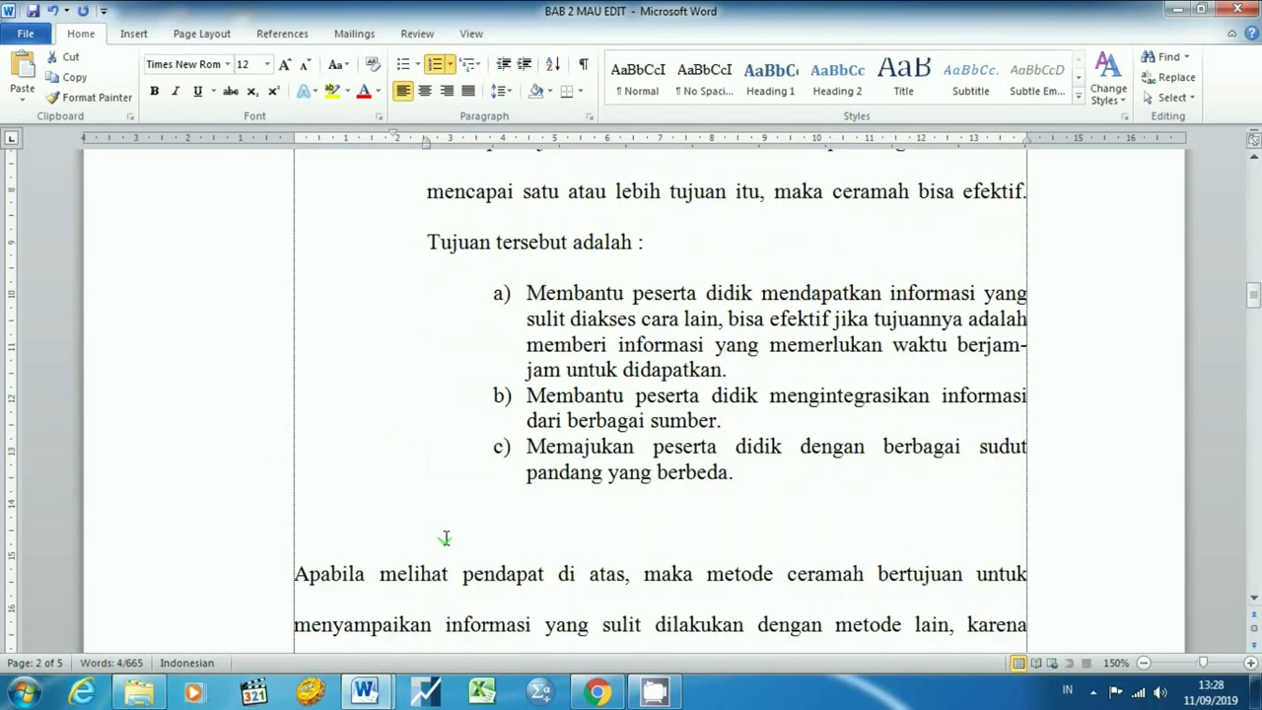
pyautogui.click(442, 537)
pyautogui.hotkey('ctrl', 'v')
pyautogui.press('Delete')
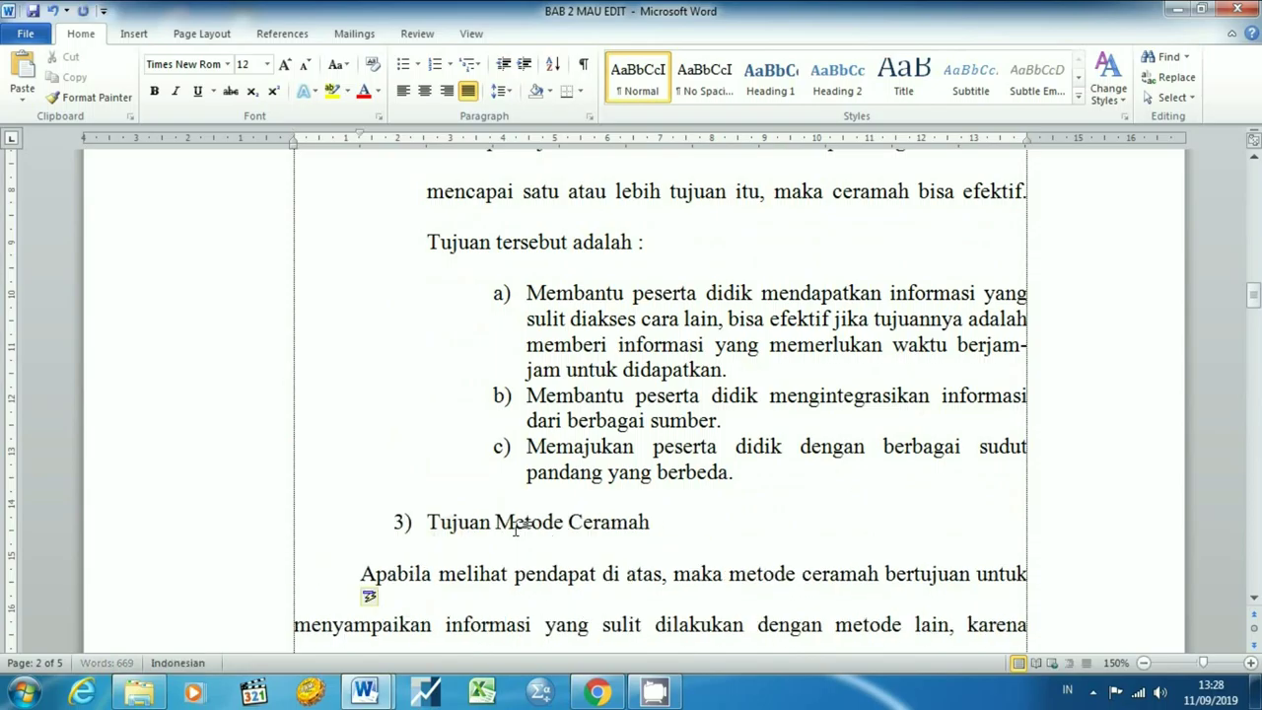
pyautogui.press('Tab')
pyautogui.press('Tab')
pyautogui.press('Tab')
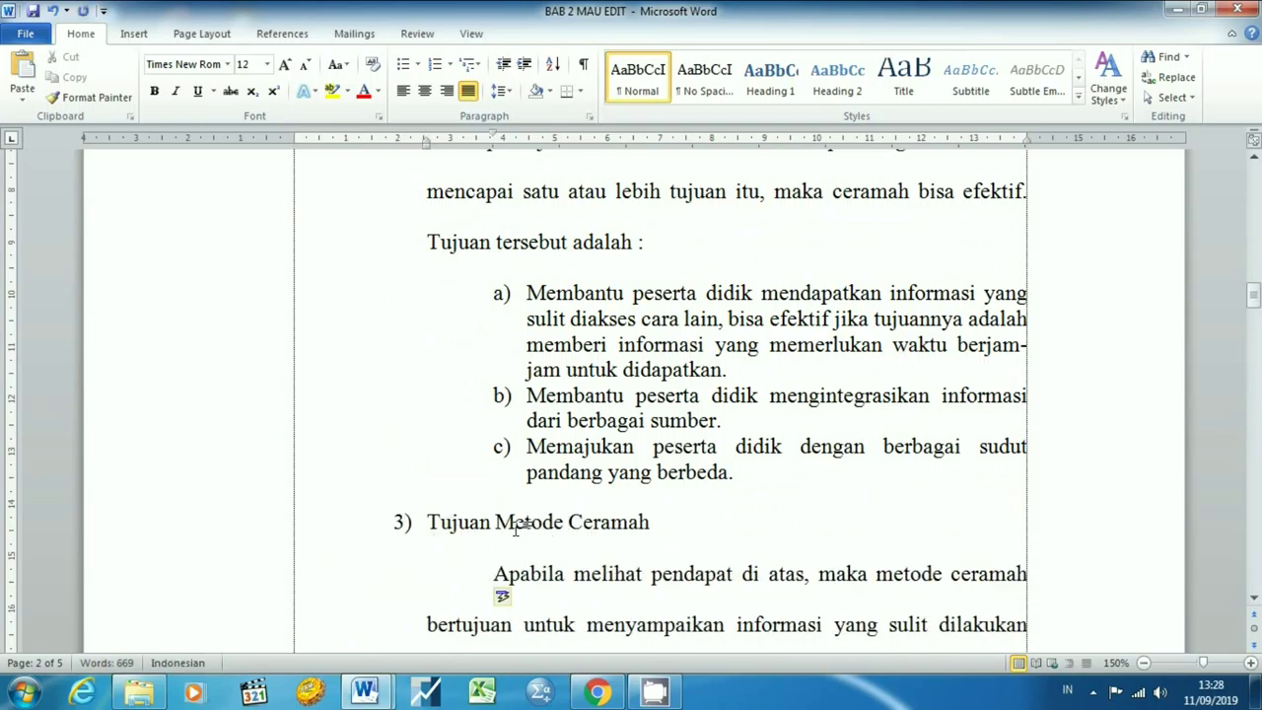
pyautogui.press('Home')
pyautogui.hotkey('shift', 'End')
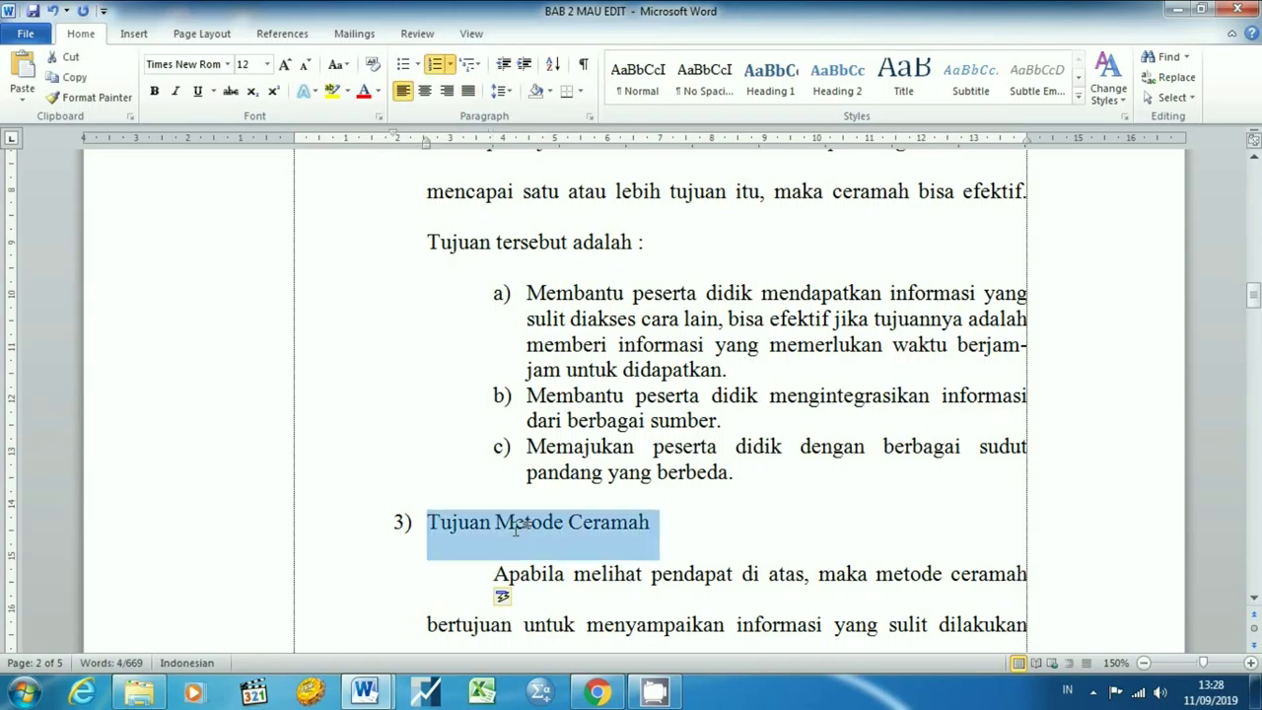
pyautogui.press('Delete')
# Step: Make Penggunaan Metode Ceramah numbered heading 3) using the copied 2) heading format
pyautogui.scroll(-5, 513, 527)
pyautogui.scroll(-3, 513, 532)
pyautogui.click(507, 449)
pyautogui.scroll(8, 514, 504)
pyautogui.scroll(3, 403, 463)
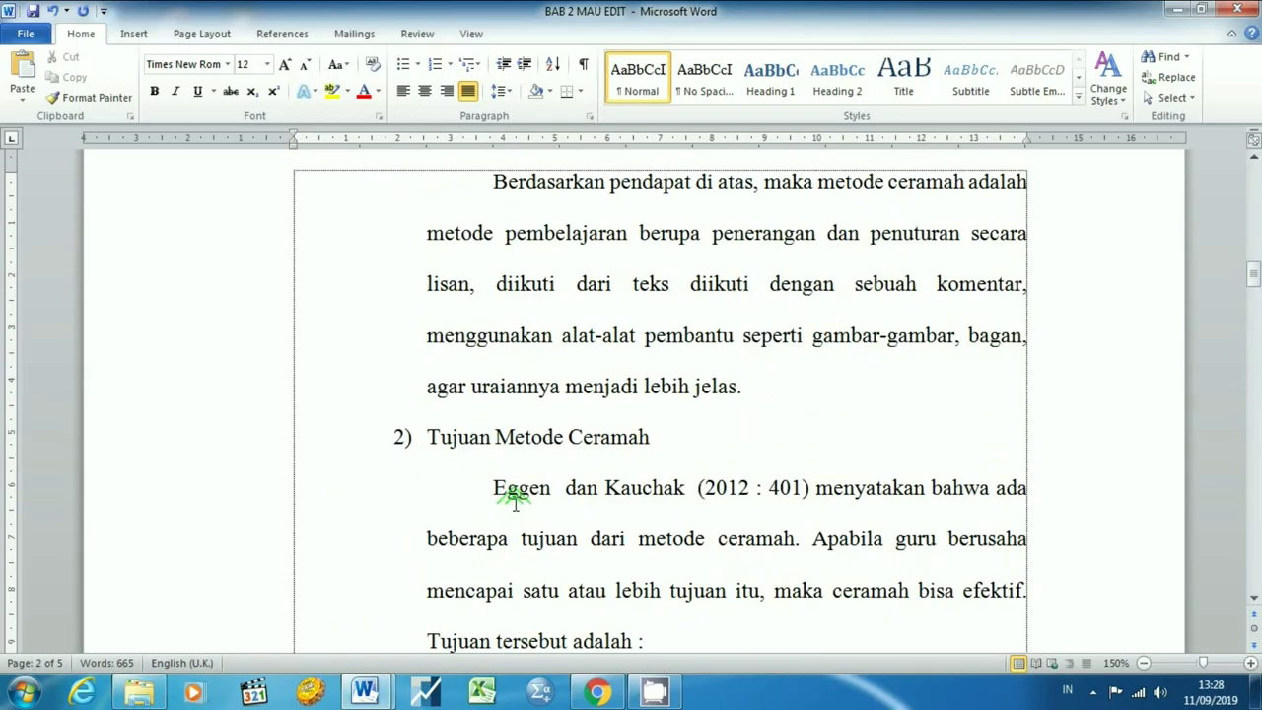
pyautogui.click(310, 452)
pyautogui.click(249, 454)
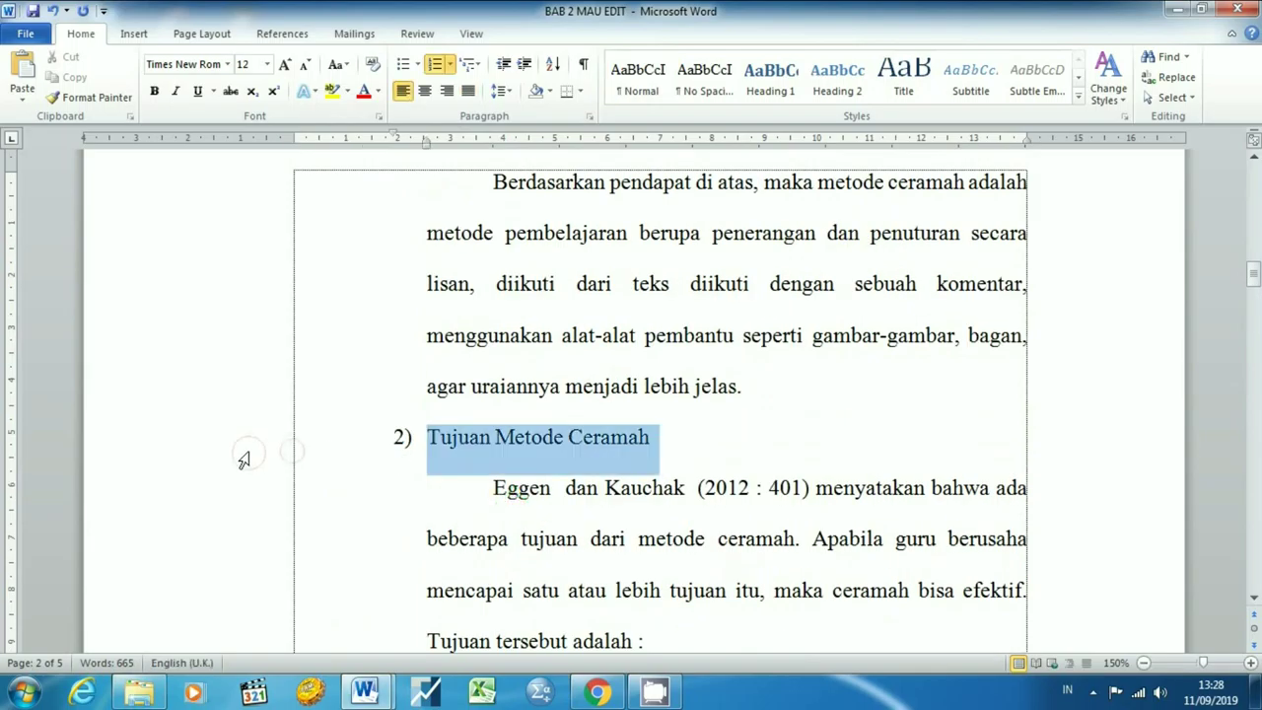
pyautogui.scroll(-9, 568, 570)
pyautogui.scroll(-7, 568, 570)
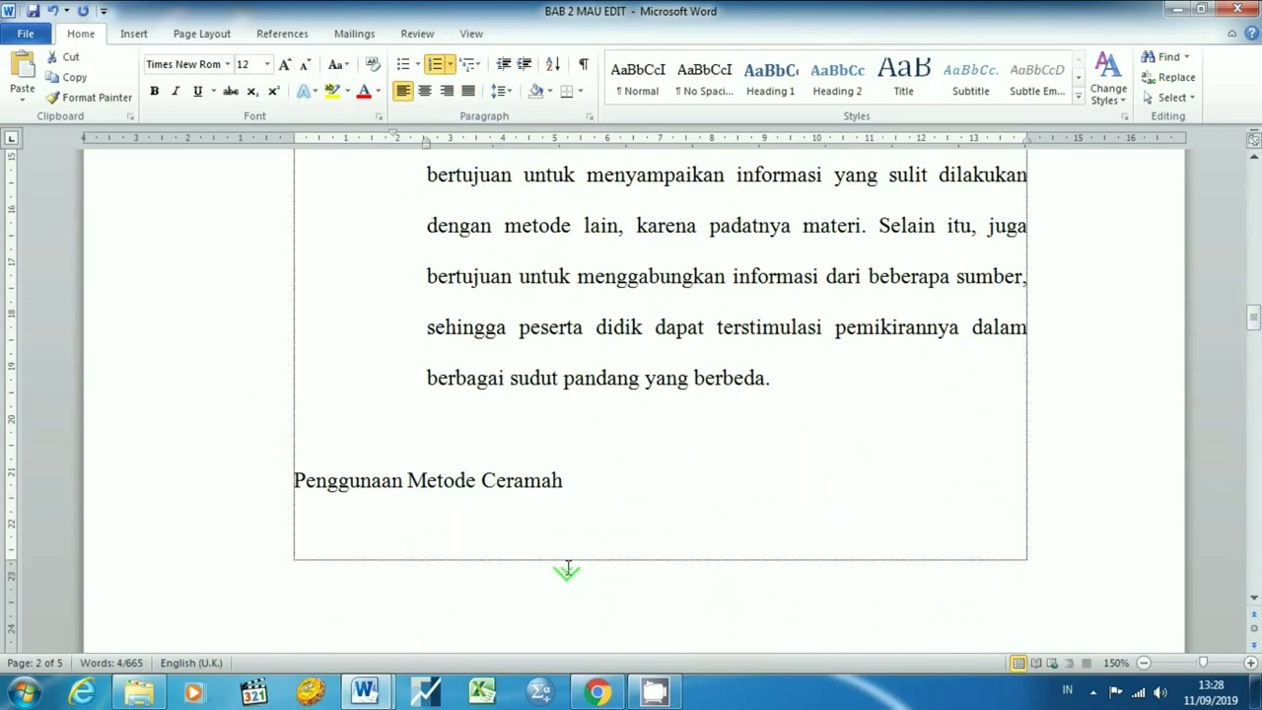
pyautogui.click(522, 441)
pyautogui.hotkey('ctrl', 'v')
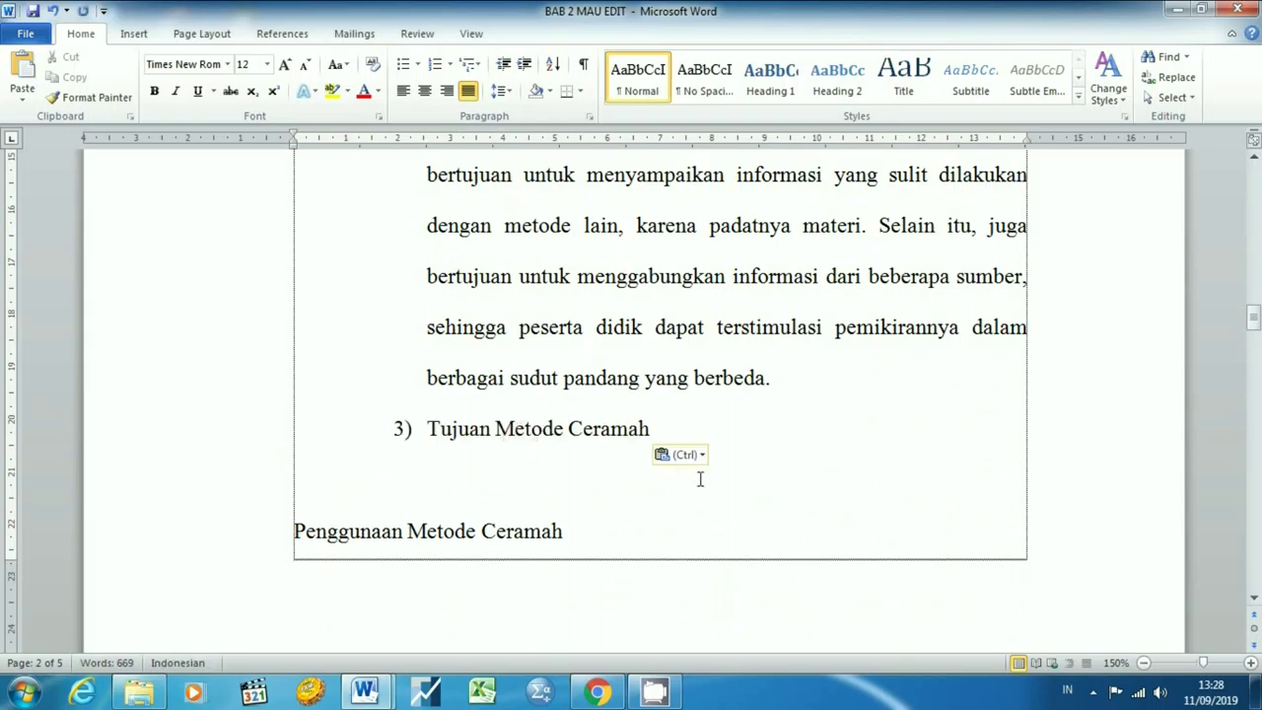
pyautogui.press('Delete')
pyautogui.hotkey('shift', 'Home')
pyautogui.press('BackSpace')
# Step: Indent the Menurut Suryosubroto paragraph two steps beneath heading 3)
pyautogui.press('Down')
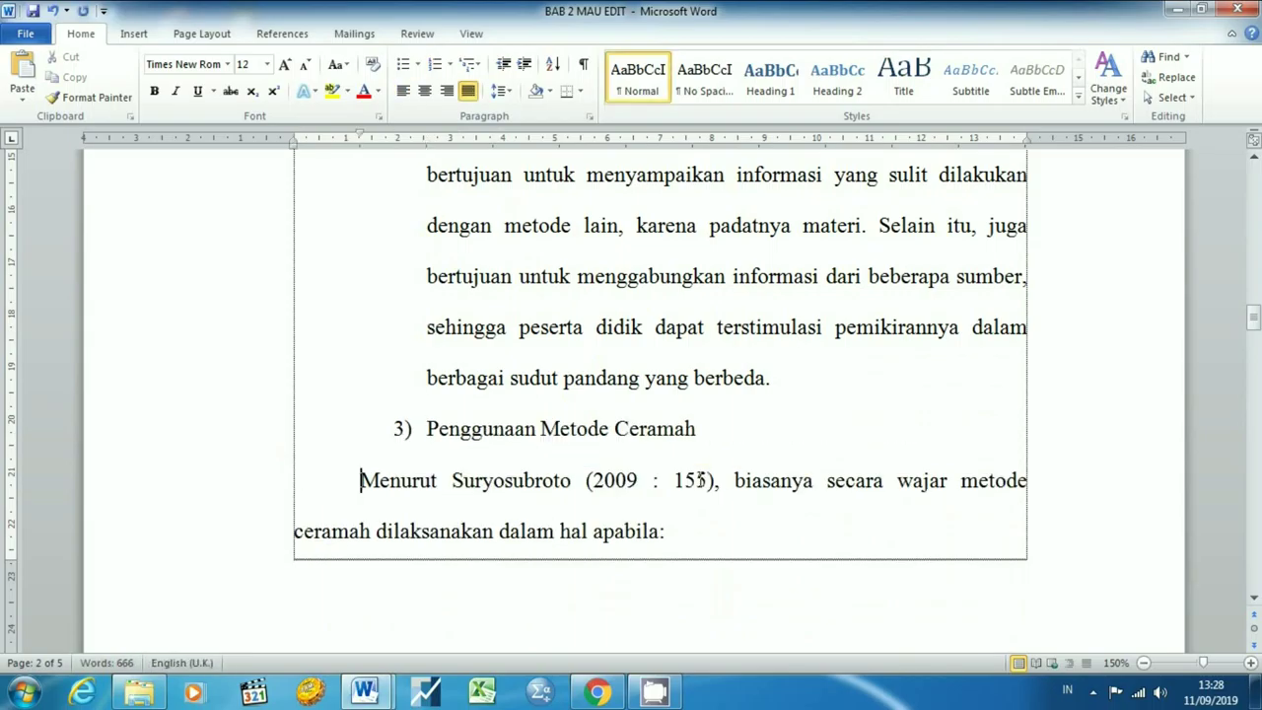
pyautogui.press('Tab')
pyautogui.press('Tab')
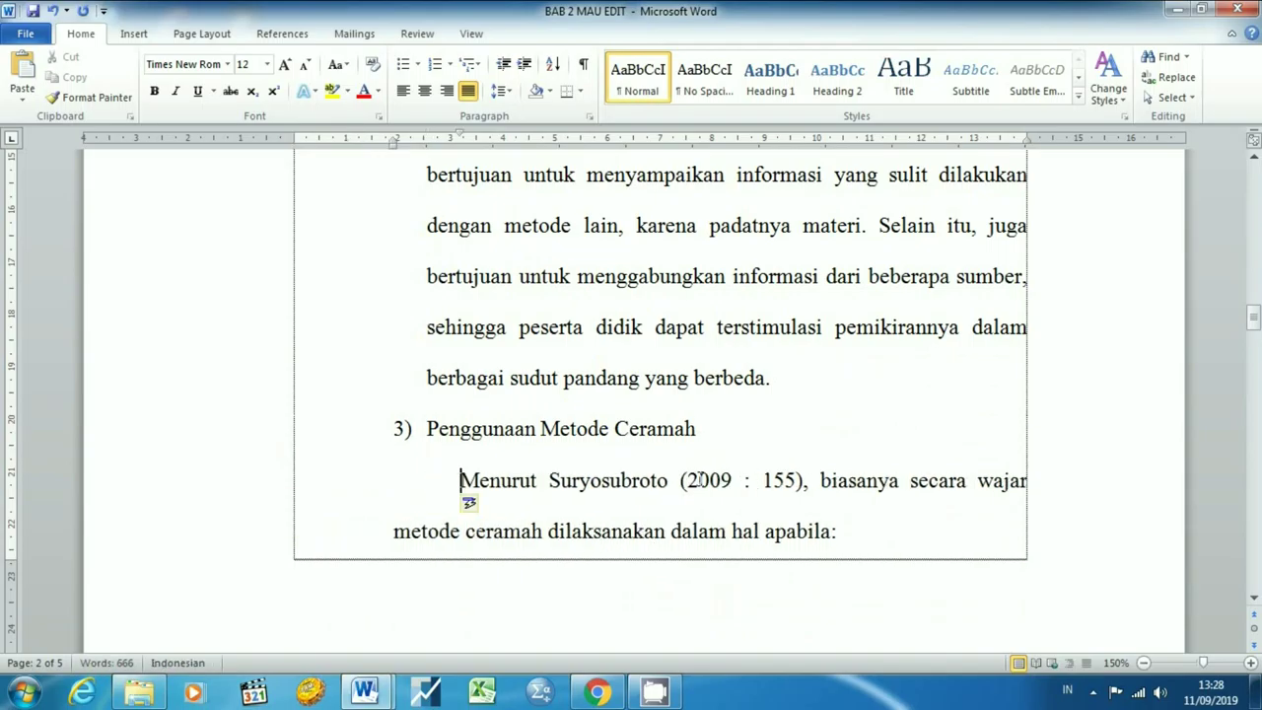
pyautogui.press('Tab')
pyautogui.press('pagedown')
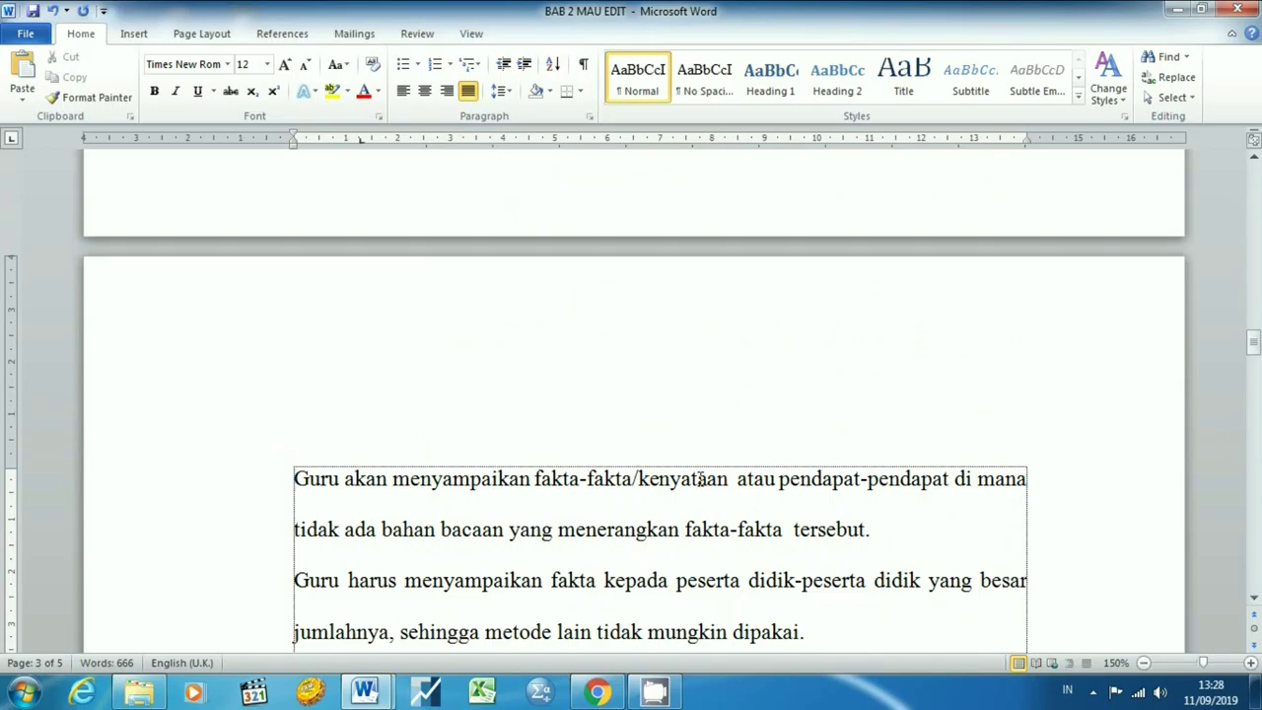
# Step: Make the first Guru condition item a), indented two steps and single-spaced
pyautogui.scroll(4, 701, 496)
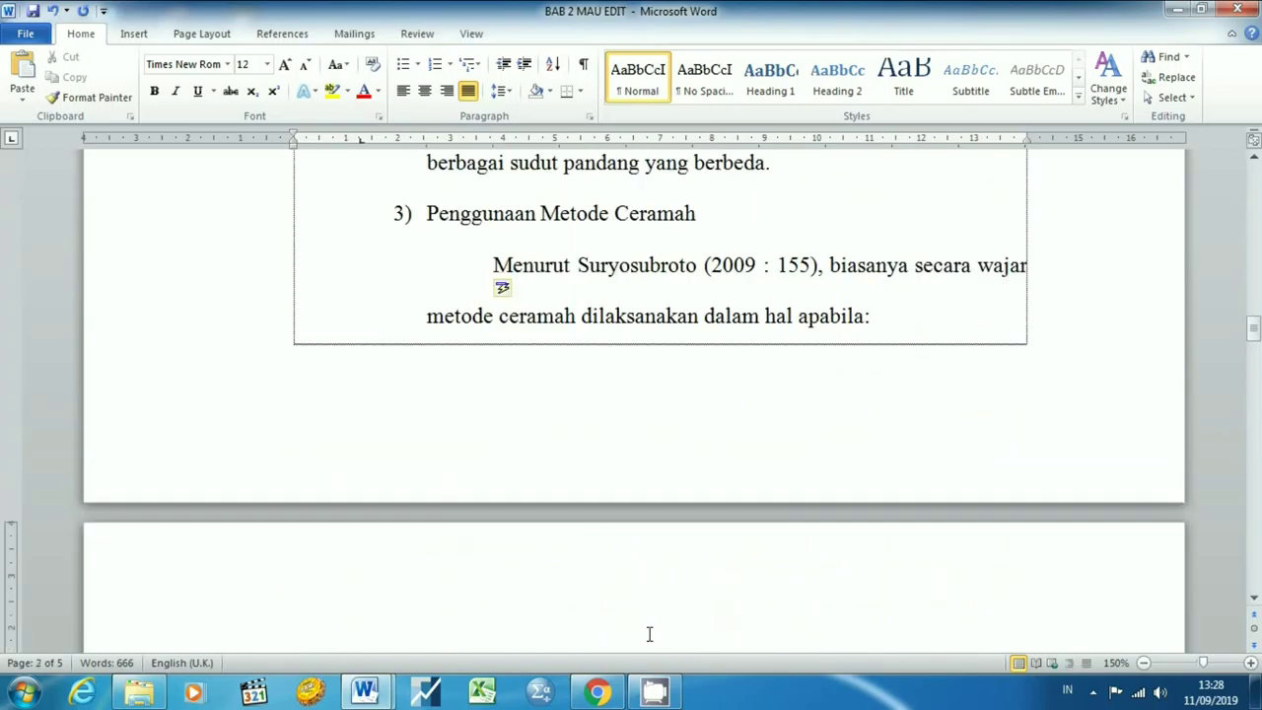
pyautogui.scroll(-2, 639, 640)
pyautogui.write('1)')
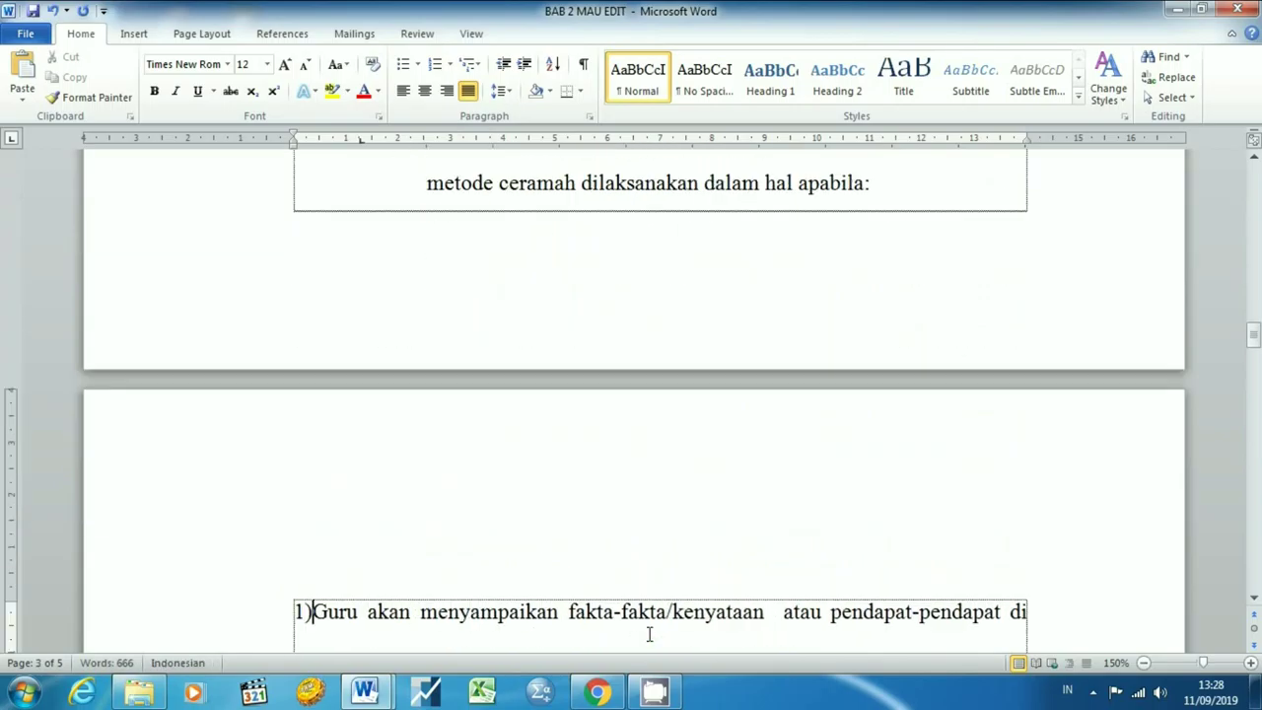
pyautogui.press('BackSpace')
pyautogui.press('BackSpace')
pyautogui.write('a')
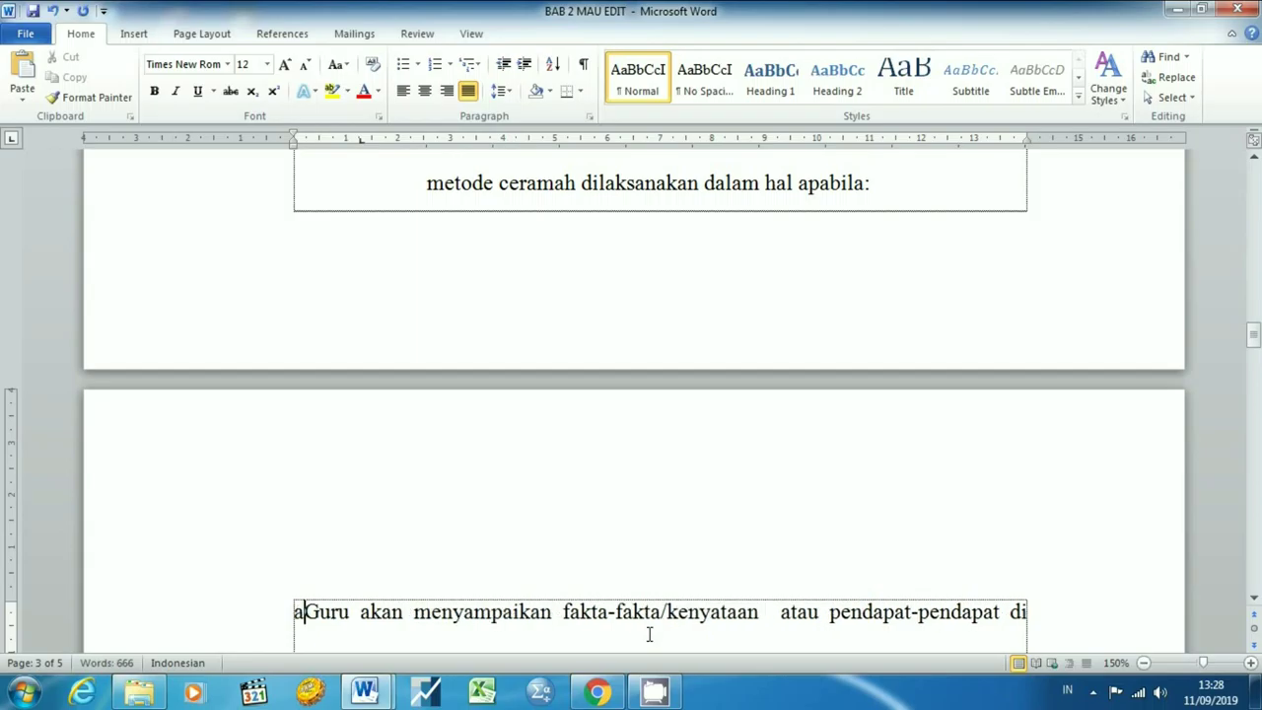
pyautogui.write(')')
pyautogui.scroll(2, 649, 635)
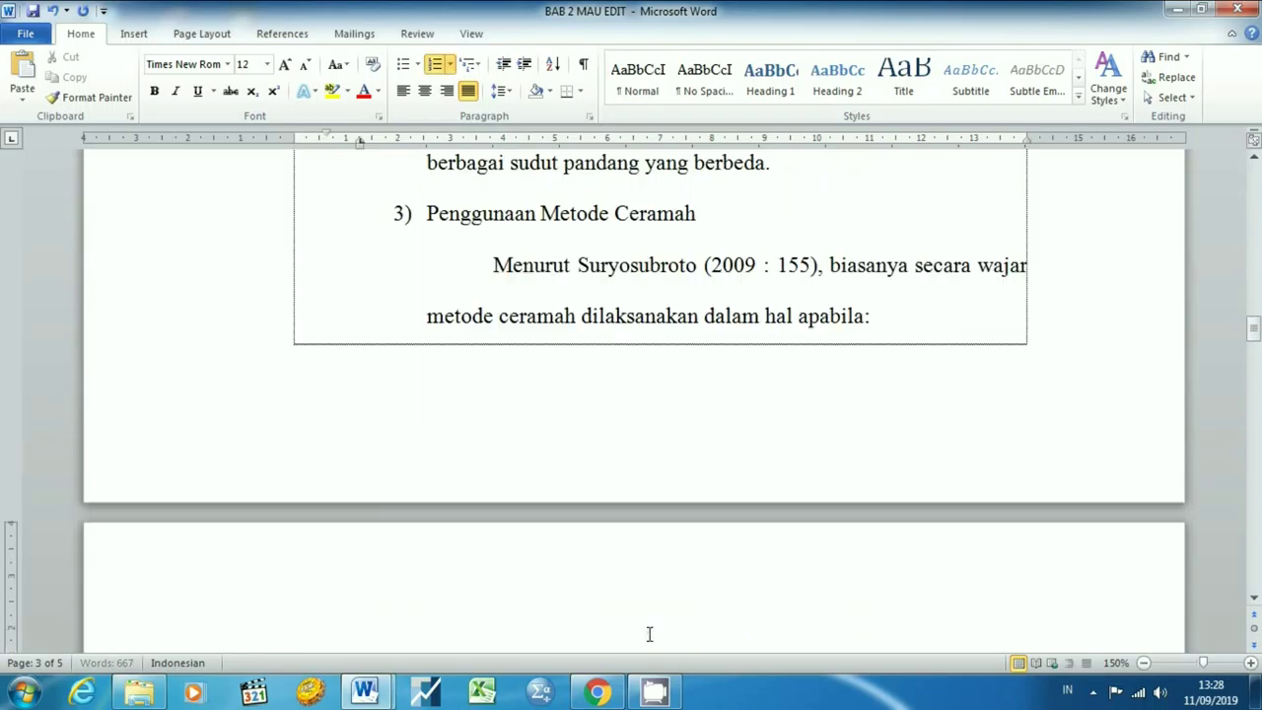
pyautogui.scroll(-1, 650, 634)
pyautogui.scroll(-1, 650, 634)
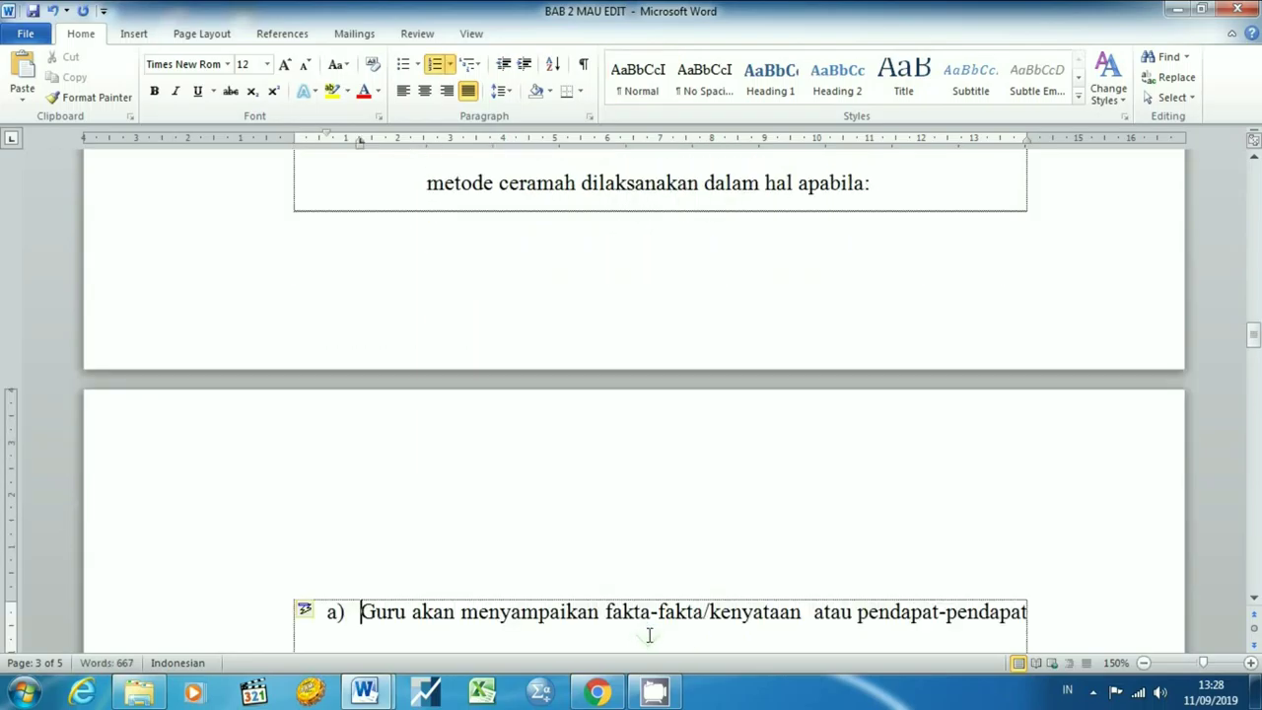
pyautogui.press('Tab')
pyautogui.press('Tab')
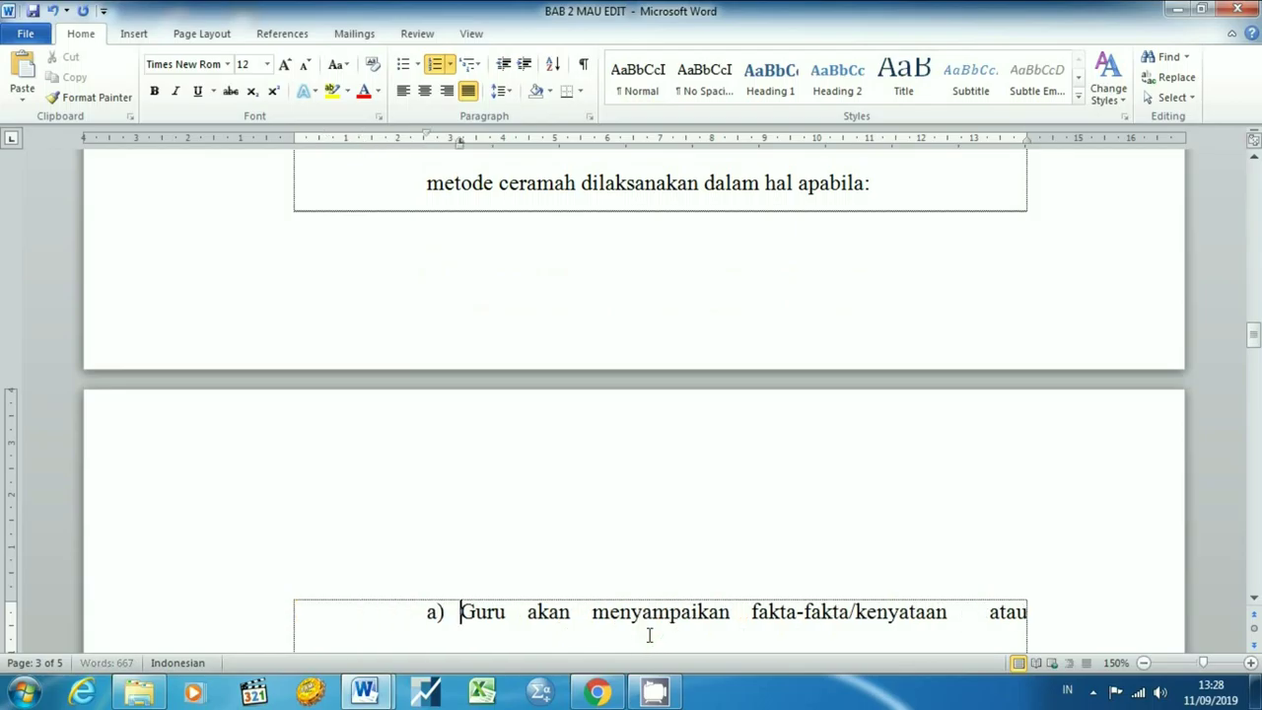
pyautogui.scroll(3, 467, 471)
pyautogui.scroll(-2, 468, 459)
pyautogui.scroll(-3, 468, 453)
pyautogui.press('Tab')
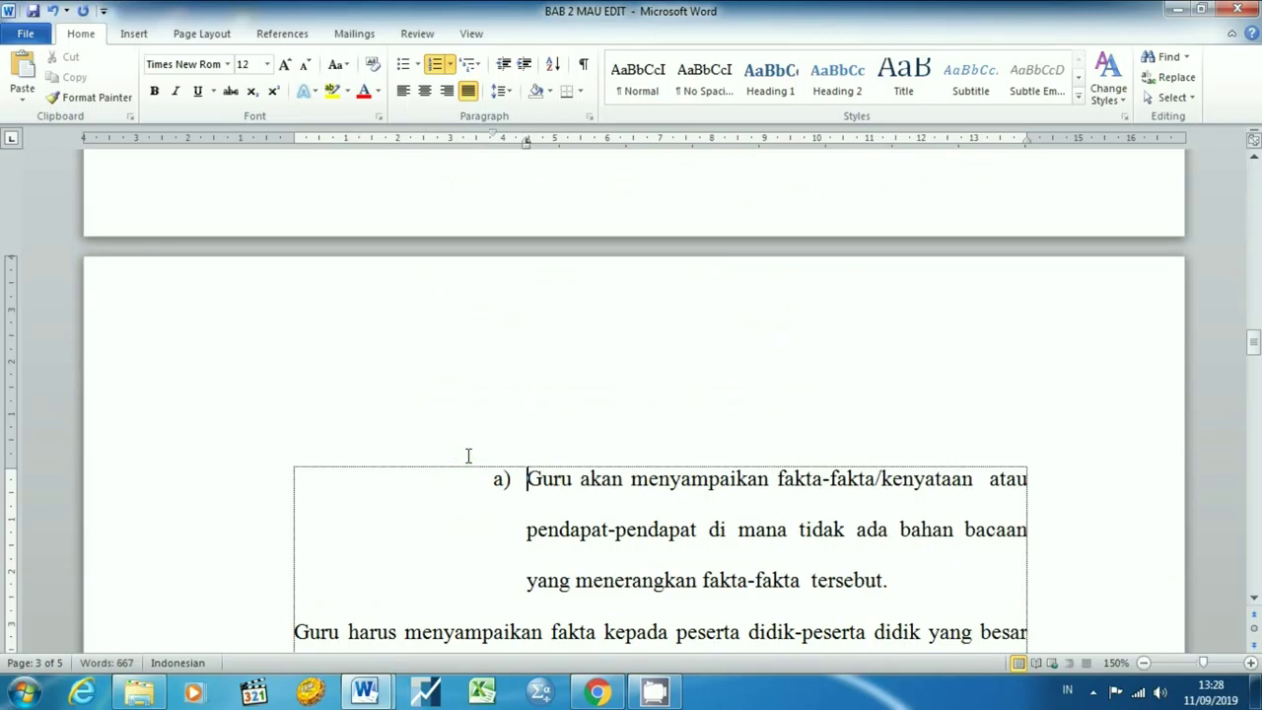
pyautogui.scroll(3, 459, 456)
pyautogui.scroll(1, 459, 456)
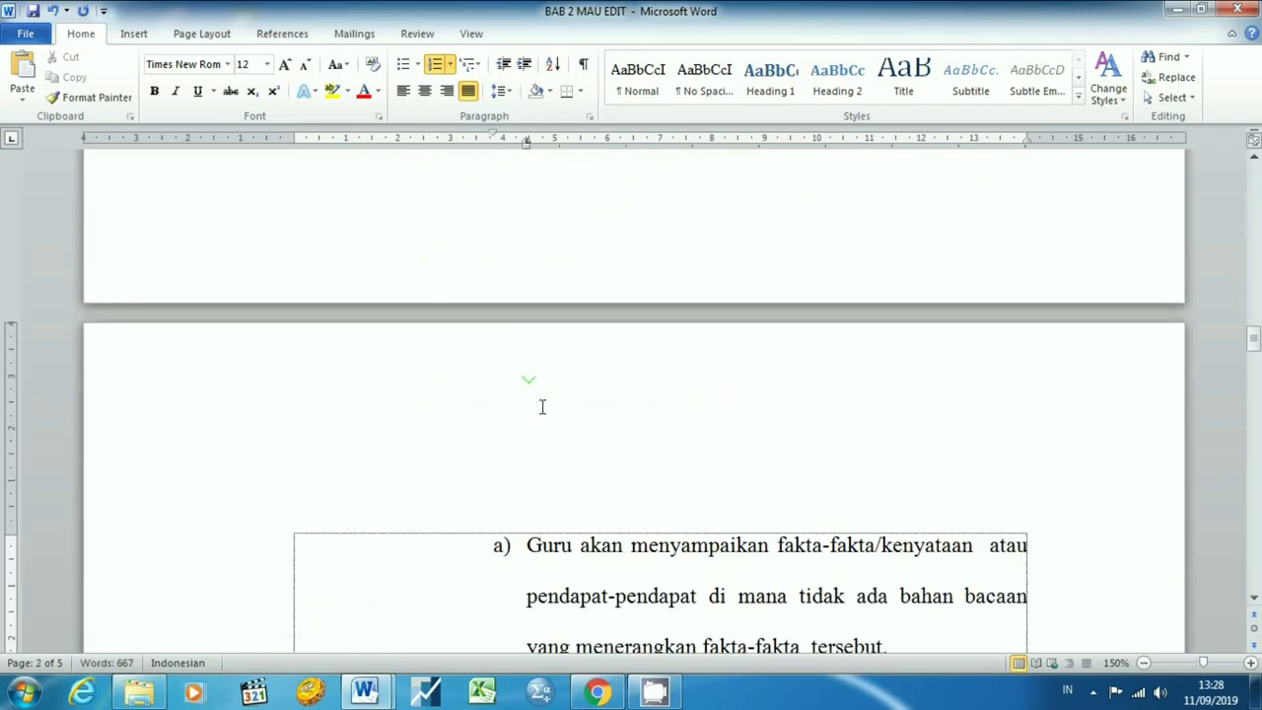
pyautogui.scroll(-3, 538, 395)
pyautogui.hotkey('ctrl', '1')
pyautogui.scroll(-2, 701, 524)
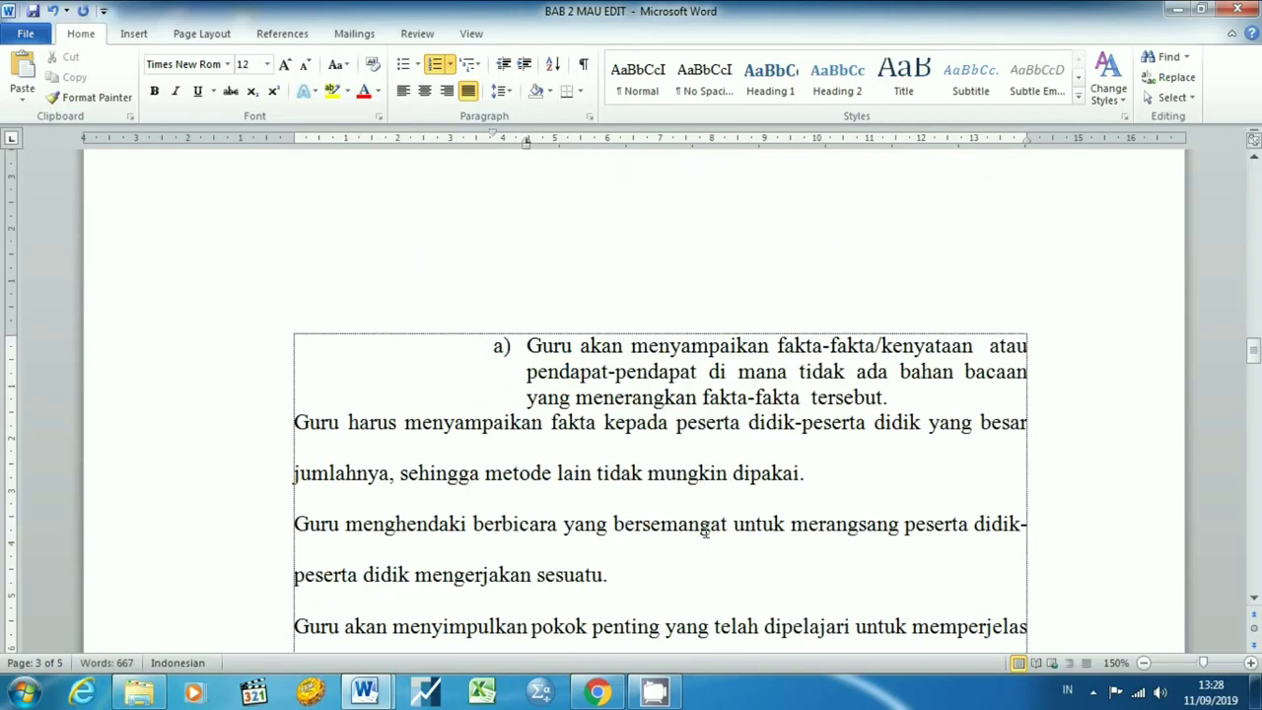
pyautogui.scroll(-1, 701, 525)
# Step: Turn the remaining four Guru conditions into list items b) through e)
pyautogui.moveTo(648, 367); pyautogui.dragTo(639, 367)
pyautogui.press('Home')
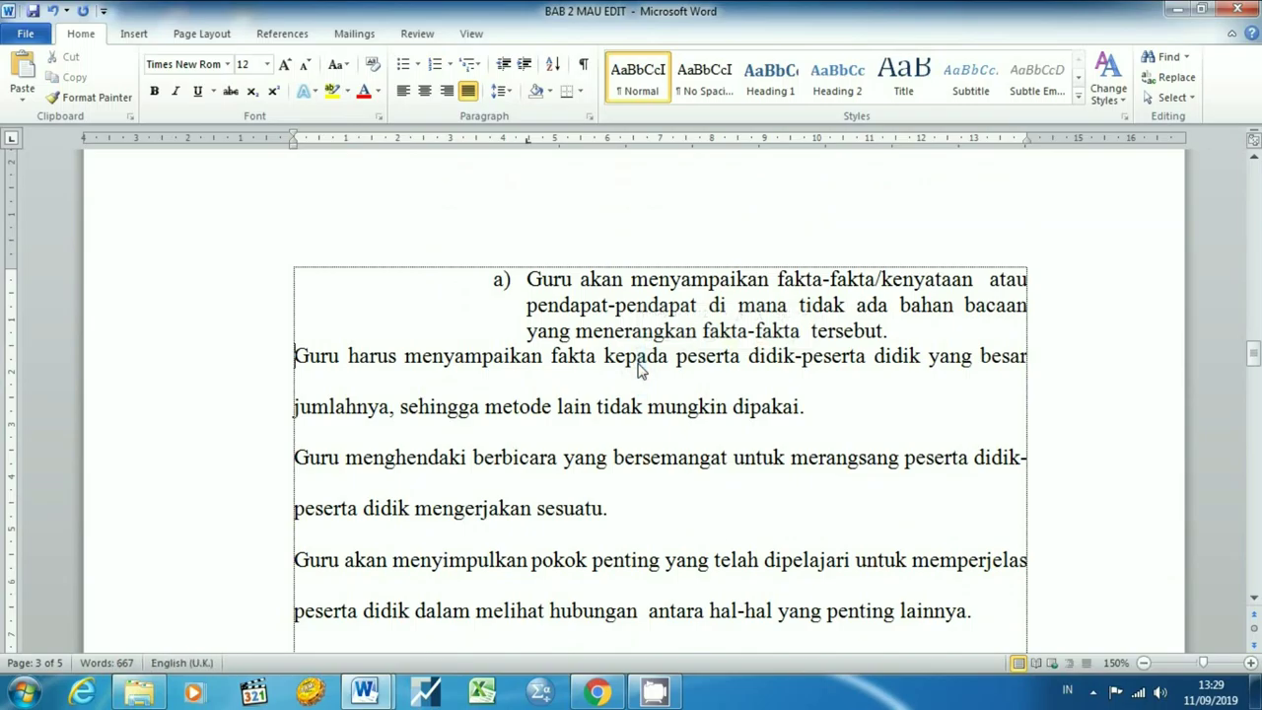
pyautogui.press('BackSpace')
pyautogui.press('Return')
pyautogui.press('Down')
pyautogui.press('Down')
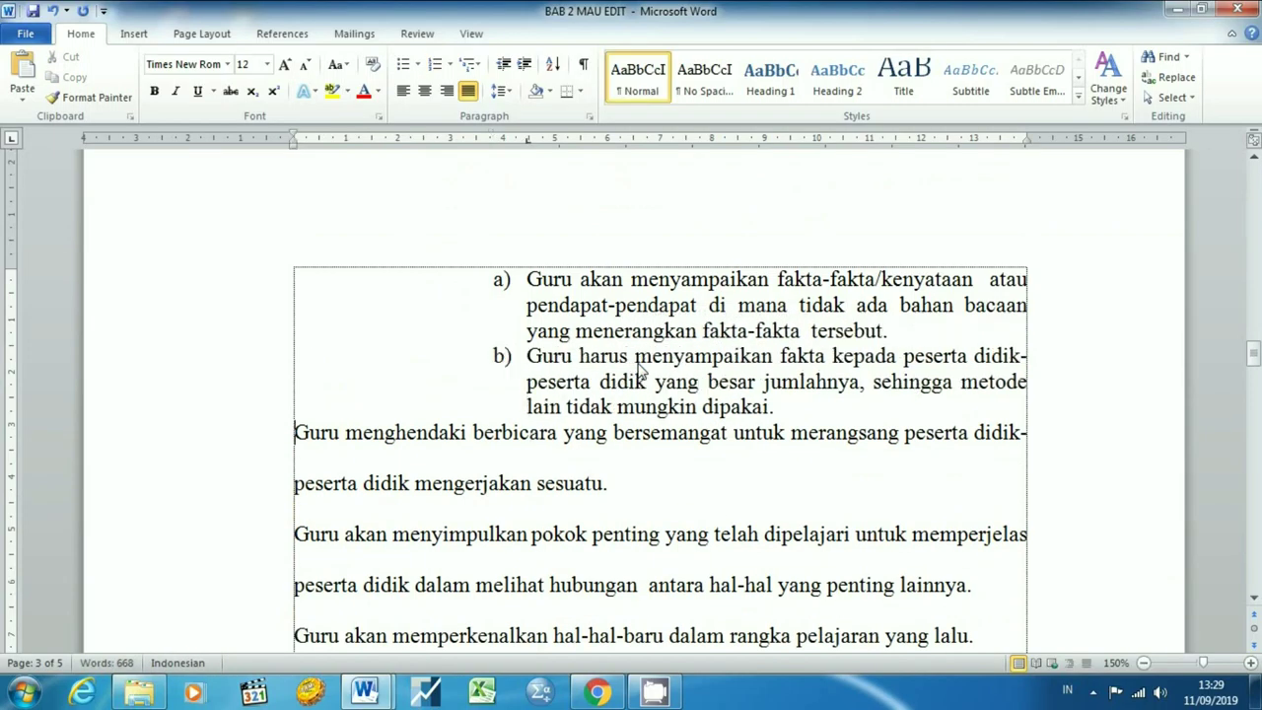
pyautogui.press('Home')
pyautogui.press('BackSpace')
pyautogui.press('Return')
pyautogui.press('Down')
pyautogui.press('Down')
pyautogui.press('Down')
pyautogui.press('Home')
pyautogui.press('BackSpace')
pyautogui.press('Return')
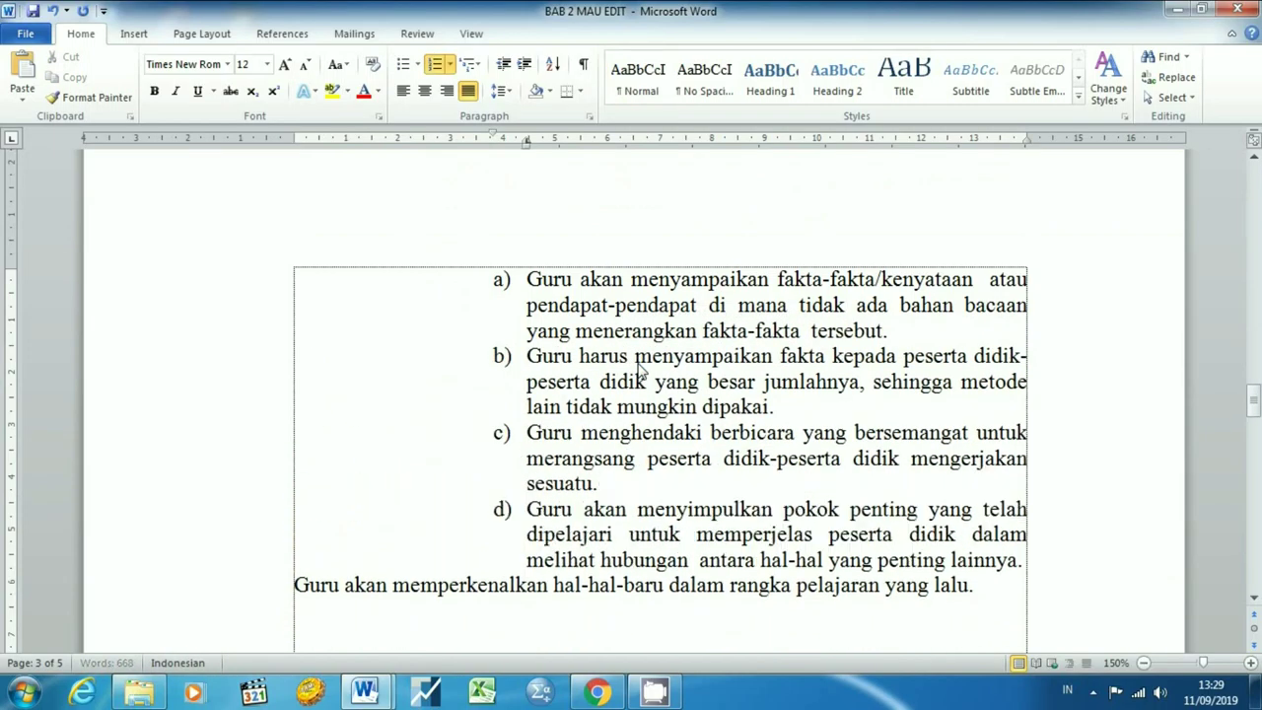
pyautogui.press('Down')
pyautogui.press('Down')
pyautogui.press('Down')
pyautogui.press('Home')
pyautogui.press('BackSpace')
pyautogui.press('Return')
pyautogui.press('Down')
pyautogui.press('Down')
pyautogui.press('Down')
pyautogui.press('Down')
pyautogui.press('Down')
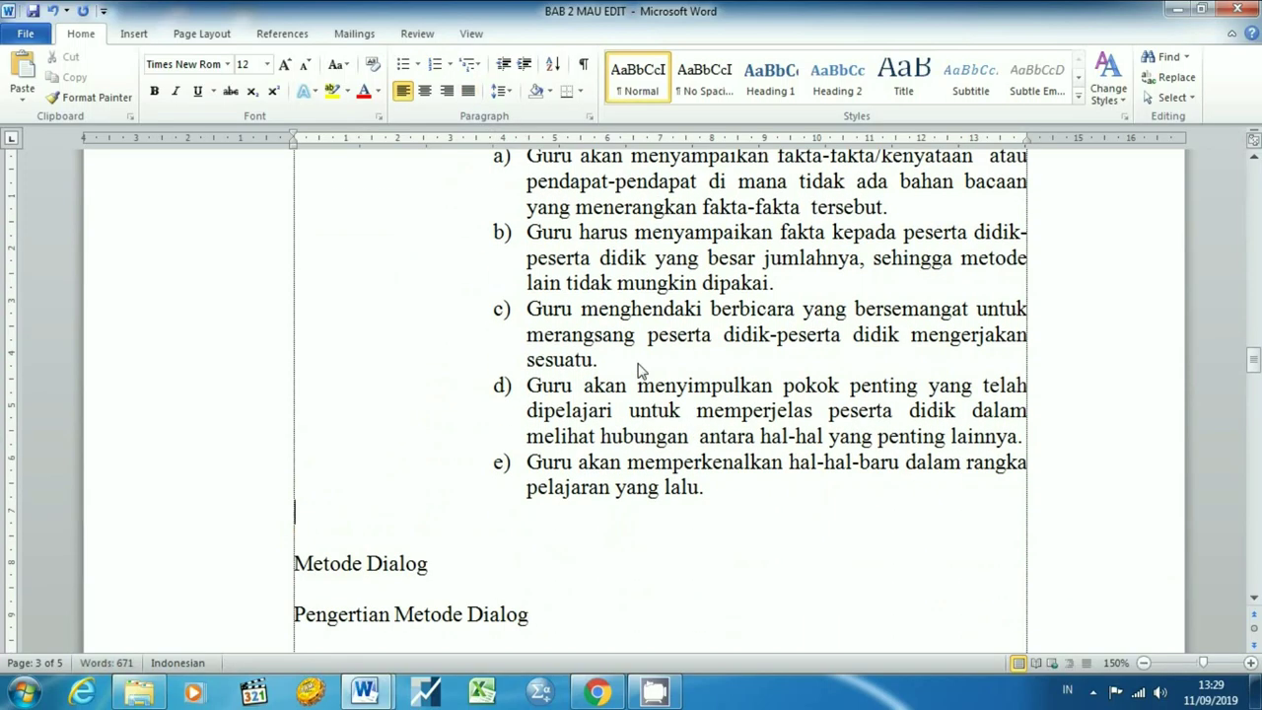
# Step: Copy the 'a. Metode Ceramah' heading's numbering onto 'Metode Dialog' so it reads 'b. Metode Dialog'
pyautogui.press('pageup')
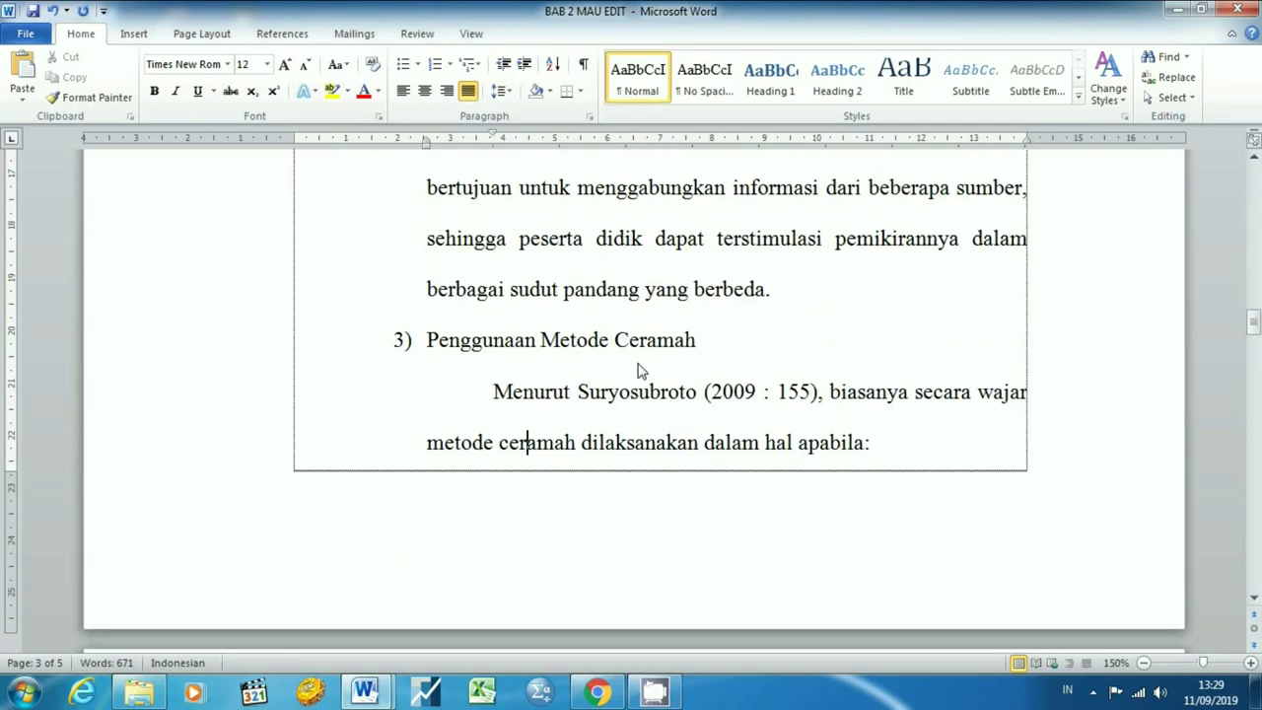
pyautogui.press('pageup')
pyautogui.press('pageup')
pyautogui.press('pageup')
pyautogui.press('pageup')
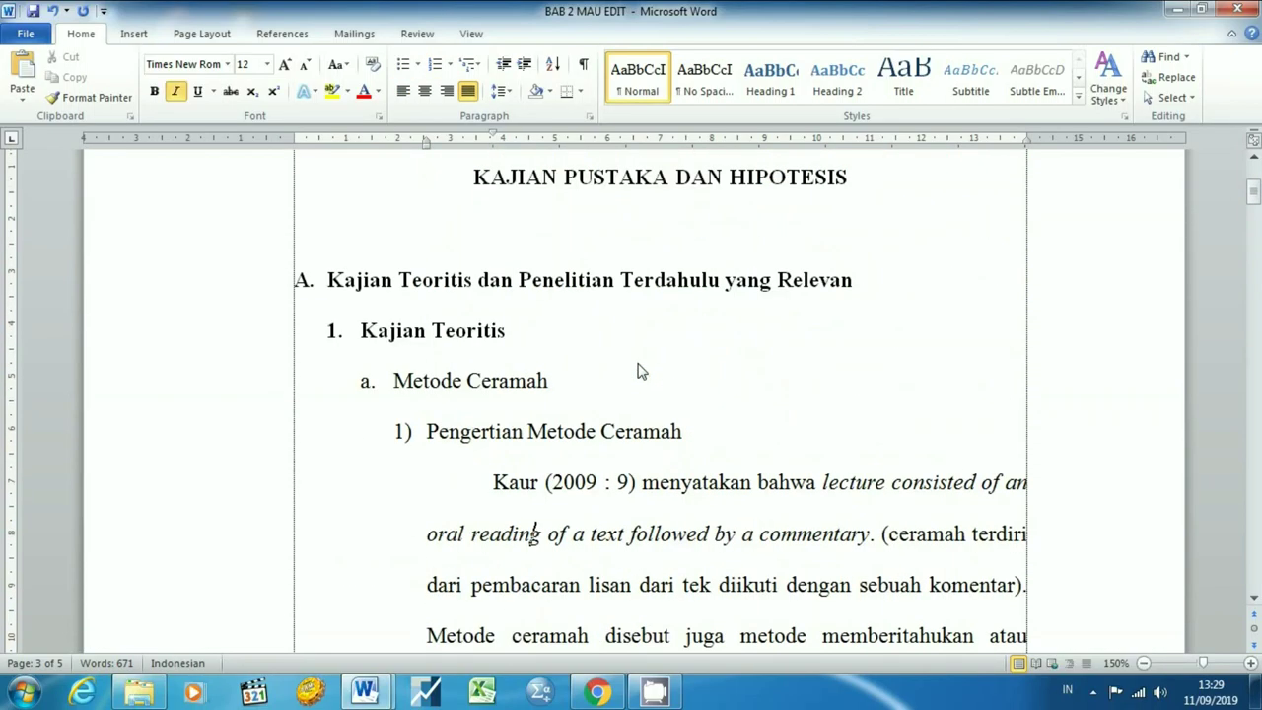
pyautogui.press('Up')
pyautogui.press('Up')
pyautogui.press('Up')
pyautogui.hotkey('shift', 'Down')
pyautogui.hotkey('ctrl', 'c')
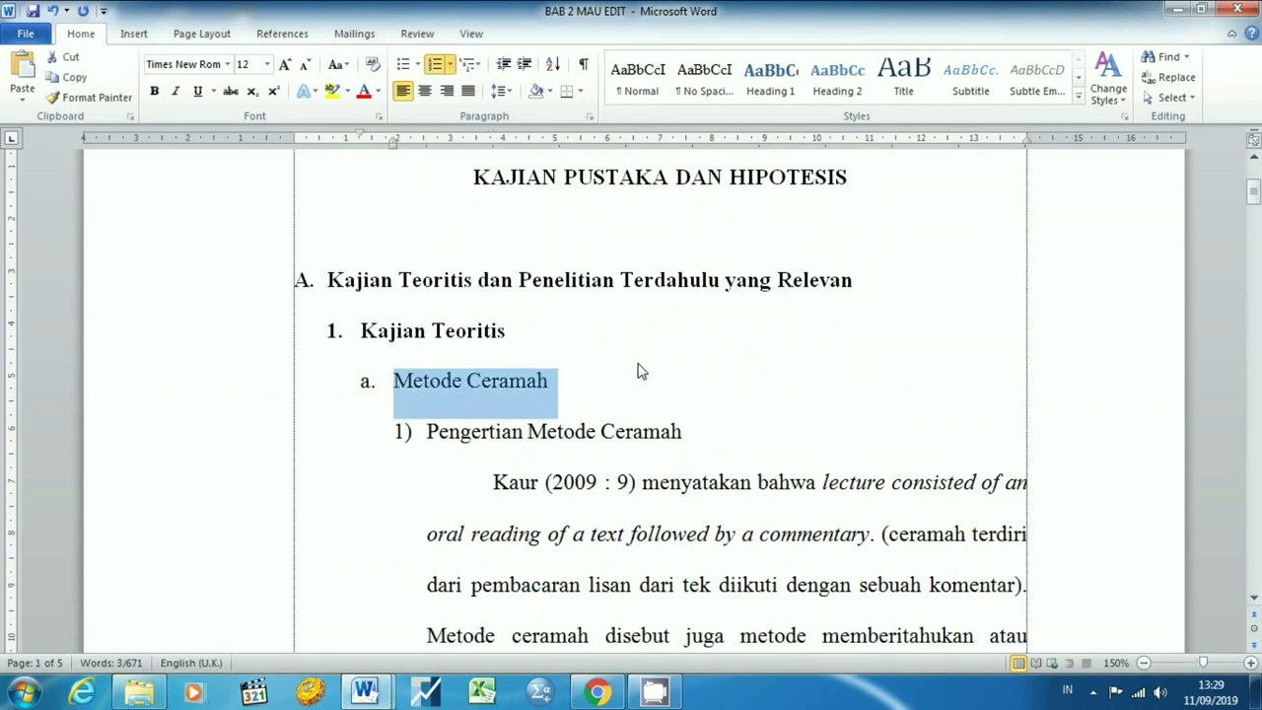
pyautogui.press('pagedown')
pyautogui.press('pagedown')
pyautogui.press('pagedown')
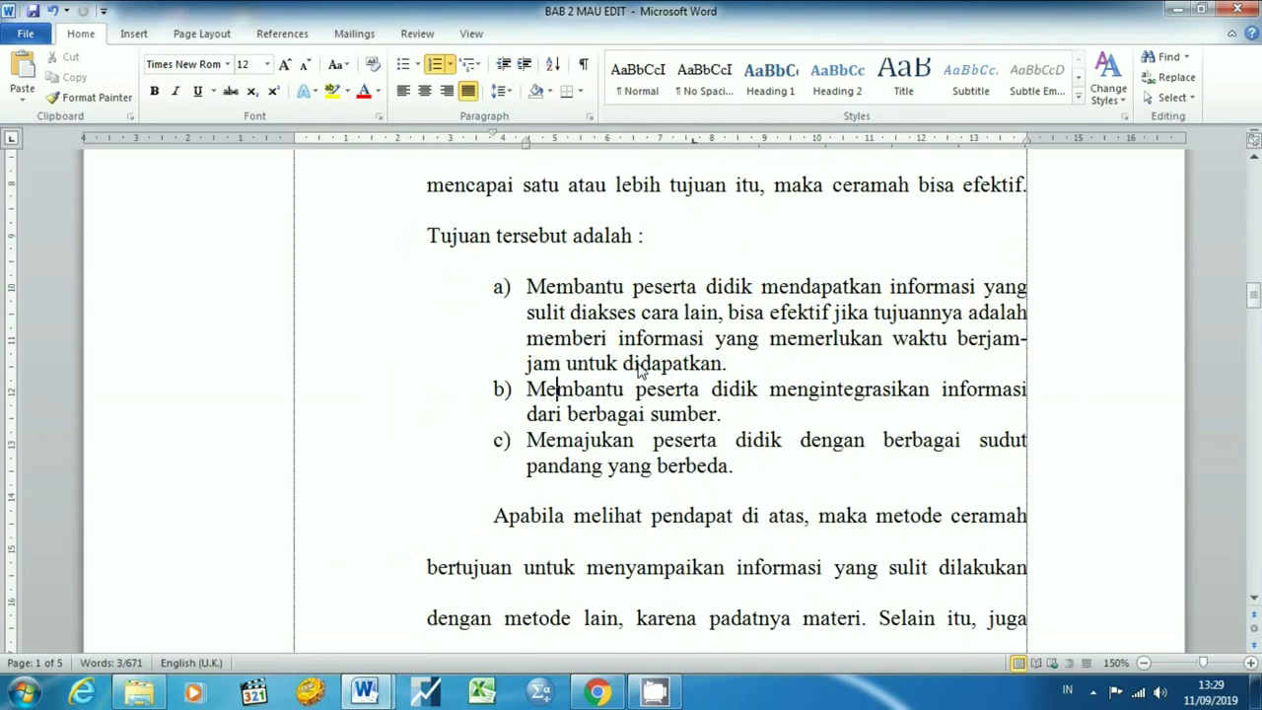
pyautogui.press('pagedown')
pyautogui.press('pagedown')
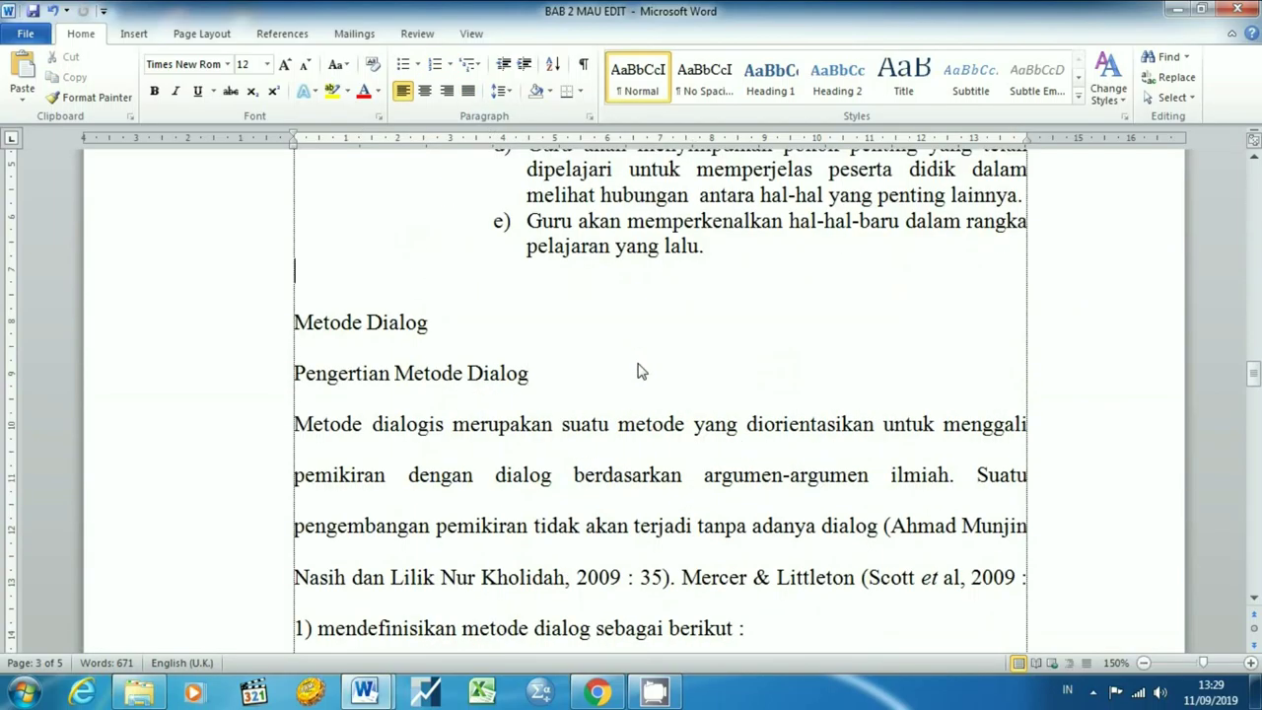
pyautogui.hotkey('ctrl', 'v')
pyautogui.press('BackSpace')
pyautogui.press('Delete')
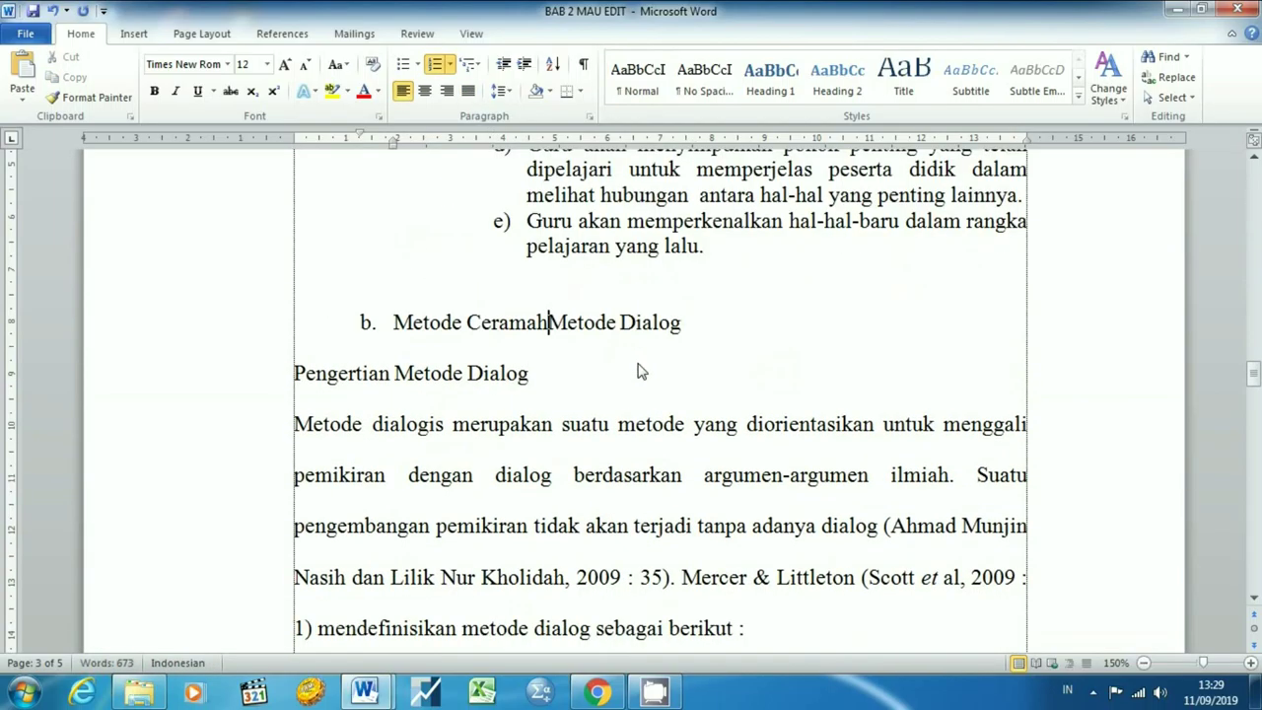
pyautogui.hotkey('shift', 'Home')
pyautogui.press('BackSpace')
pyautogui.press('Up')
pyautogui.press('Delete')
pyautogui.press('Left')
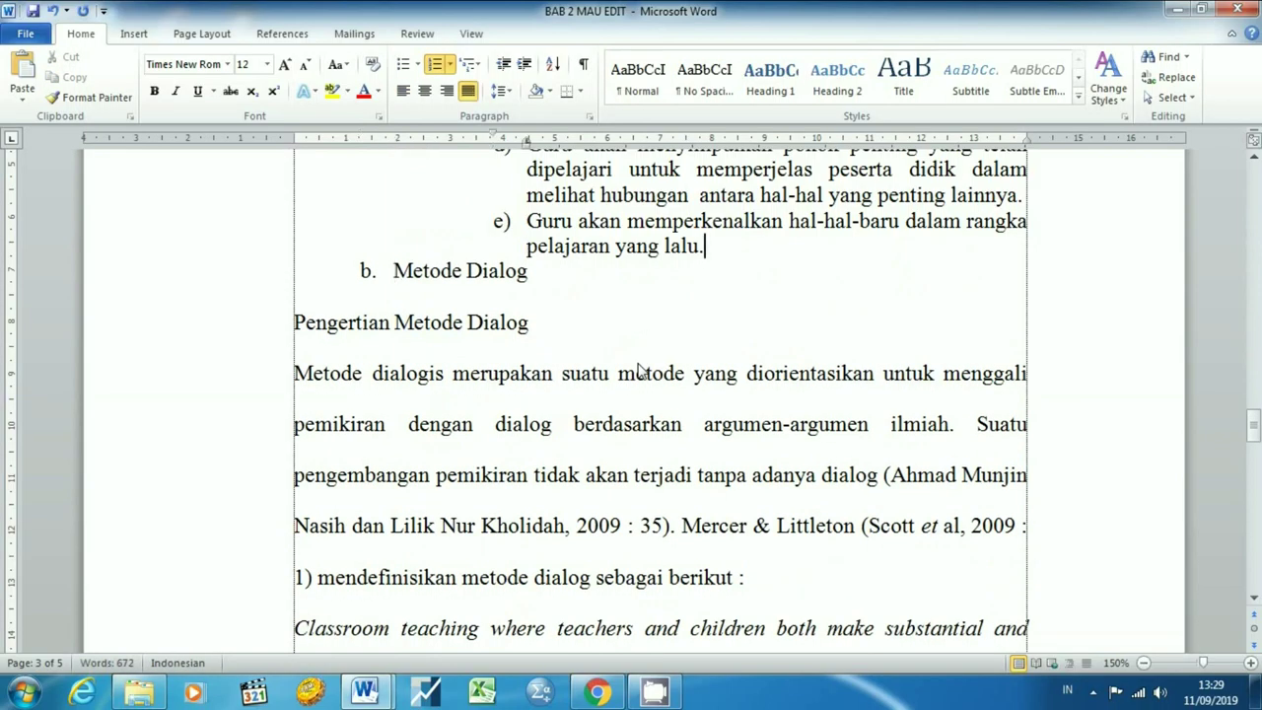
# Step: Number 'Pengertian Metode Dialog' as subheading '1)' and indent it under the b. heading
pyautogui.press('Return')
pyautogui.write('\\')
pyautogui.press('BackSpace')
pyautogui.press('Down')
pyautogui.press('Down')
pyautogui.press('Home')
pyautogui.write('1')
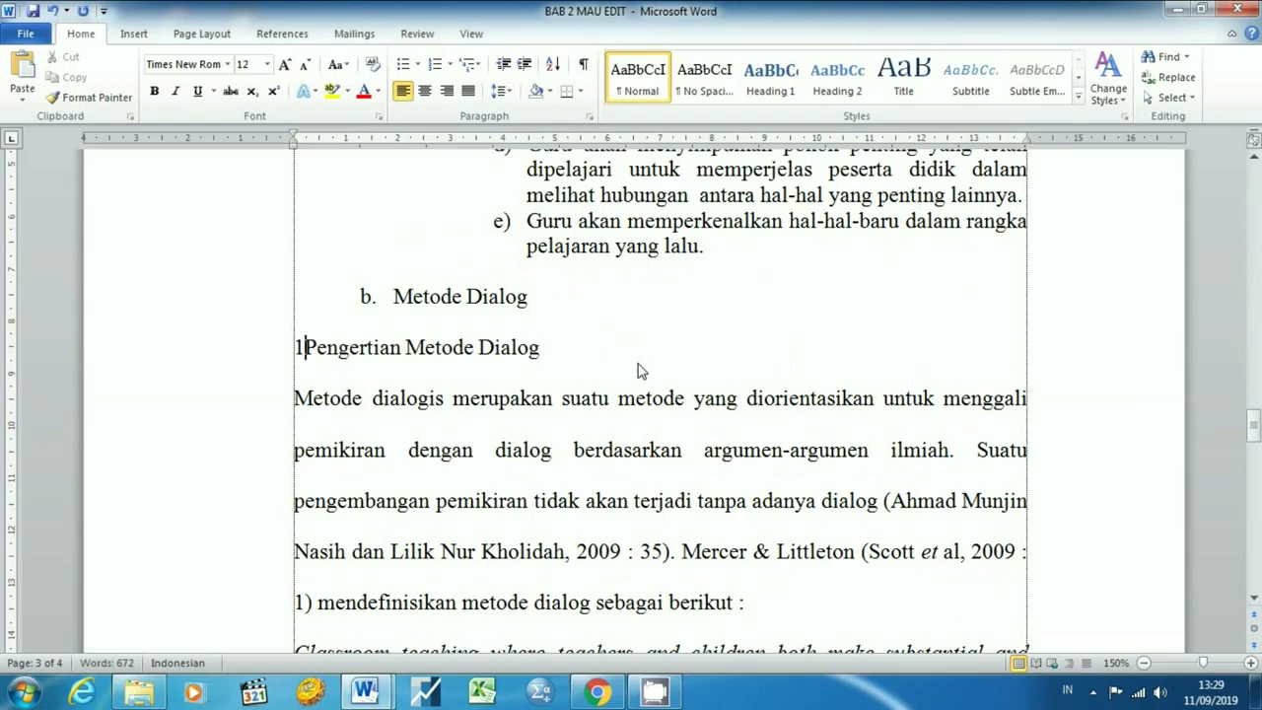
pyautogui.write(')')
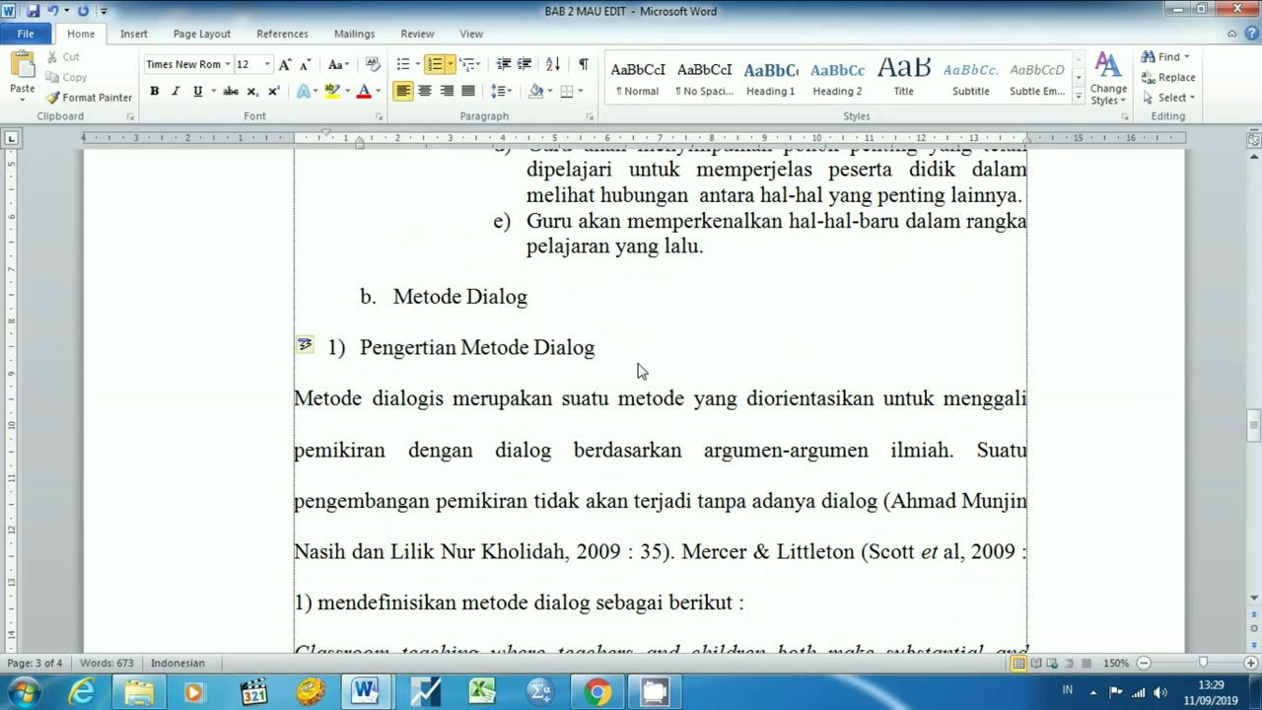
pyautogui.press('Tab')
pyautogui.press('Tab')
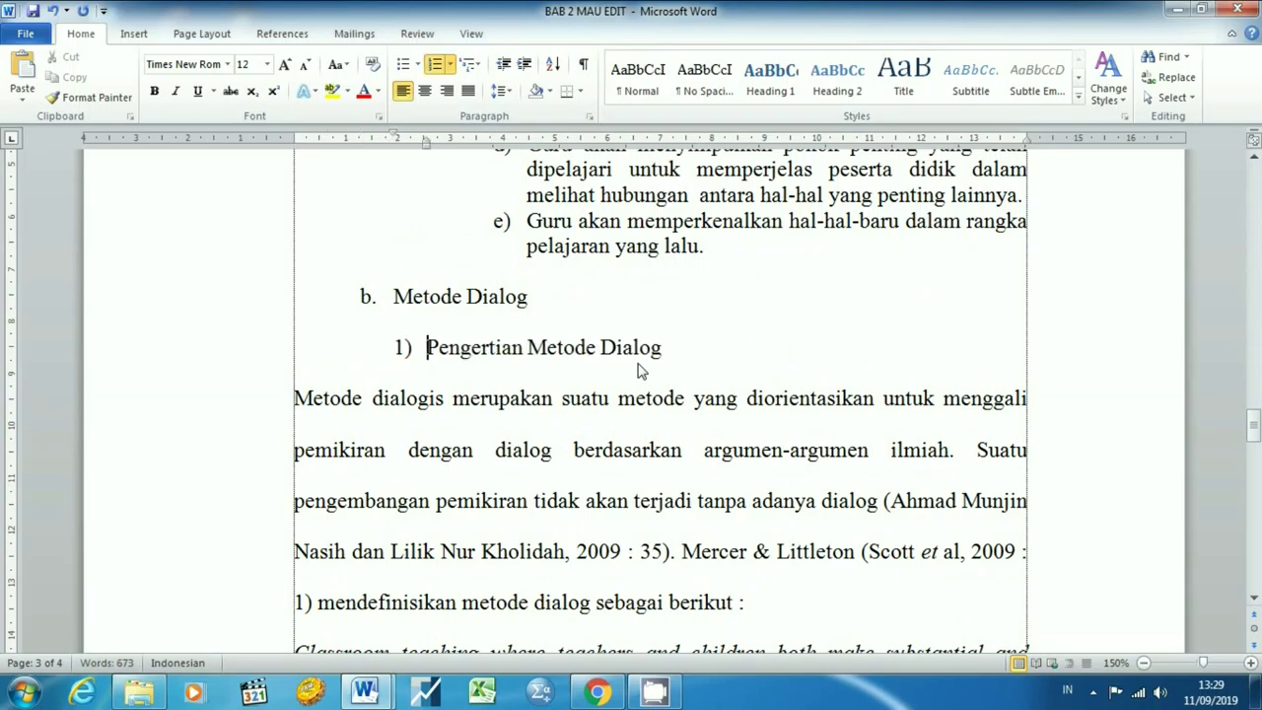
pyautogui.press('Down')
pyautogui.press('Home')
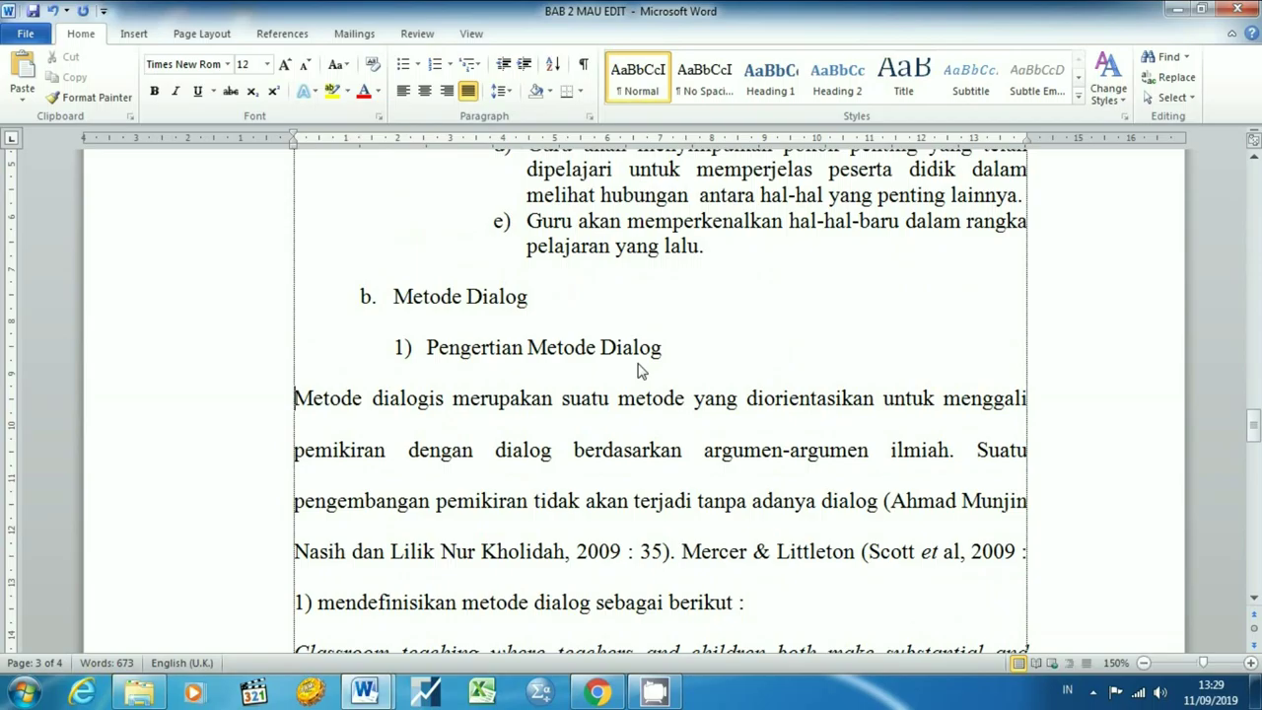
# Step: Indent the 'Metode dialogis' paragraph and make the Classroom teaching quote an indented, single-spaced block
pyautogui.press('Tab')
pyautogui.press('Tab')
pyautogui.press('Tab')
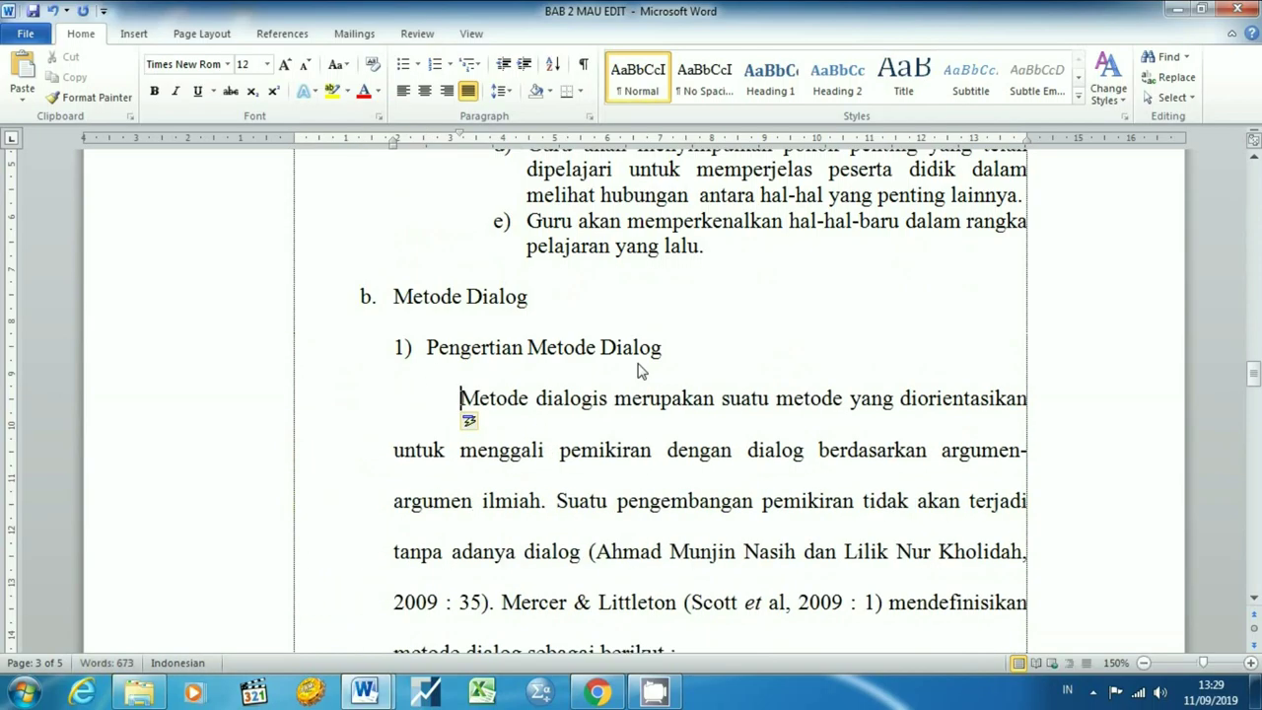
pyautogui.press('Tab')
pyautogui.press('Down')
pyautogui.press('Down')
pyautogui.press('Down')
pyautogui.press('Down')
pyautogui.press('Down')
pyautogui.press('Down')
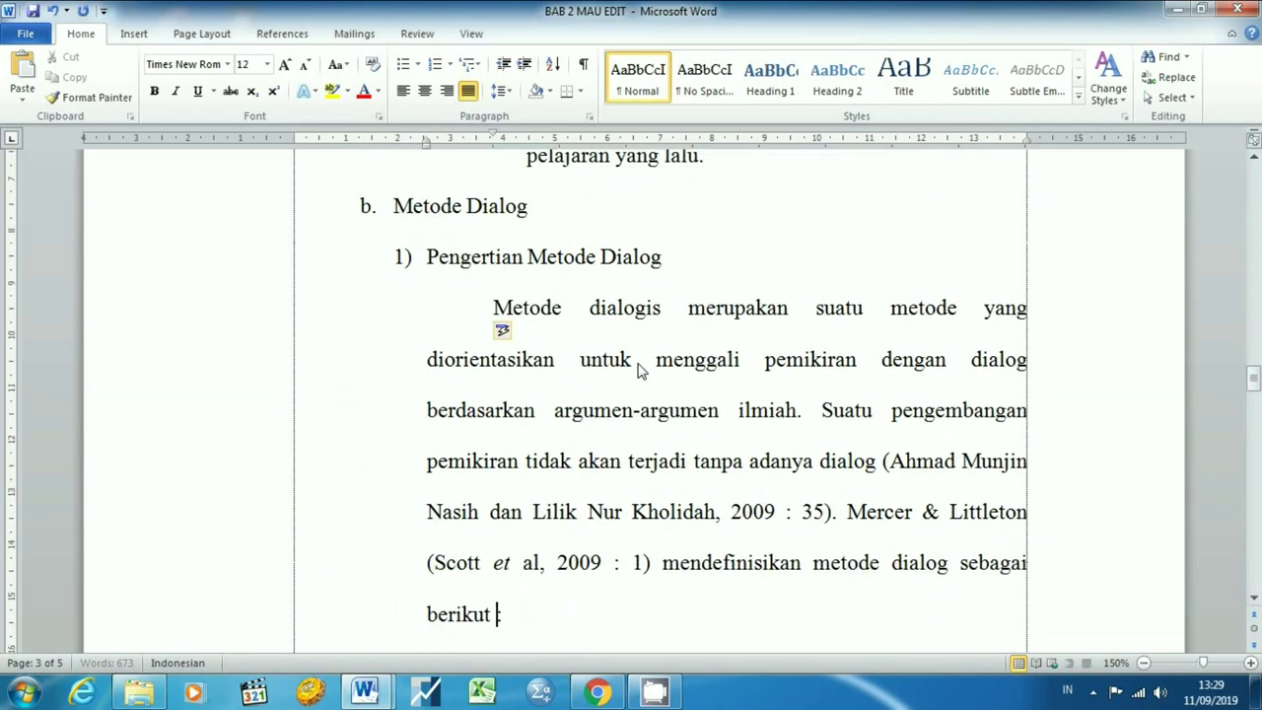
pyautogui.press('Down')
pyautogui.press('Home')
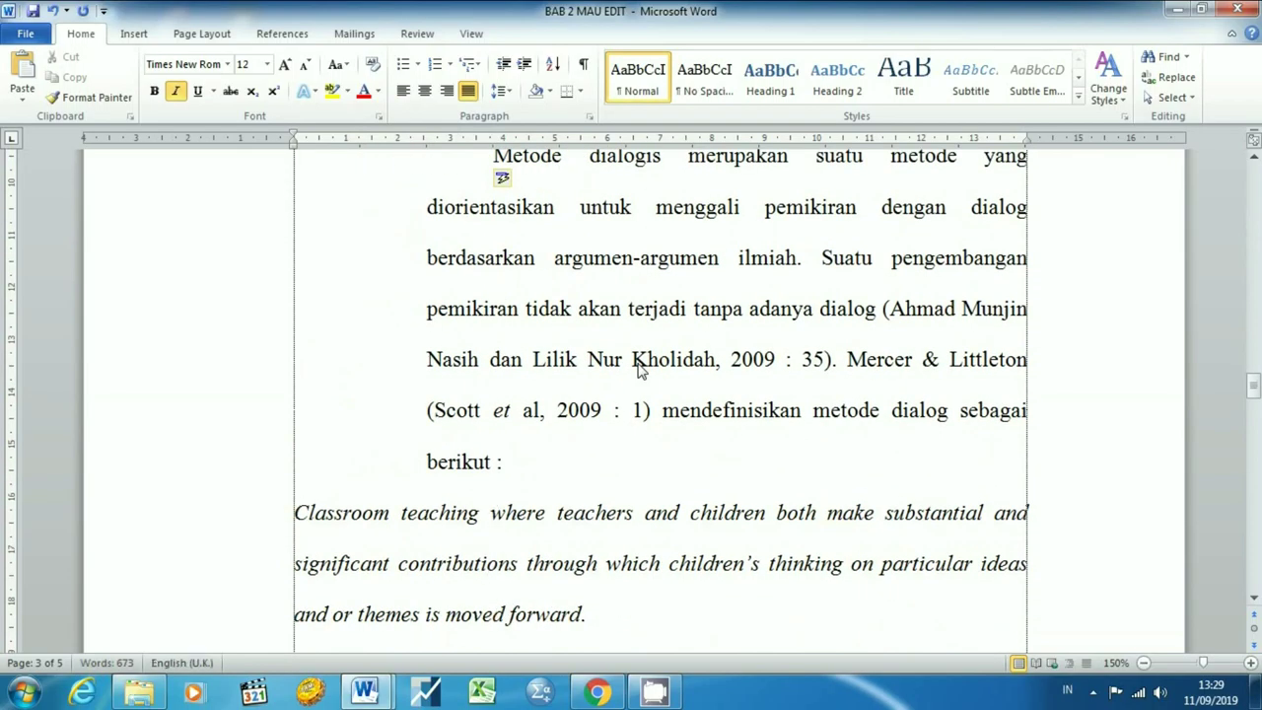
pyautogui.scroll(1, 639, 365)
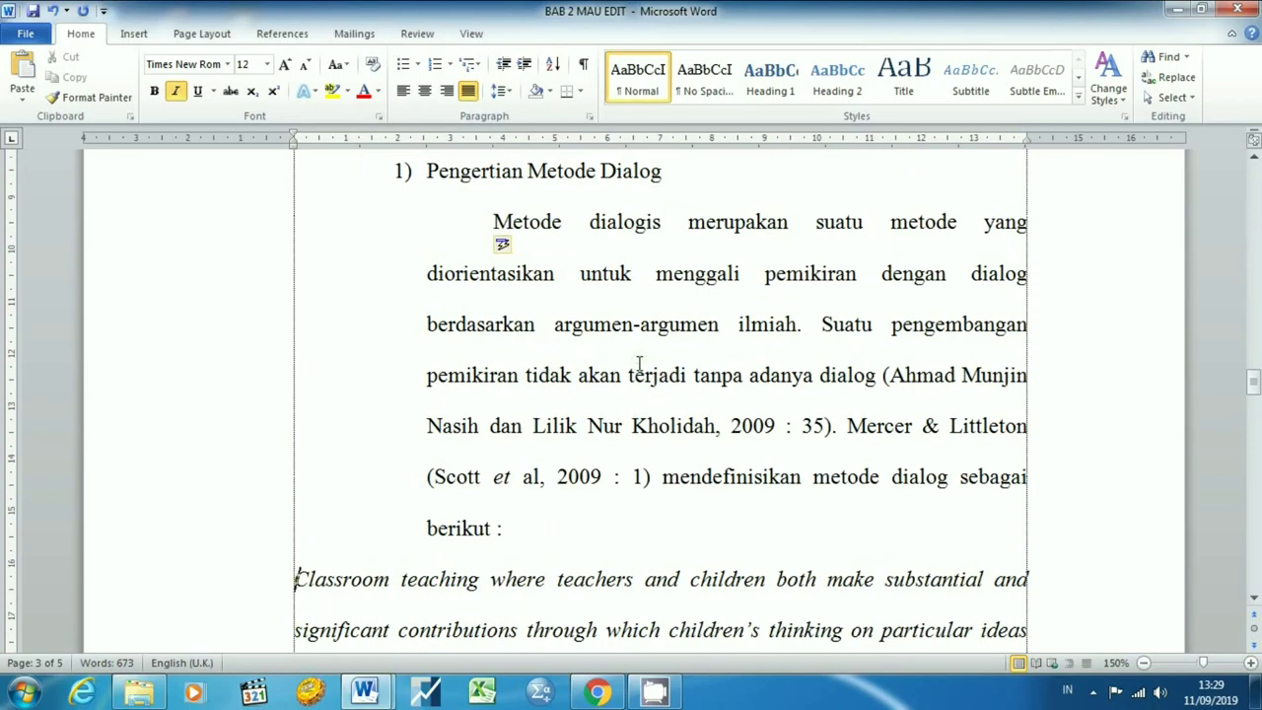
pyautogui.press('Tab')
pyautogui.press('Tab')
pyautogui.press('Tab')
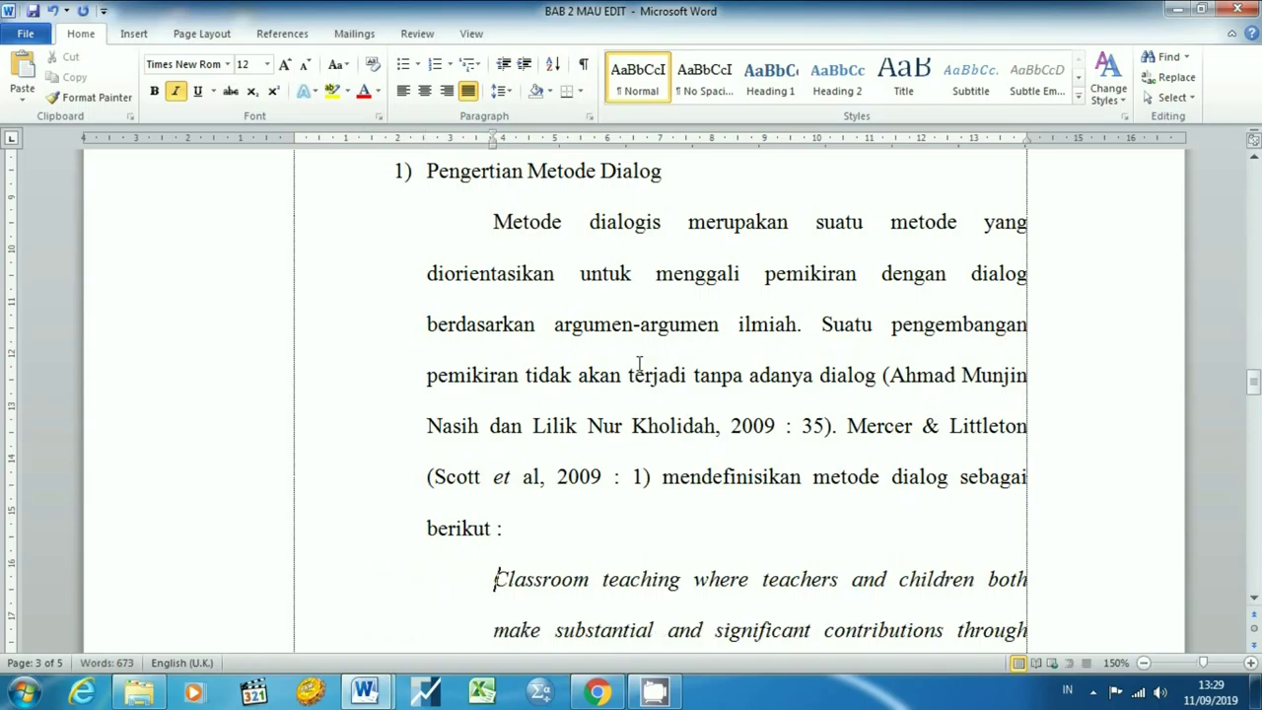
pyautogui.hotkey('ctrl', '1')
# Step: Add a blank line after the quote and indent the 'Pendapat' paragraph under the subheading
pyautogui.scroll(-2, 639, 365)
pyautogui.scroll(-2, 639, 365)
pyautogui.click(669, 393)
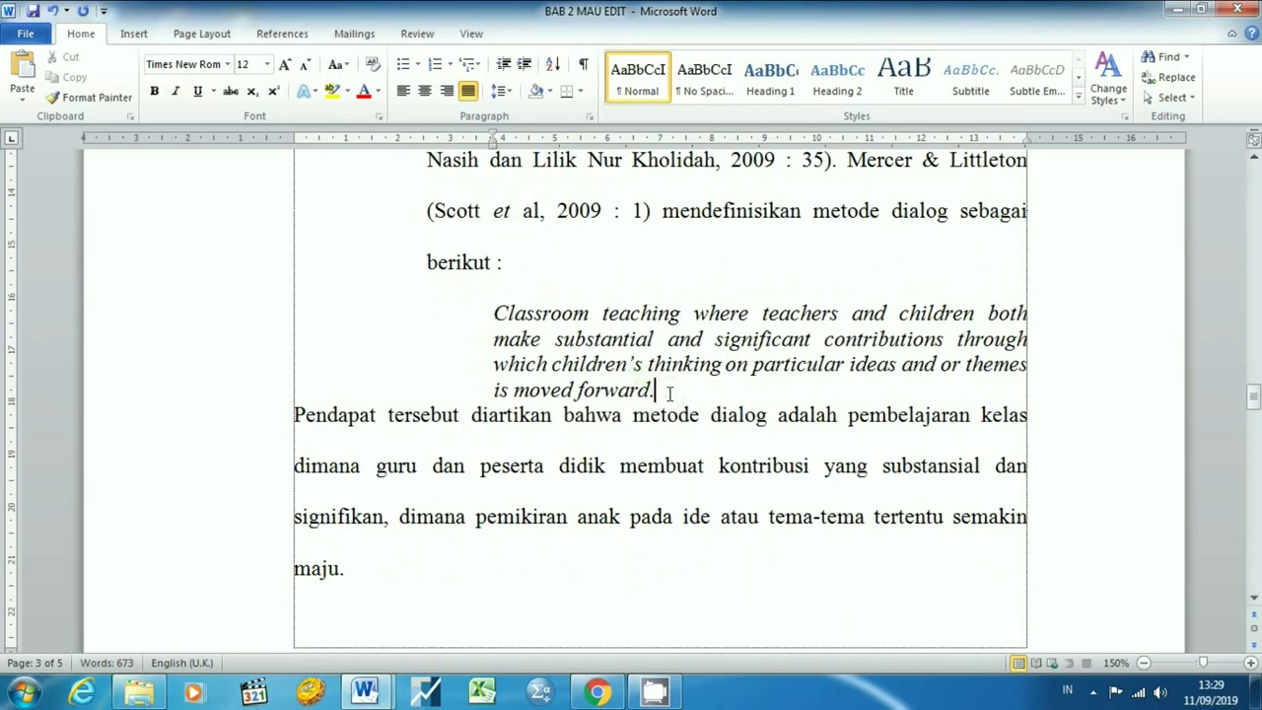
pyautogui.press('Return')
pyautogui.press('Tab')
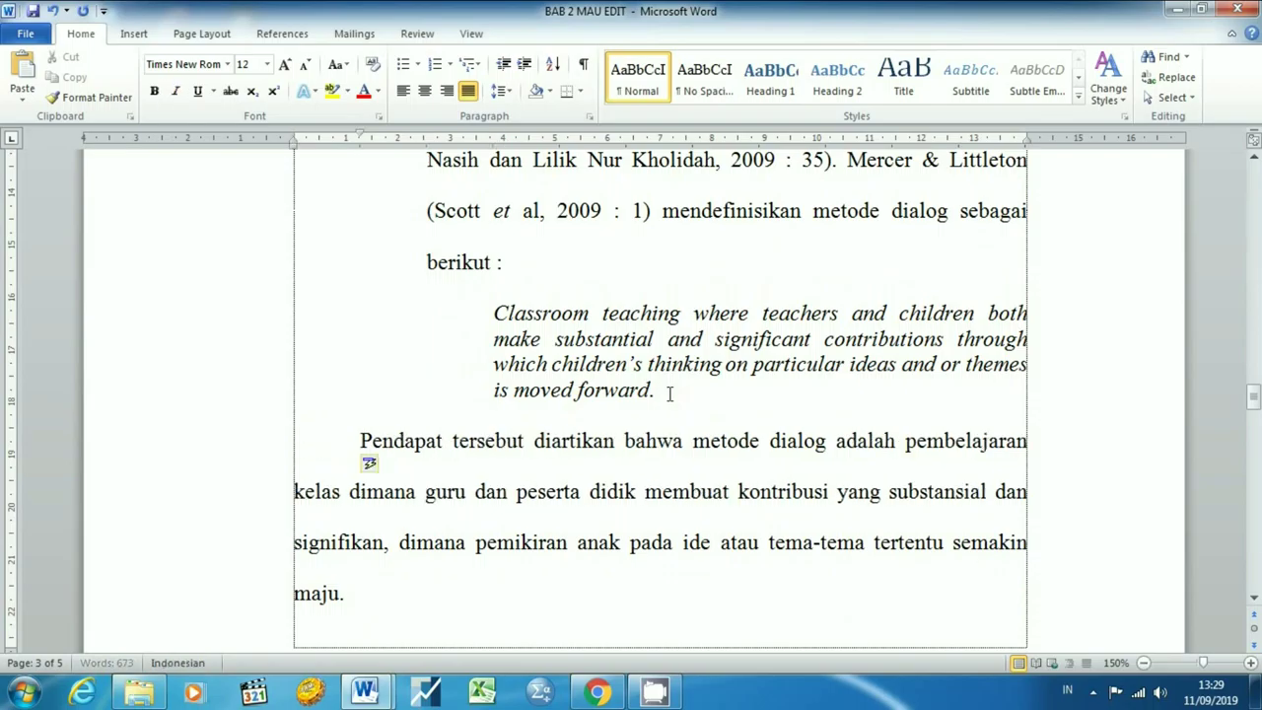
pyautogui.press('Tab')
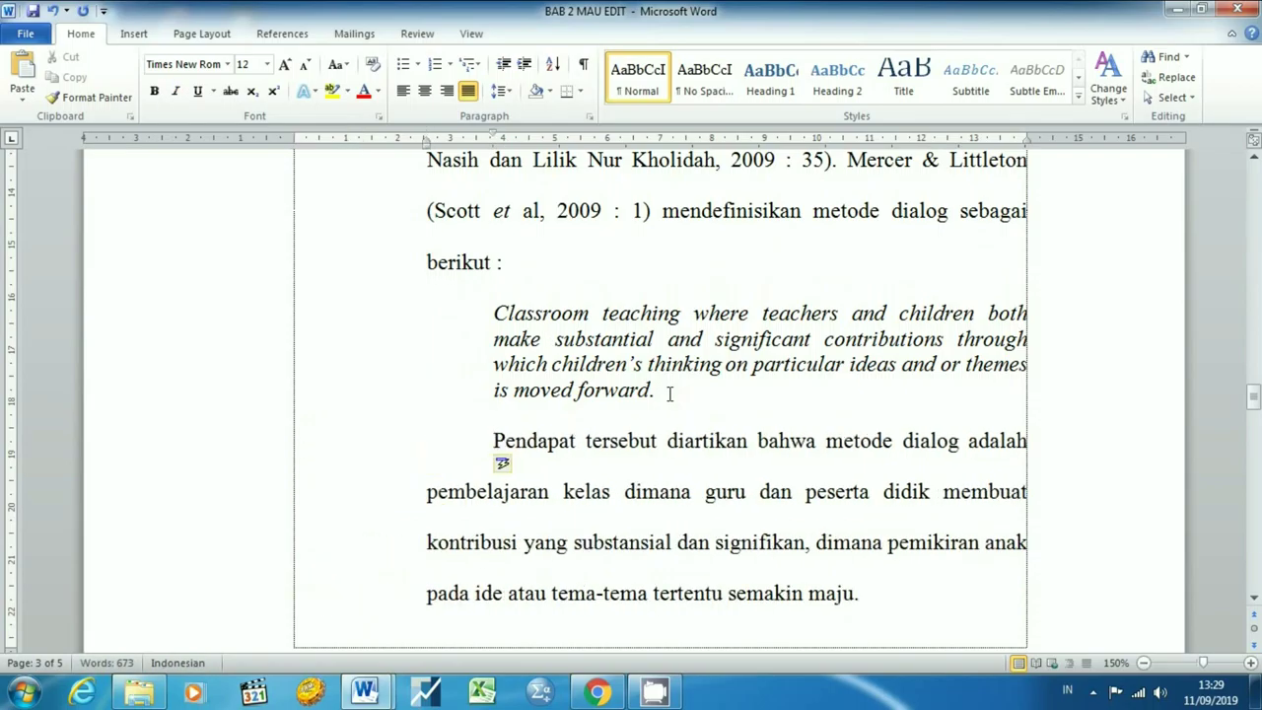
# Step: Copy the '1) Pengertian Metode Dialog' subheading to reuse its numbering for the Asumsi heading
pyautogui.scroll(-8, 669, 393)
pyautogui.scroll(1, 670, 392)
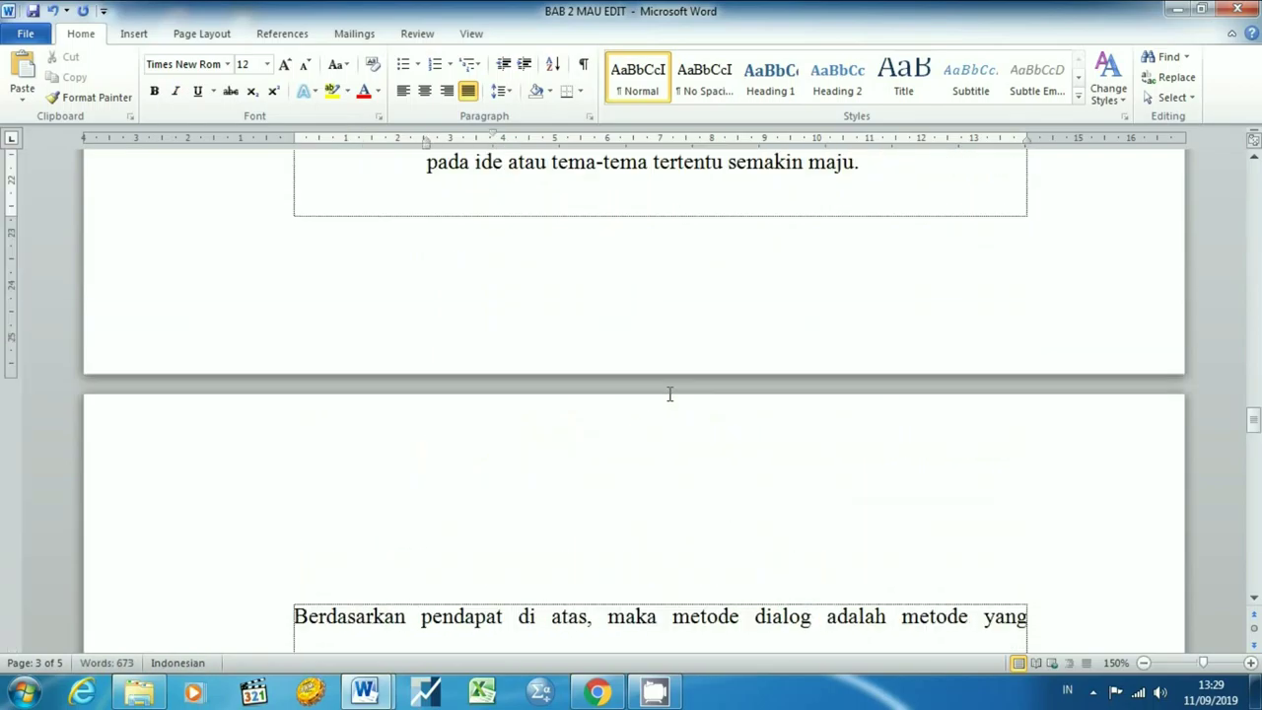
pyautogui.press('Down')
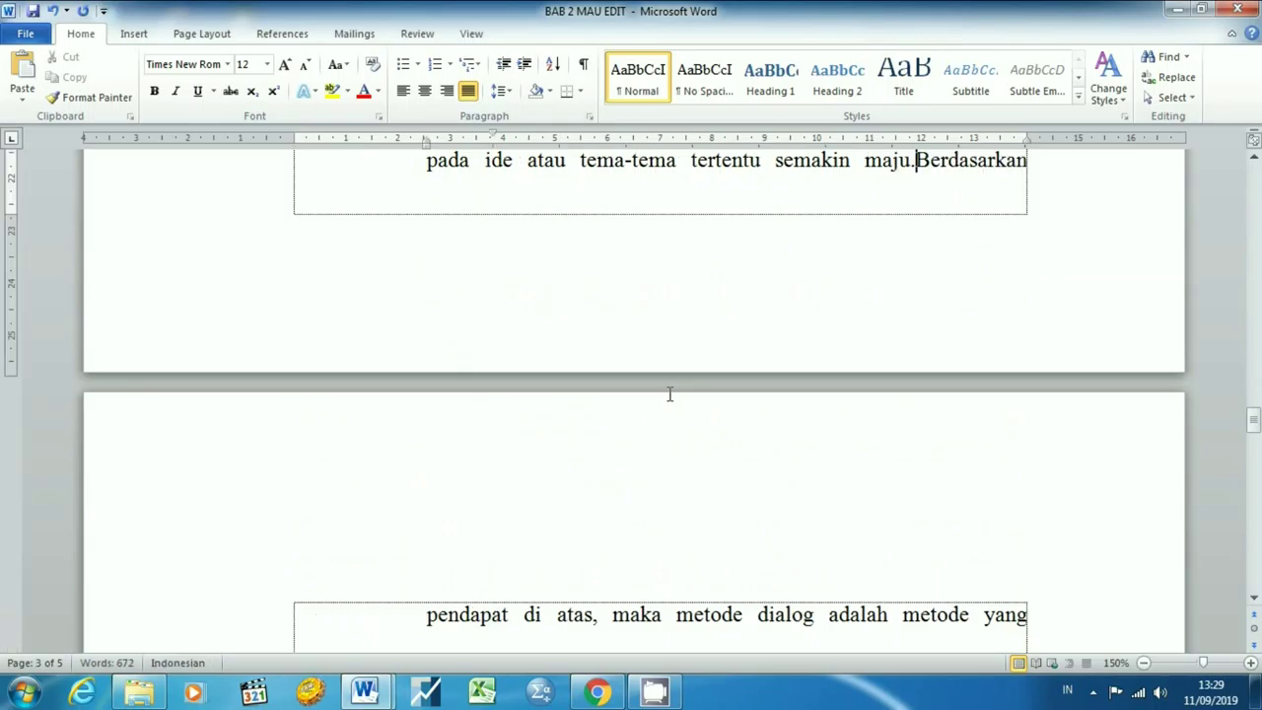
pyautogui.press('Down')
pyautogui.press('Down')
pyautogui.press('Down')
pyautogui.press('Down')
pyautogui.press('Down')
pyautogui.press('Down')
pyautogui.press('Up')
pyautogui.press('Up')
pyautogui.press('Up')
pyautogui.press('Up')
pyautogui.press('Up')
pyautogui.press('Up')
pyautogui.press('Up')
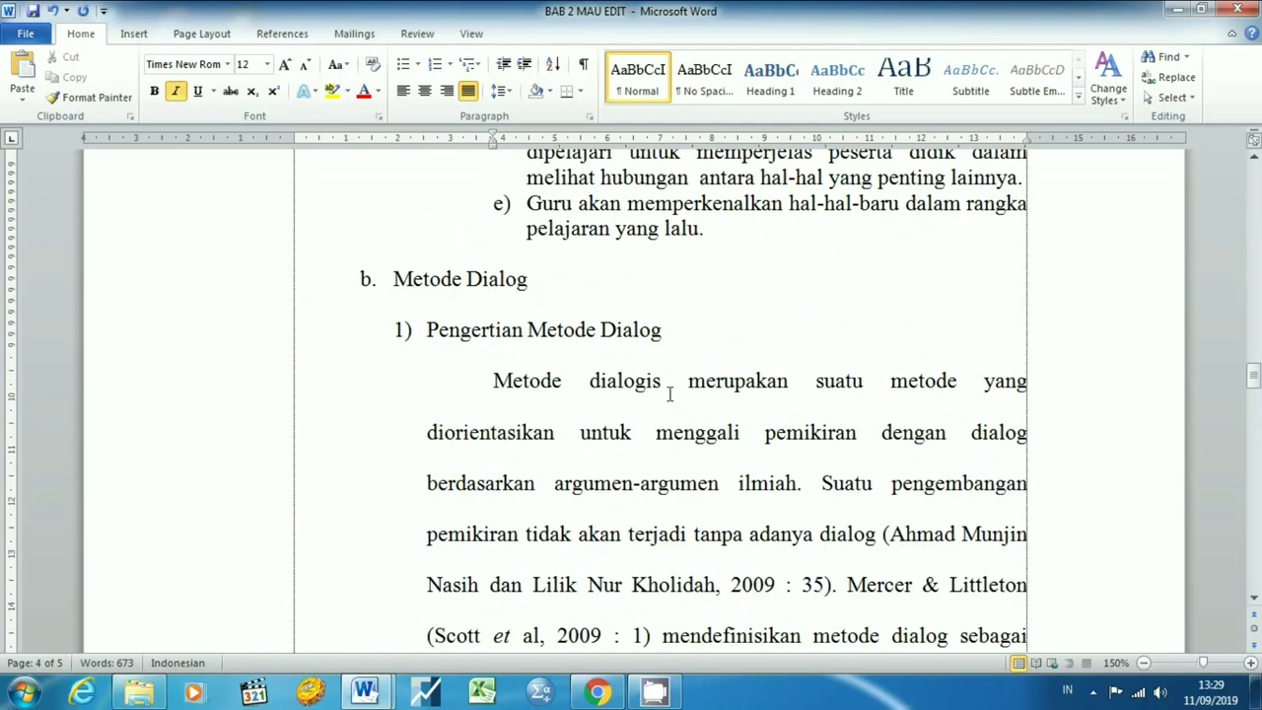
pyautogui.press('Up')
pyautogui.press('Up')
pyautogui.press('Up')
pyautogui.press('Up')
pyautogui.hotkey('shift', 'Down')
pyautogui.hotkey('ctrl', 'c')
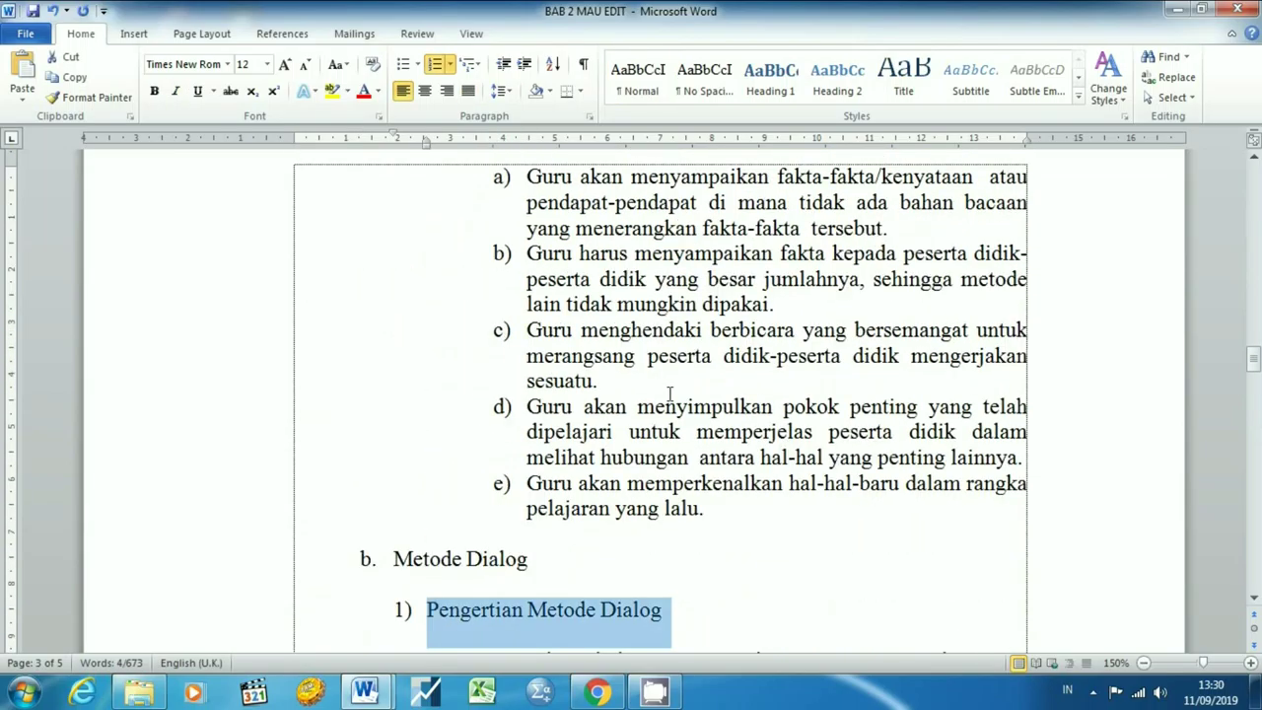
# Step: Number 'Asumsi yang Mendasari Metode Dialog' as subheading 2) and indent the Gorsky & Caspi paragraph
pyautogui.press('Down')
pyautogui.press('Down')
pyautogui.press('Down')
pyautogui.press('Down')
pyautogui.press('Down')
pyautogui.press('Down')
pyautogui.press('Down')
pyautogui.press('Down')
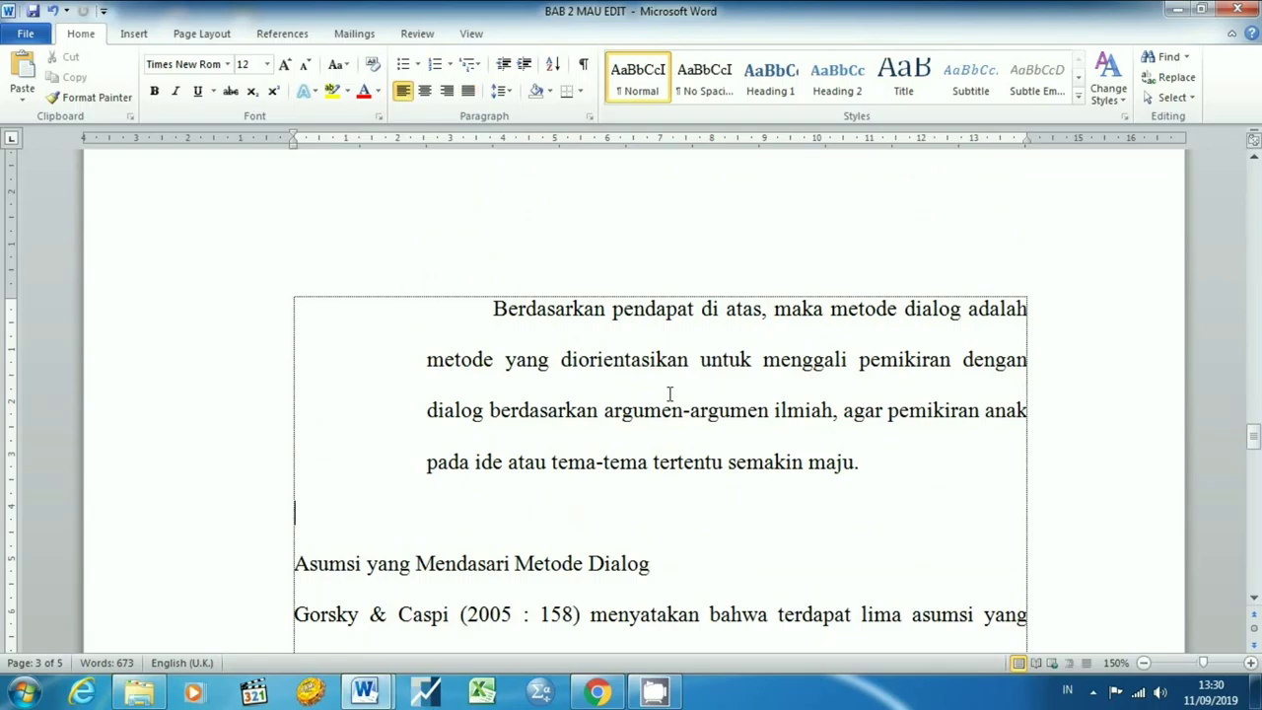
pyautogui.hotkey('ctrl', 'v')
pyautogui.press('Delete')
pyautogui.press('Delete')
pyautogui.hotkey('shift', 'Home')
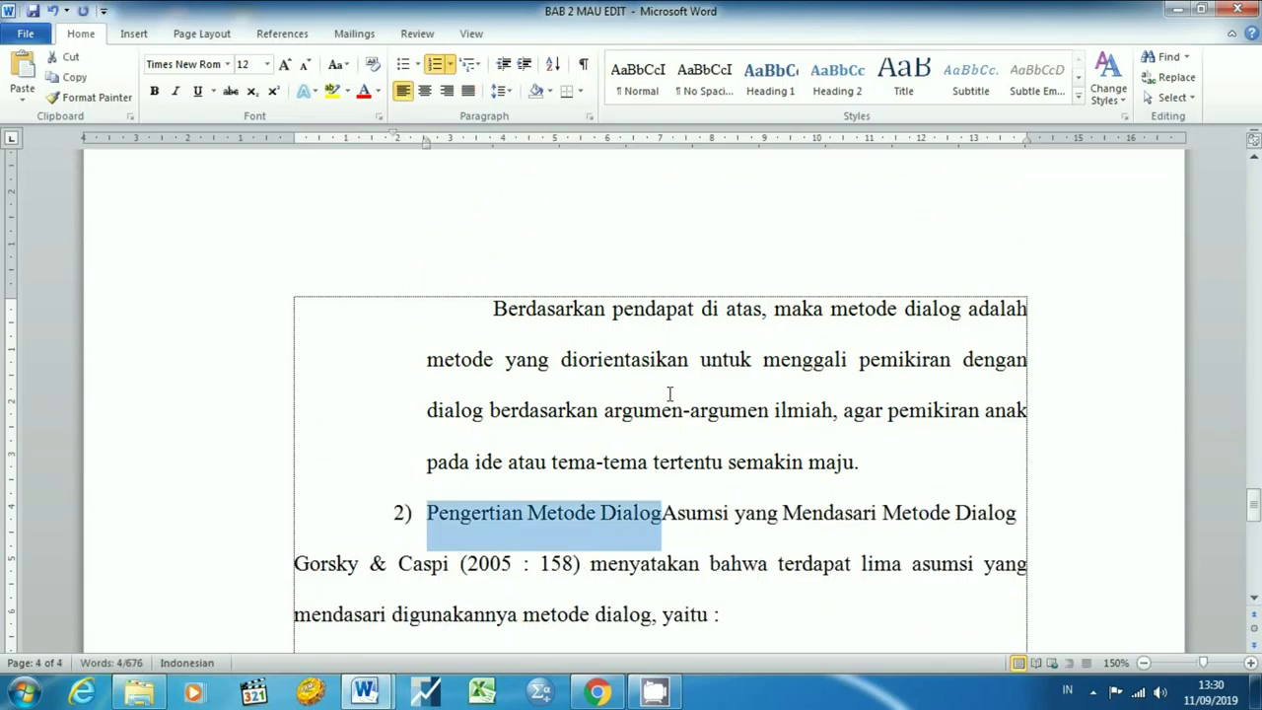
pyautogui.press('Delete')
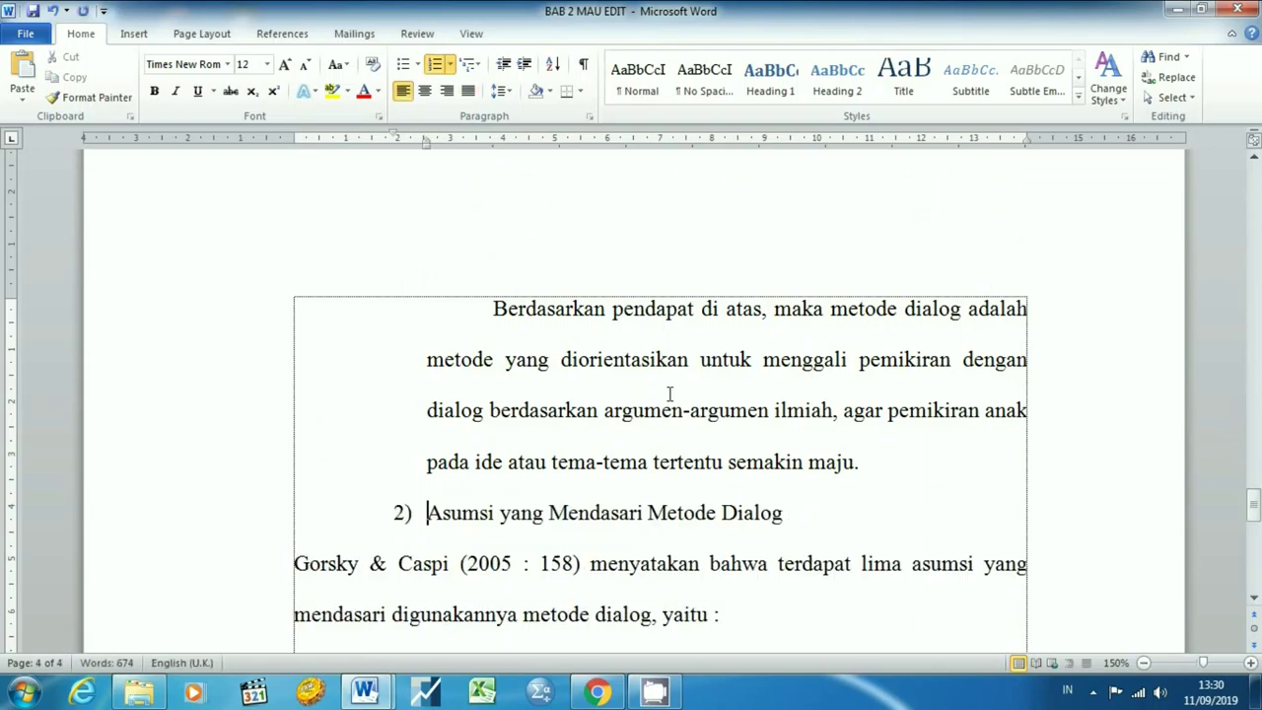
pyautogui.press('Down')
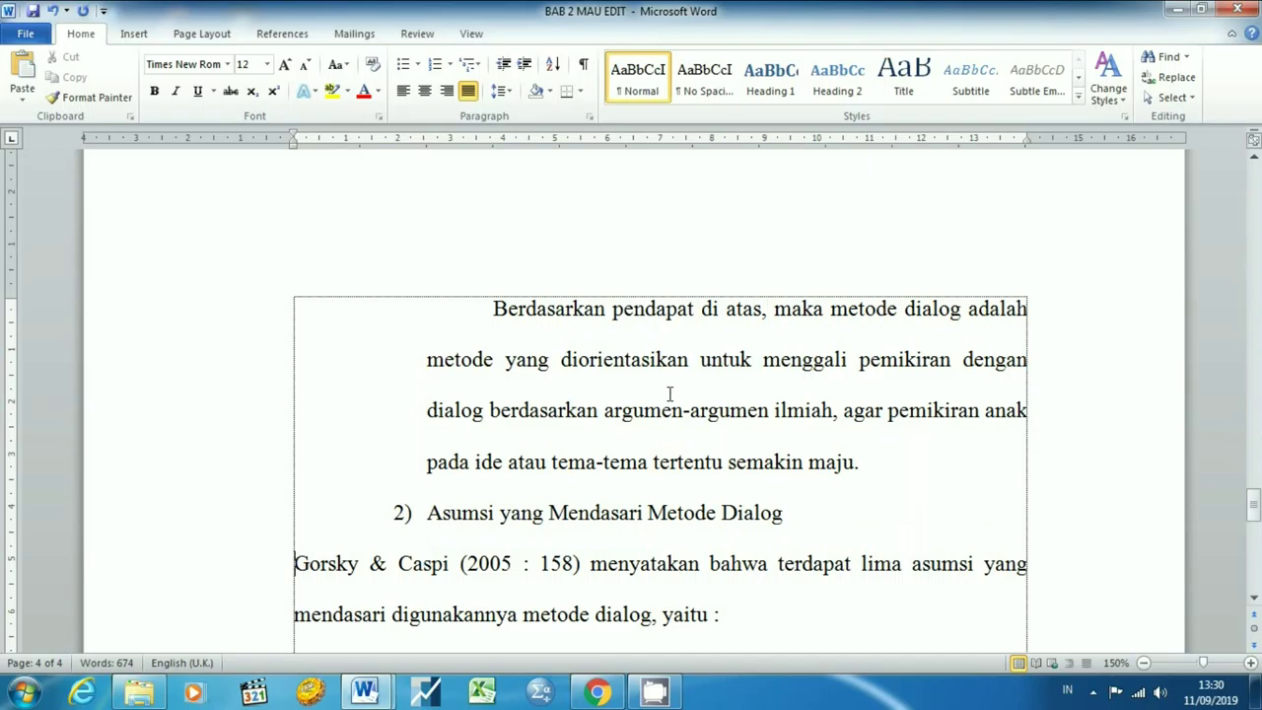
pyautogui.press('Tab')
pyautogui.press('Tab')
pyautogui.press('Tab')
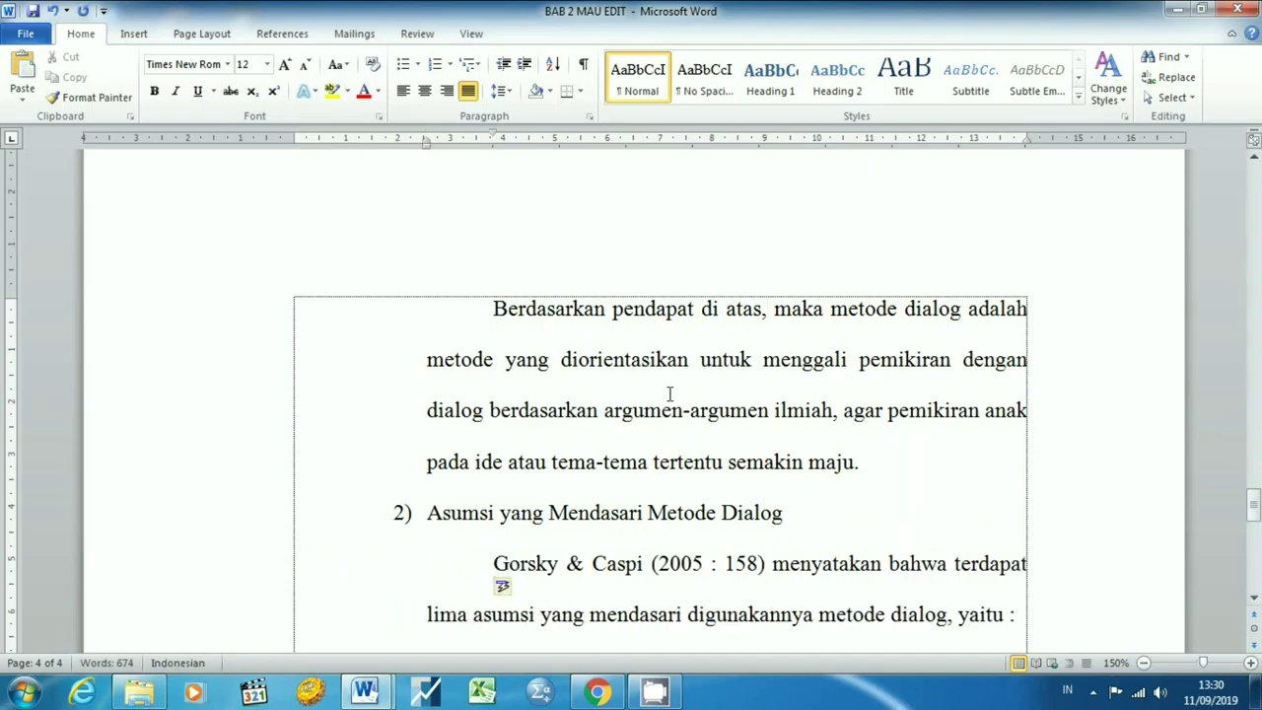
# Step: Indent the first English assumption and start it as non-italic list item 'a)'
pyautogui.press('Down')
pyautogui.press('Down')
pyautogui.press('Down')
pyautogui.press('Up')
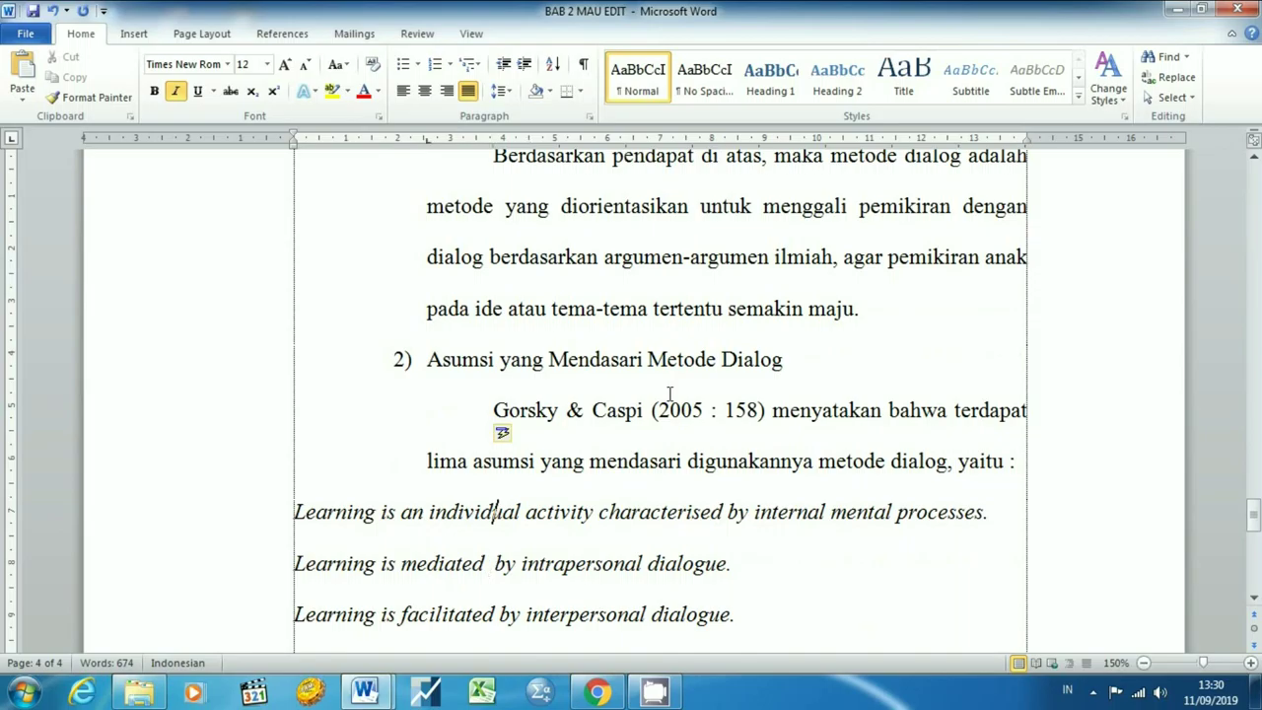
pyautogui.press('Home')
pyautogui.press('Tab')
pyautogui.press('Tab')
pyautogui.press('Tab')
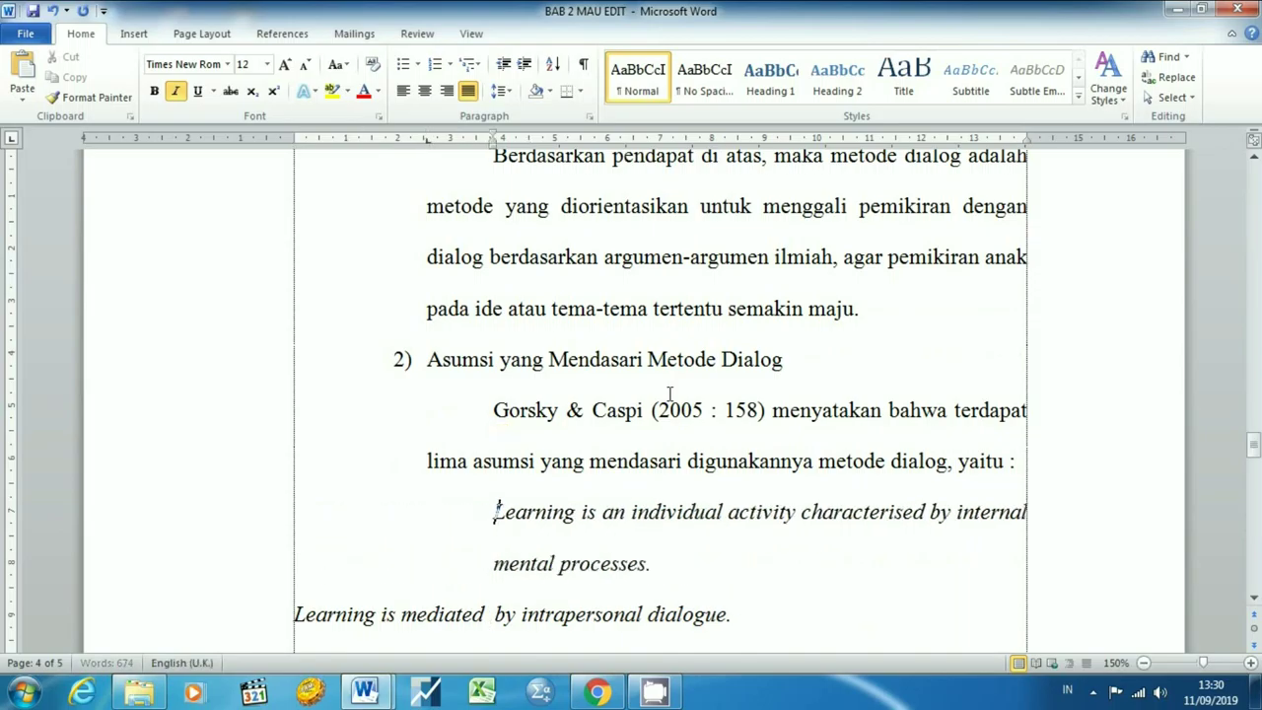
pyautogui.hotkey('ctrl', 'i')
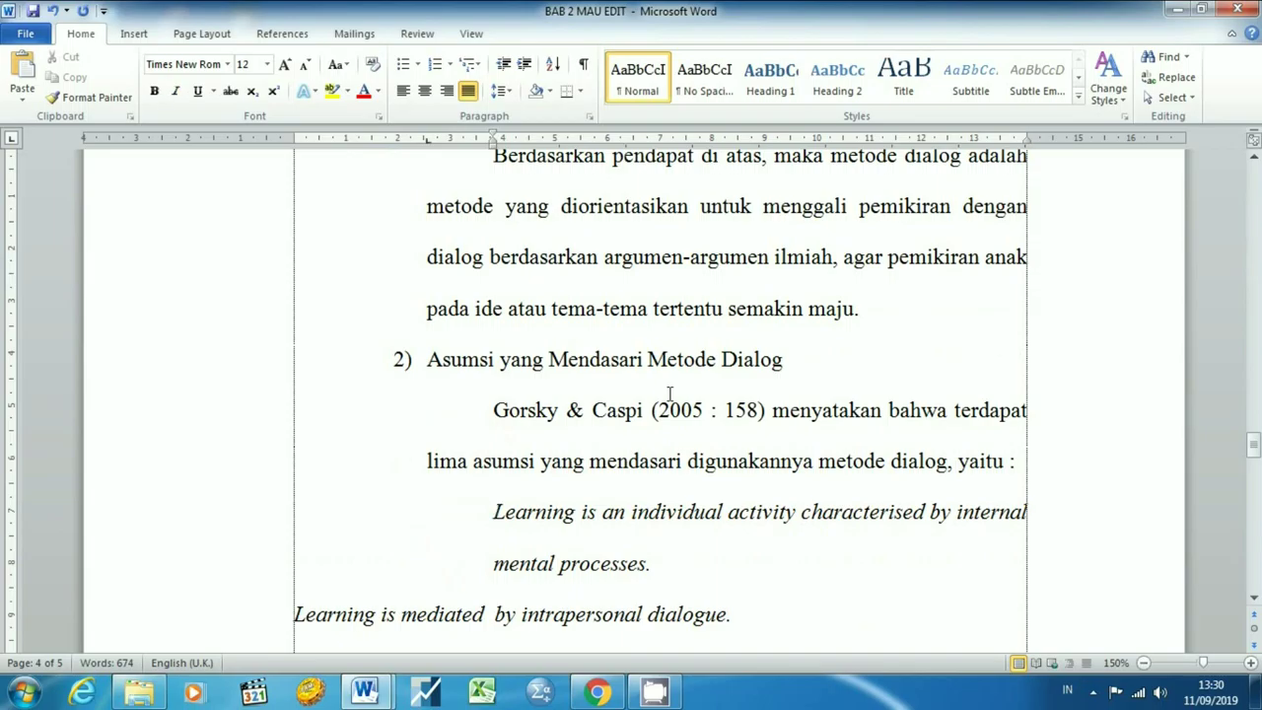
pyautogui.write('a')
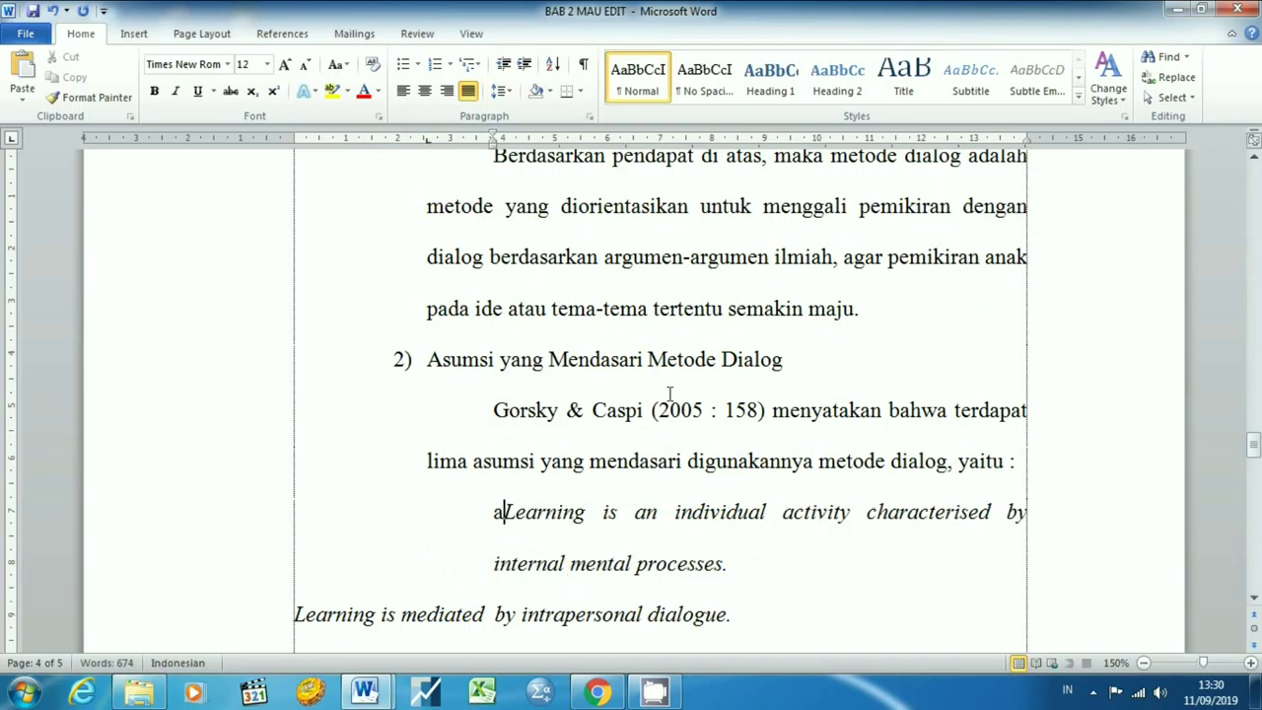
pyautogui.write(')')
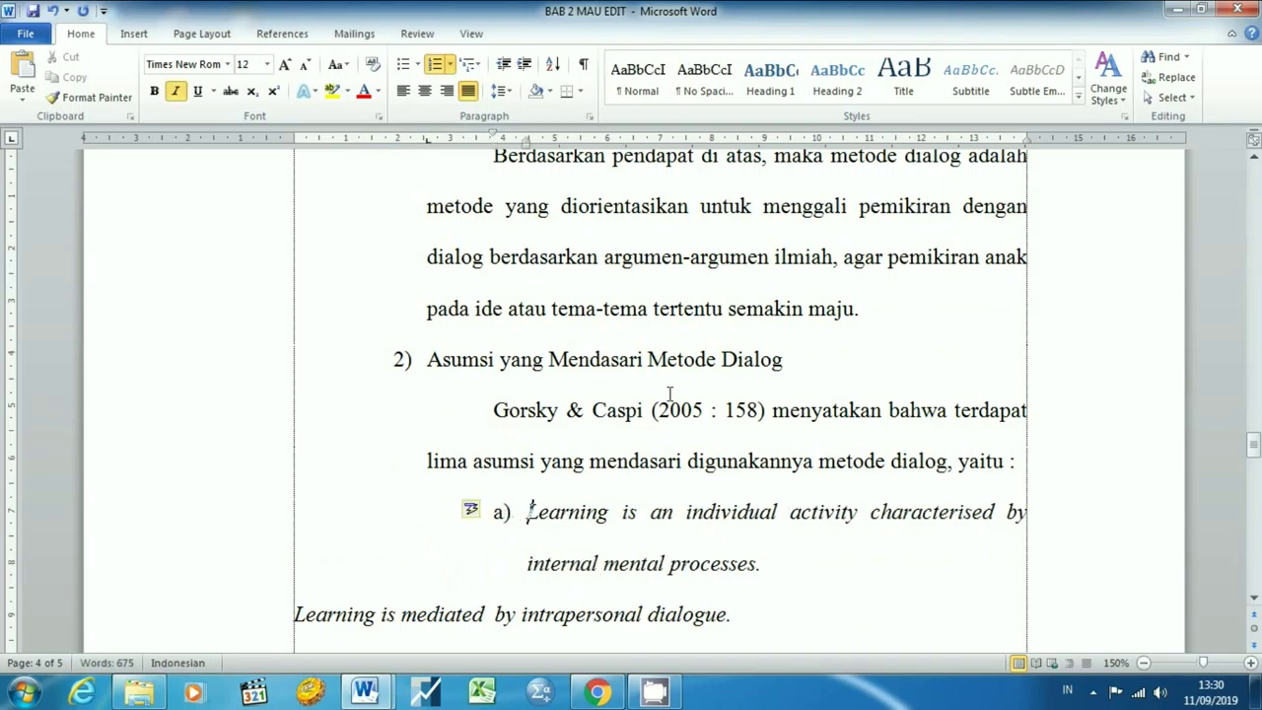
# Step: Turn the remaining four English assumptions into list items b) through e)
pyautogui.press('Down')
pyautogui.press('Down')
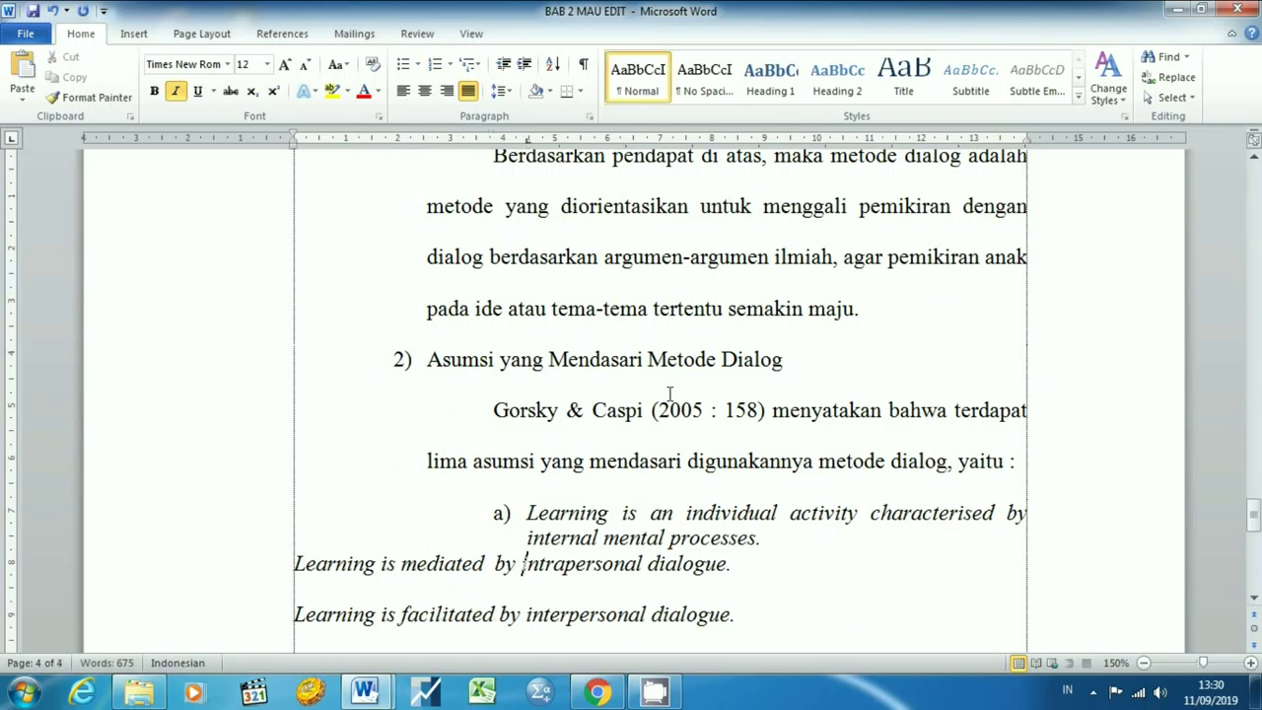
pyautogui.press('Home')
pyautogui.press('BackSpace')
pyautogui.press('Return')
pyautogui.press('Down')
pyautogui.press('Home')
pyautogui.press('BackSpace')
pyautogui.press('Return')
pyautogui.press('Down')
pyautogui.press('Home')
pyautogui.press('BackSpace')
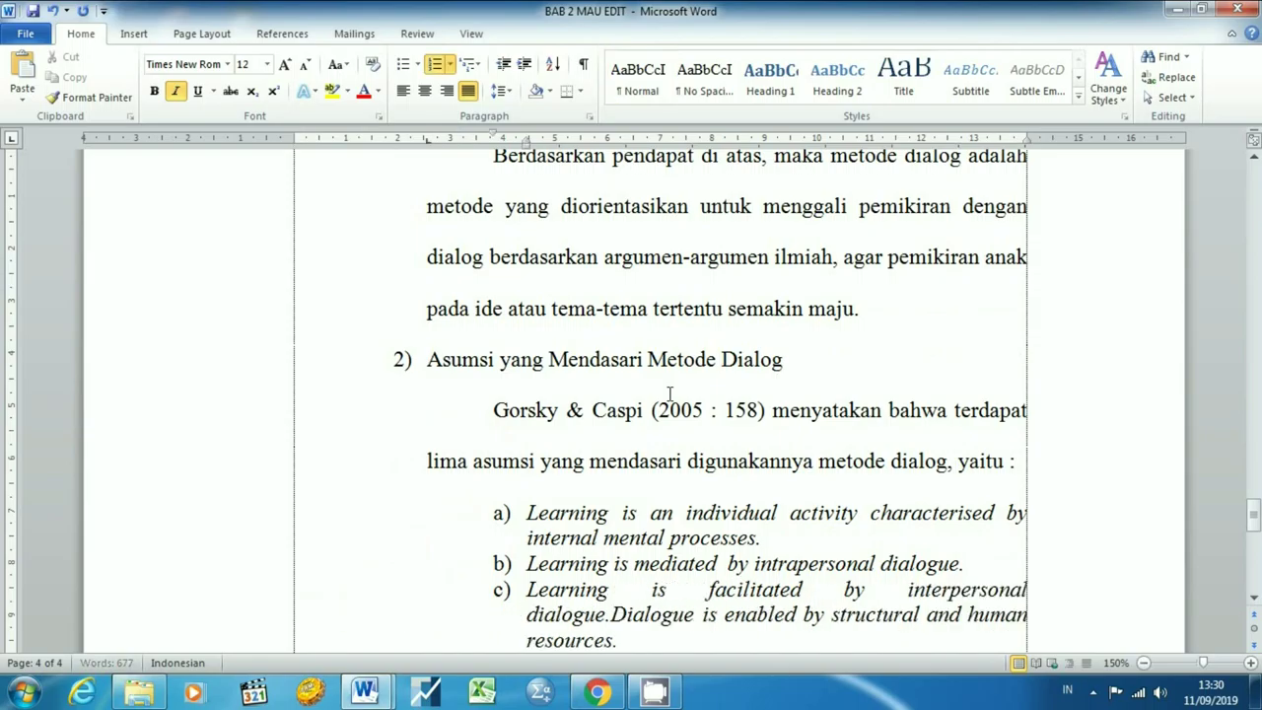
pyautogui.press('Return')
pyautogui.press('Down')
pyautogui.press('Down')
pyautogui.press('Up')
pyautogui.press('Home')
pyautogui.press('BackSpace')
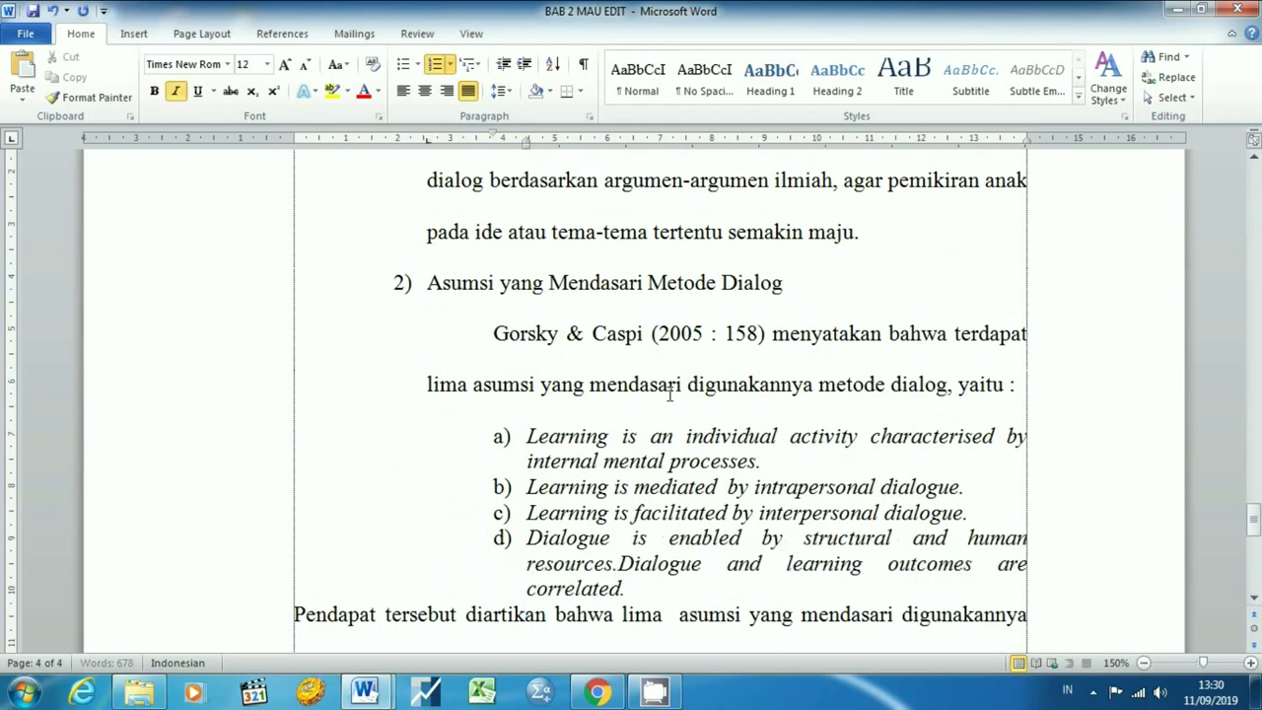
pyautogui.press('Return')
pyautogui.press('Down')
# Step: End the list with an unnumbered empty line and indent the 'Pendapat' paragraph below it
pyautogui.press('Up')
pyautogui.press('End')
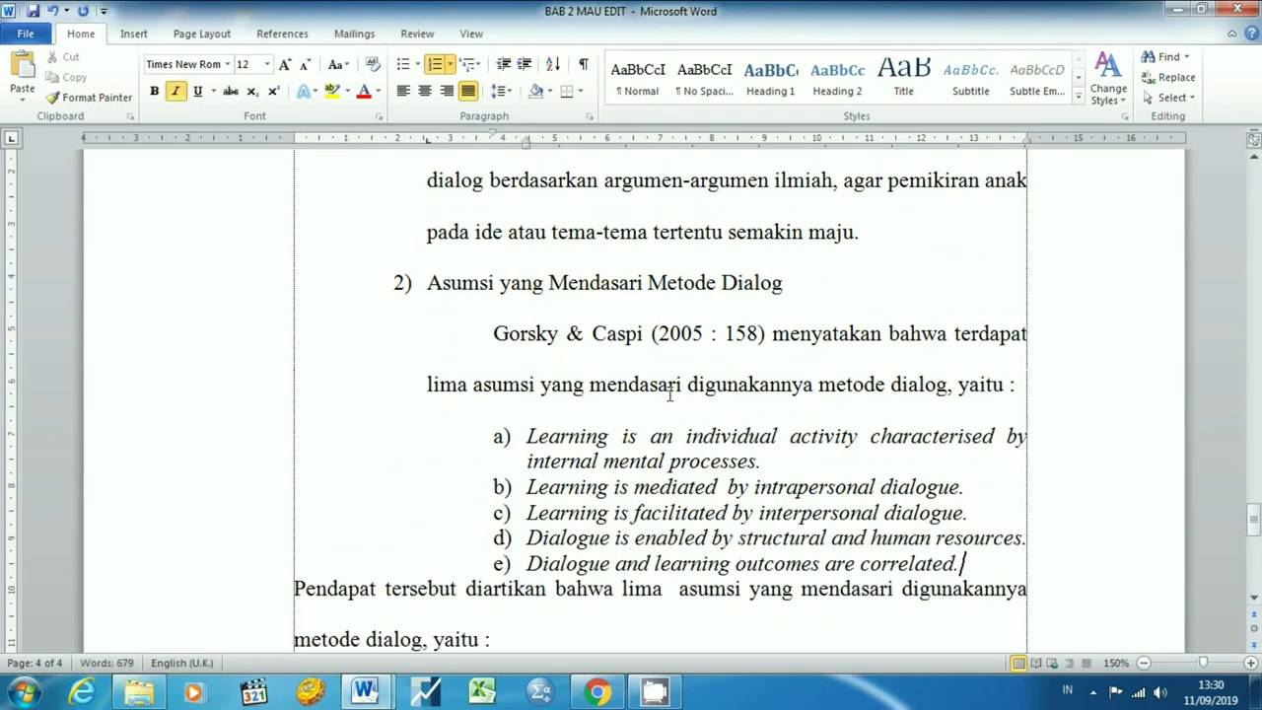
pyautogui.press('Return')
pyautogui.press('BackSpace')
pyautogui.press('Down')
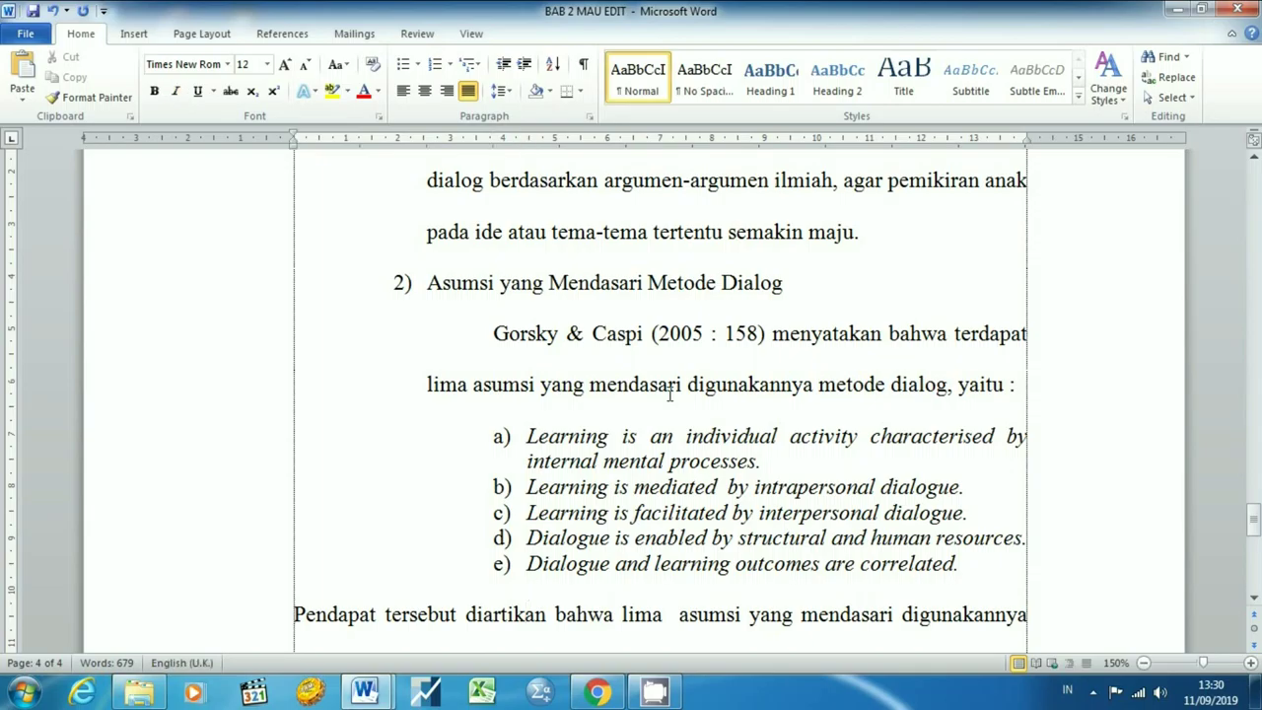
pyautogui.press('Tab')
pyautogui.press('Tab')
pyautogui.press('Tab')
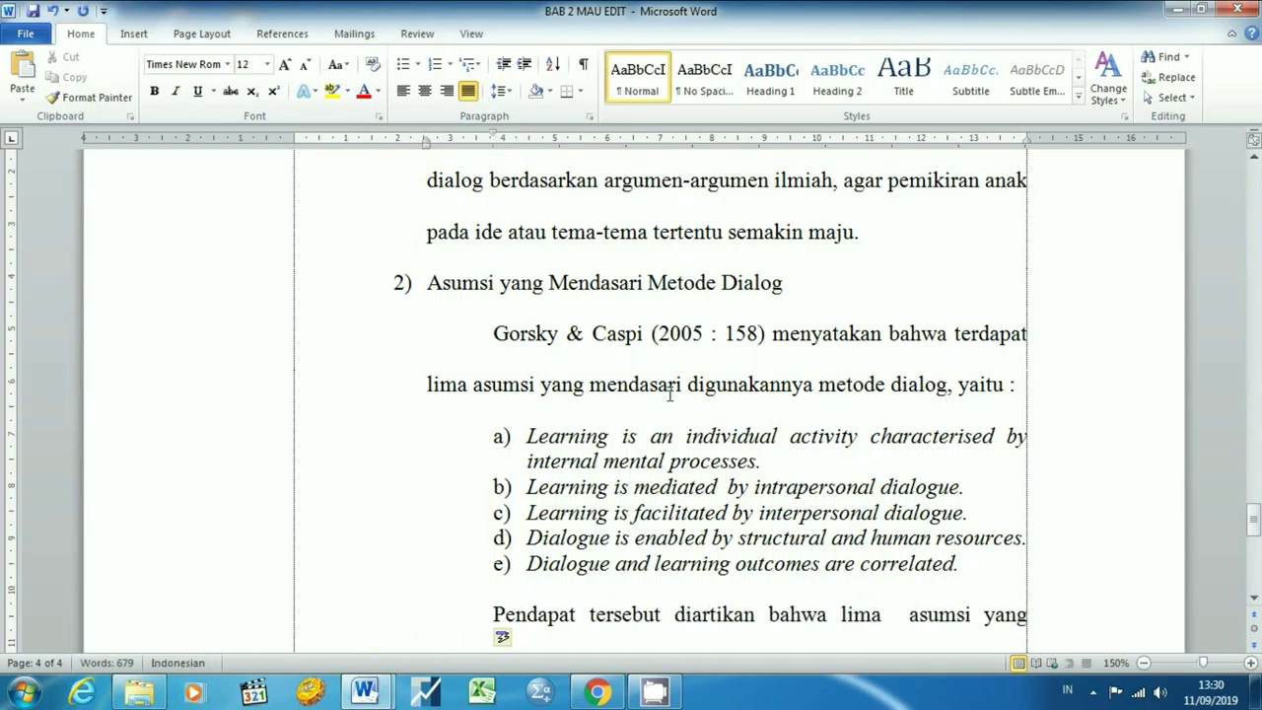
pyautogui.press('Down')
pyautogui.press('Down')
pyautogui.press('Down')
pyautogui.press('Down')
pyautogui.scroll(-1, 670, 395)
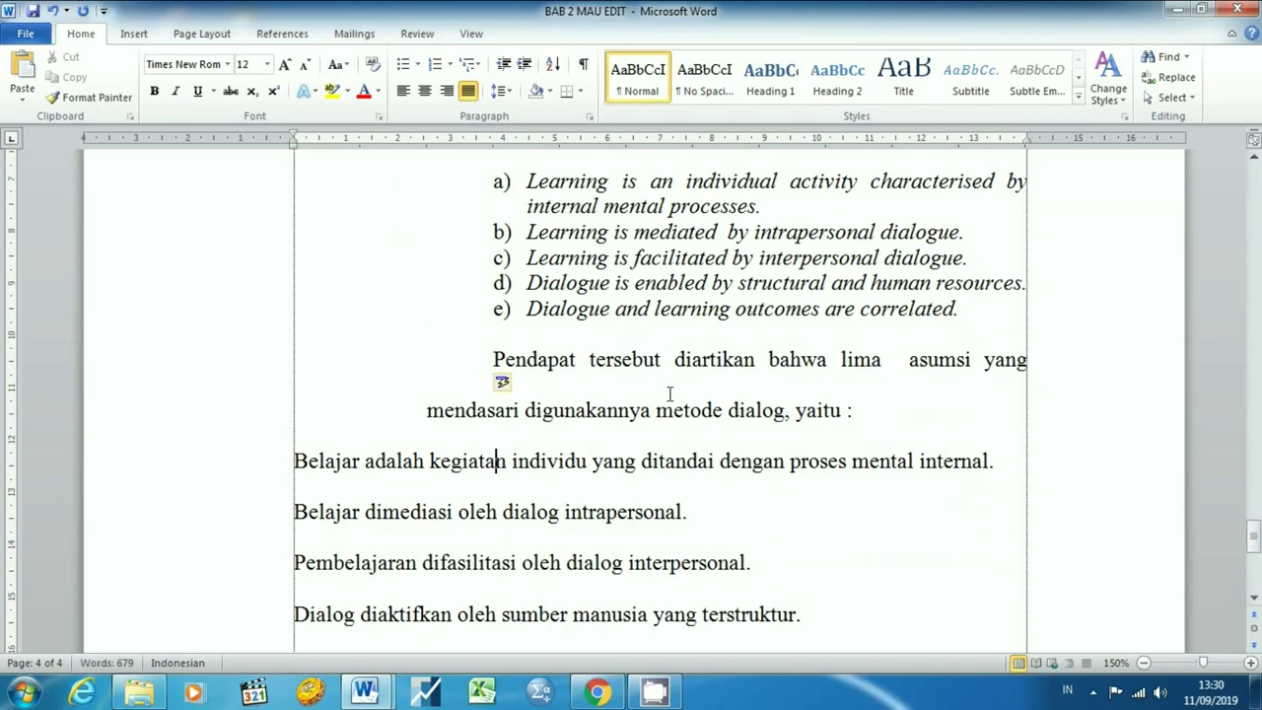
# Step: Start 'Belajar adalah' as indented list item 'a)'
pyautogui.press('Home')
pyautogui.write('a)')
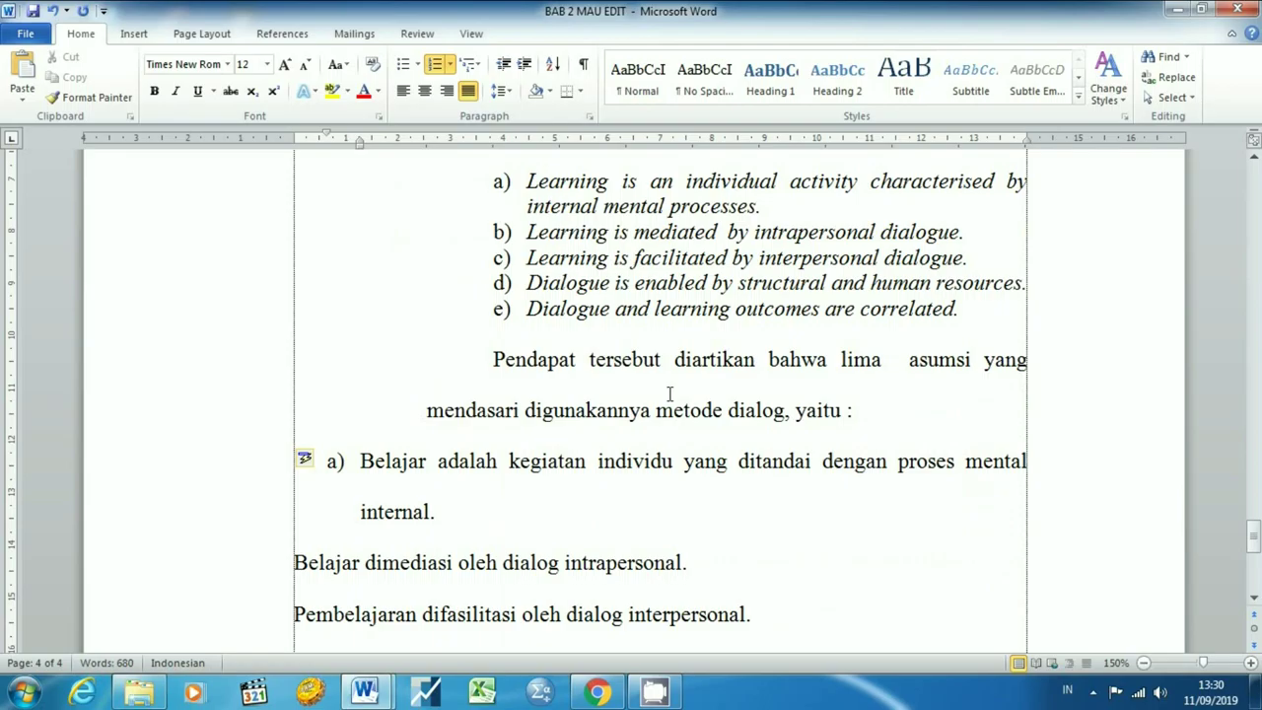
pyautogui.press('Tab')
pyautogui.press('Tab')
pyautogui.press('Up')
pyautogui.press('Down')
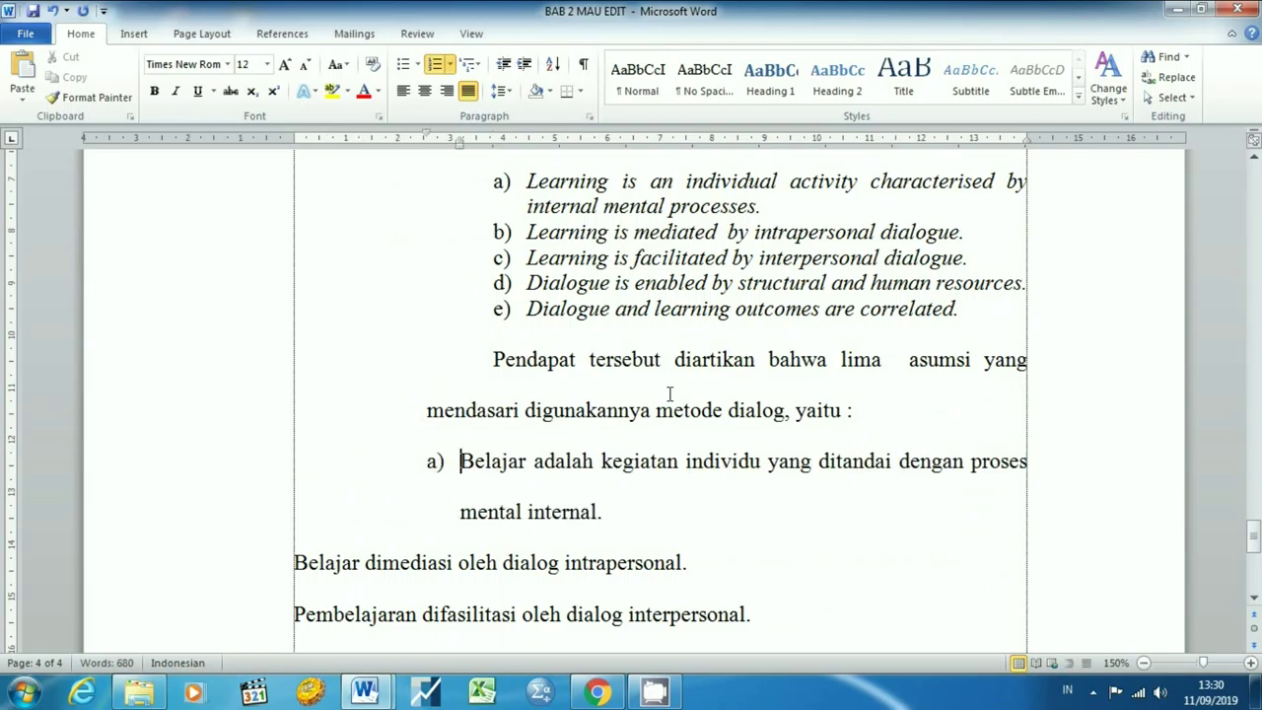
# Step: Make the remaining Indonesian assumptions list items b) through e), from 'Belajar dimediasi' to 'Dialog berhubungan'
pyautogui.press('Down')
pyautogui.press('Down')
pyautogui.press('Home')
pyautogui.press('BackSpace')
pyautogui.press('Return')
pyautogui.press('Down')
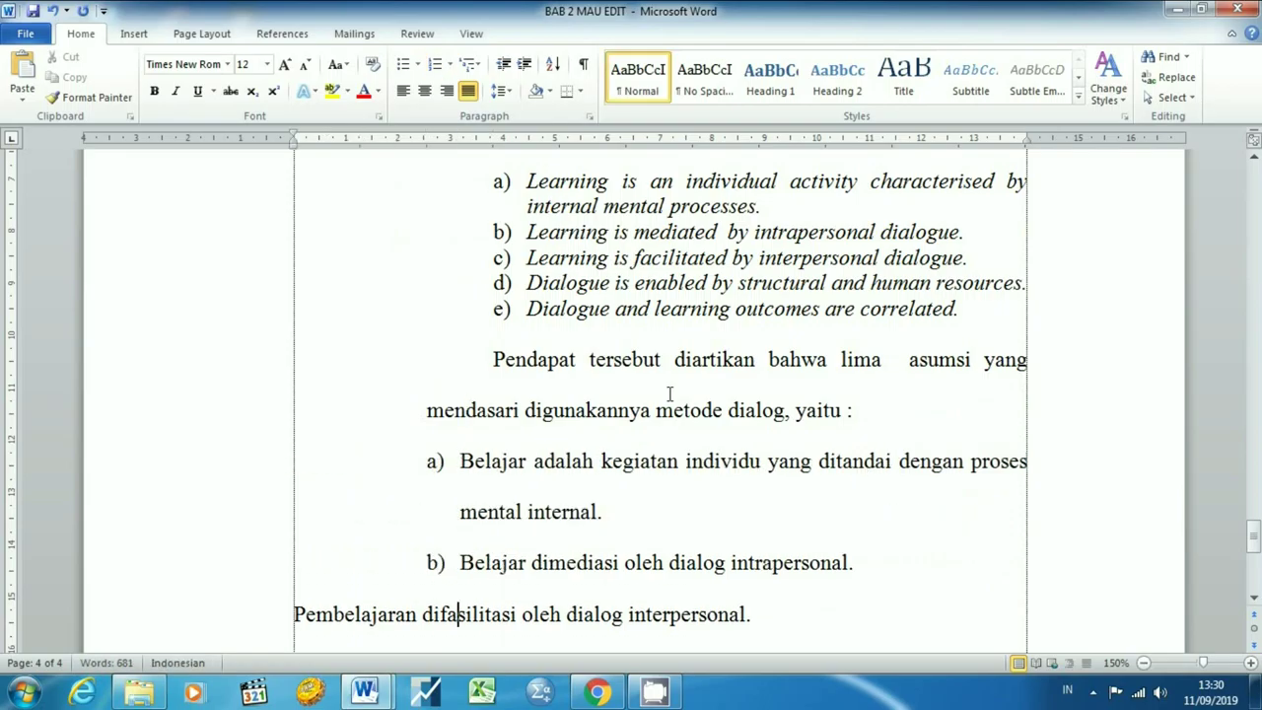
pyautogui.press('Home')
pyautogui.press('BackSpace')
pyautogui.press('Return')
pyautogui.press('Down')
pyautogui.press('Home')
pyautogui.press('BackSpace')
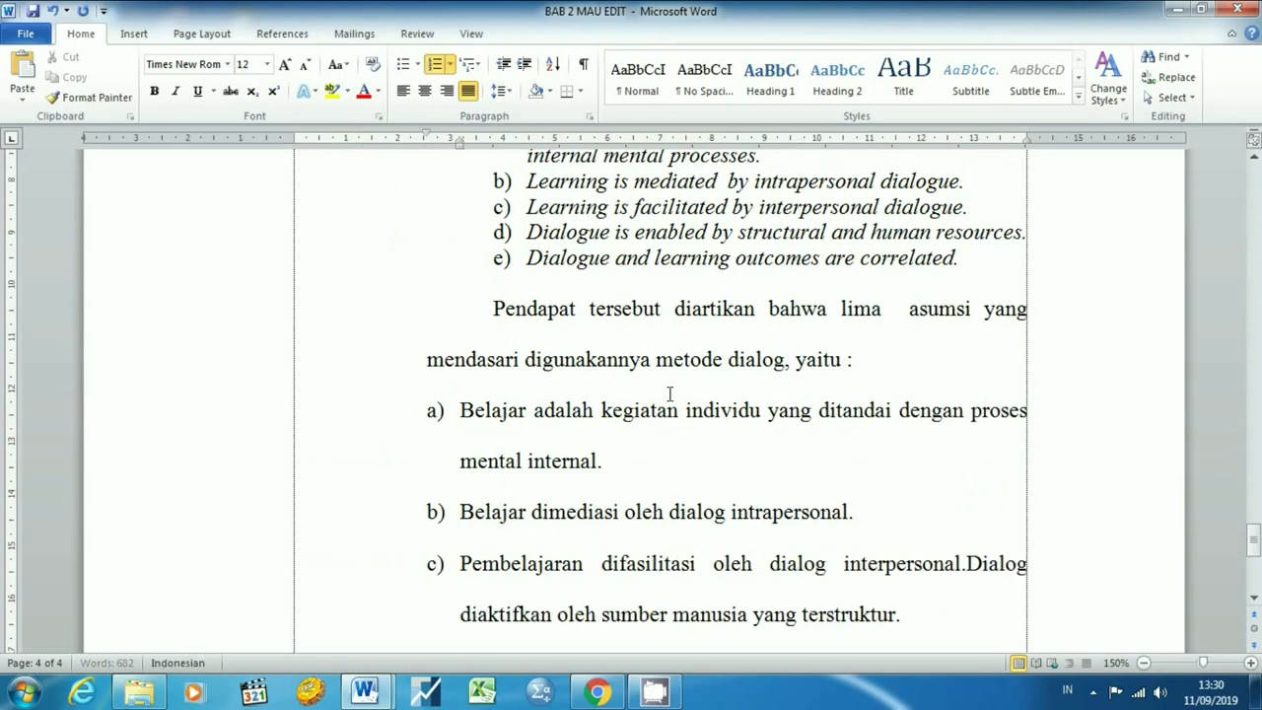
pyautogui.press('Return')
pyautogui.press('Down')
pyautogui.press('Down')
pyautogui.press('Up')
pyautogui.press('Home')
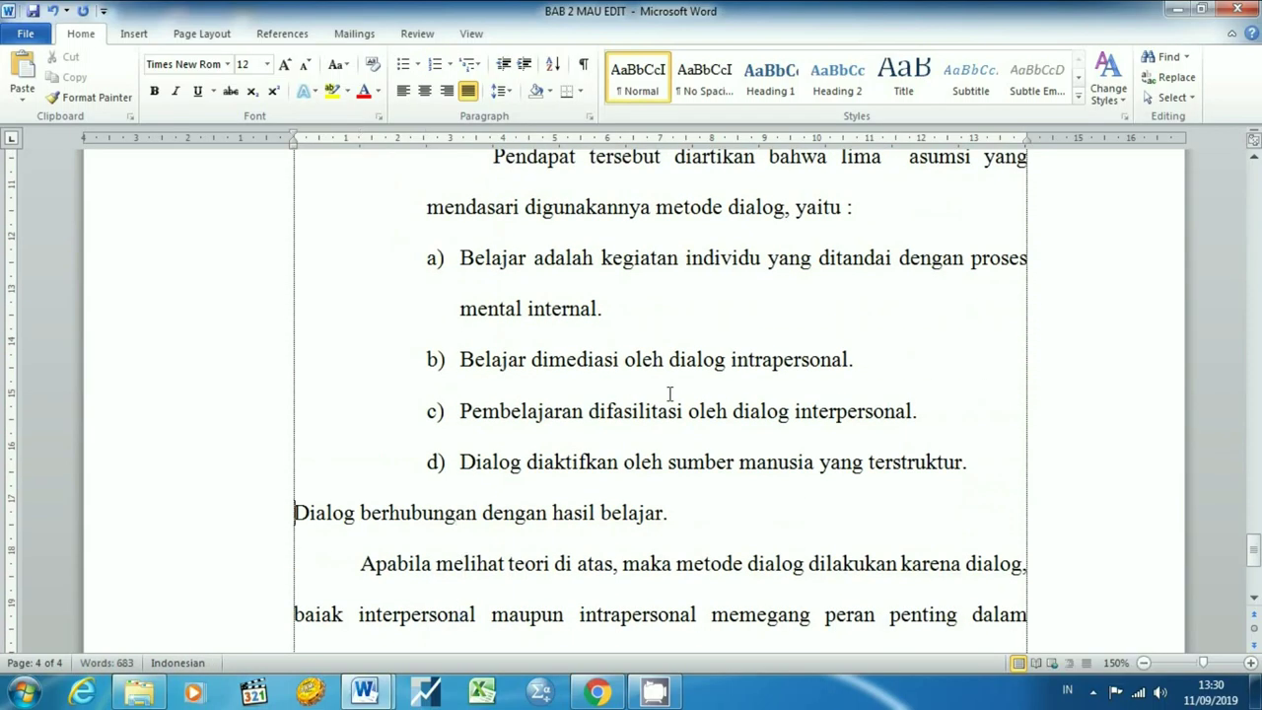
pyautogui.press('BackSpace')
pyautogui.press('Return')
pyautogui.press('Down')
pyautogui.press('Down')
pyautogui.press('Down')
# Step: Indent the 'Apabila melihat teori di atas' paragraph to match the other body paragraphs
pyautogui.press('Up')
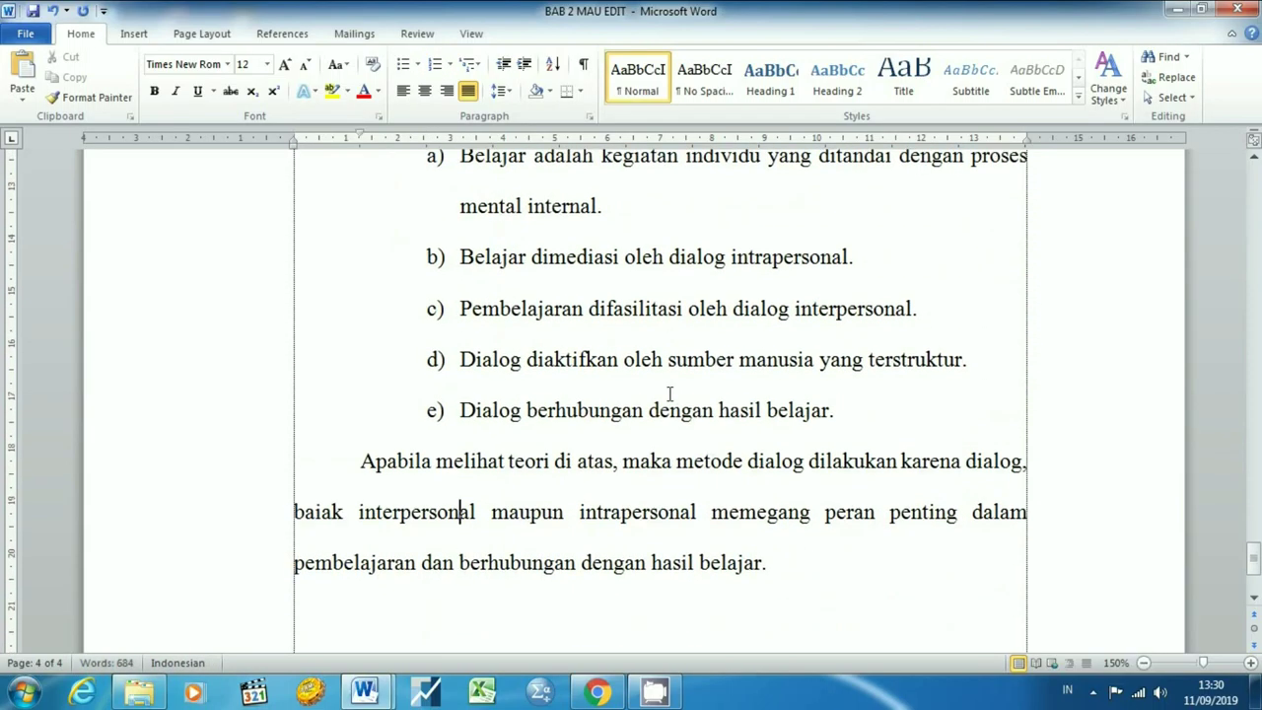
pyautogui.press('Up')
pyautogui.press('Home')
pyautogui.press('Tab')
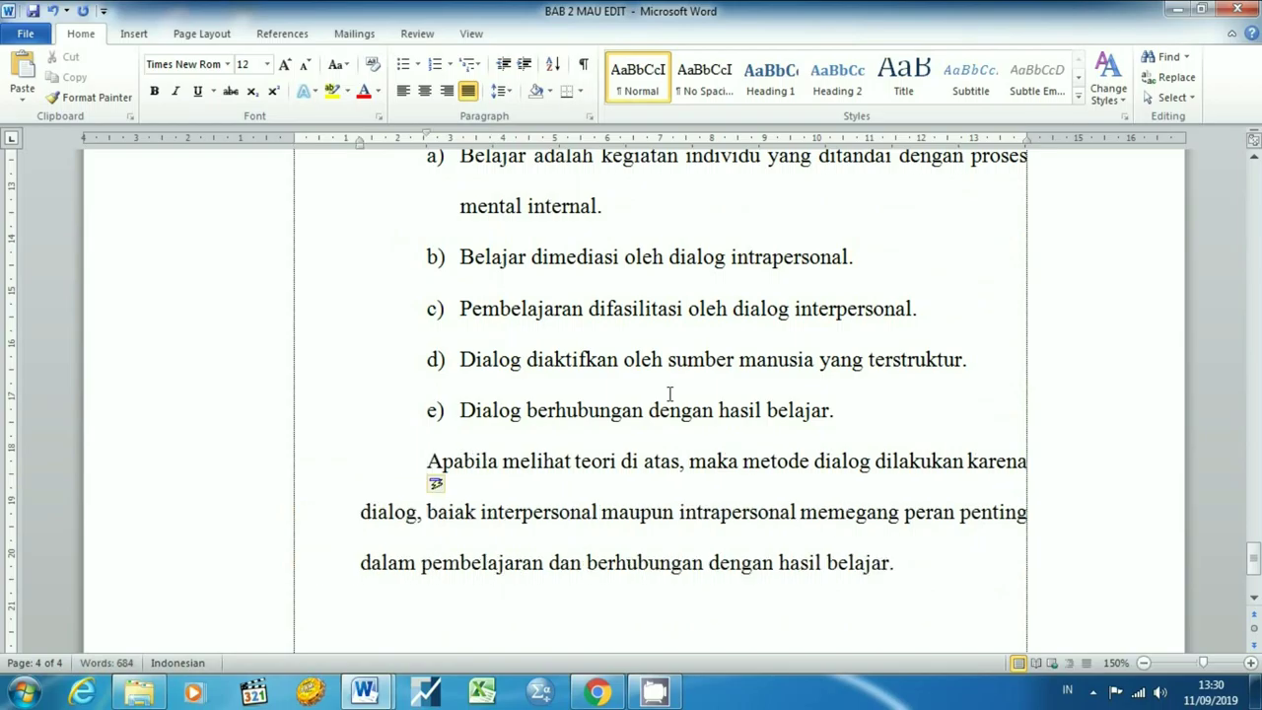
pyautogui.press('Up')
pyautogui.press('Up')
pyautogui.press('Up')
pyautogui.press('Up')
pyautogui.press('Up')
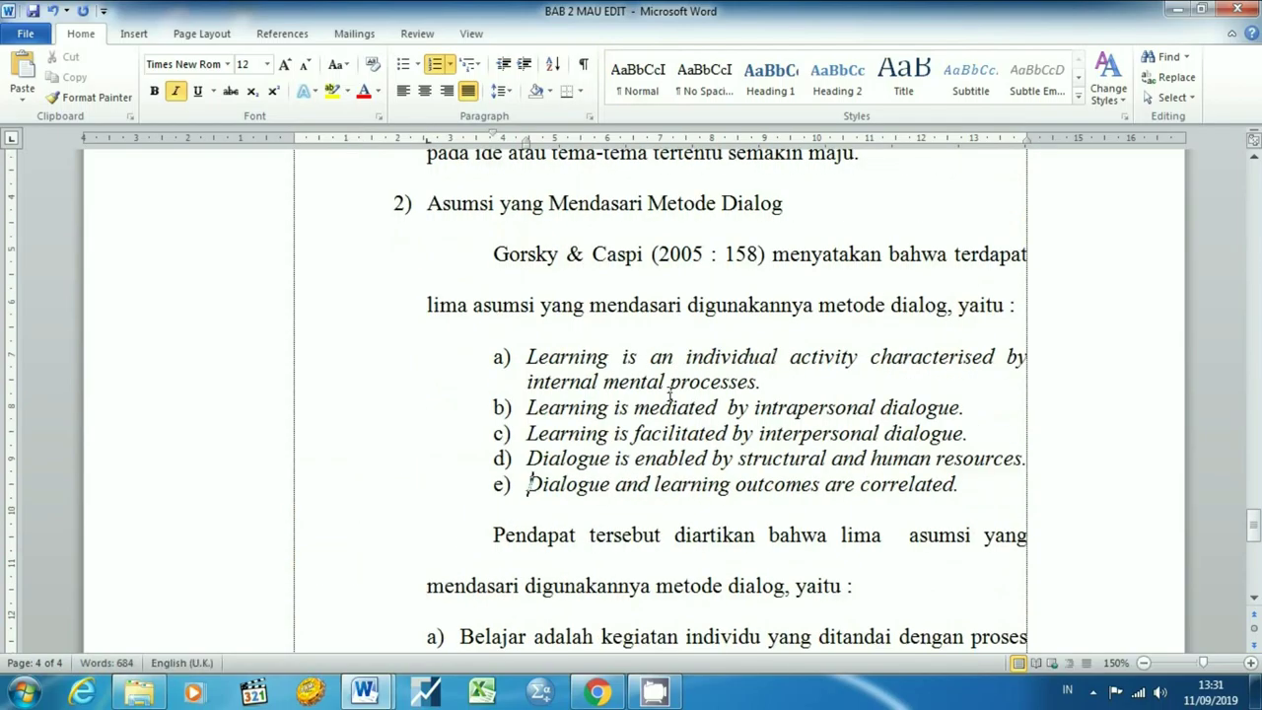
pyautogui.press('Down')
pyautogui.press('Down')
pyautogui.press('Down')
pyautogui.press('Up')
pyautogui.press('Down')
pyautogui.press('Tab')
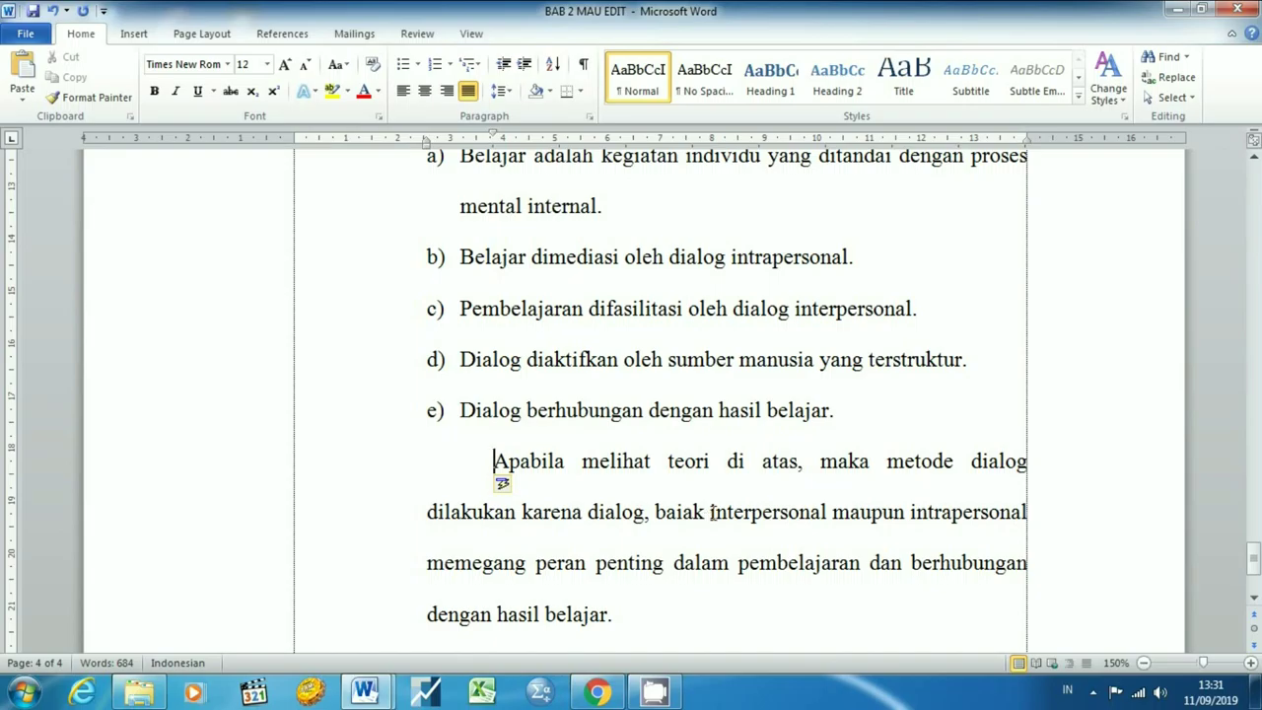
# Step: Scroll back up to the 'BAB II' title at the top of page 1
pyautogui.scroll(5, 727, 516)
pyautogui.scroll(5, 744, 528)
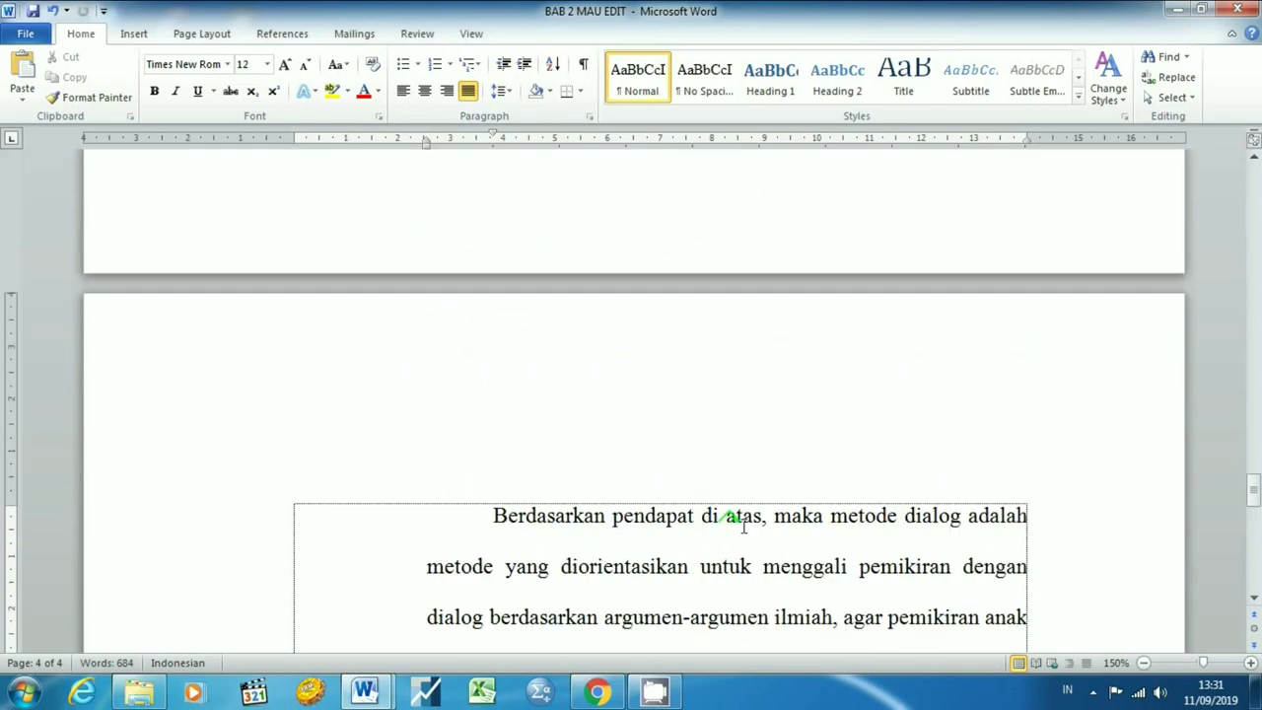
pyautogui.scroll(5, 743, 527)
pyautogui.scroll(5, 746, 527)
pyautogui.scroll(5, 750, 526)
pyautogui.scroll(5, 752, 557)
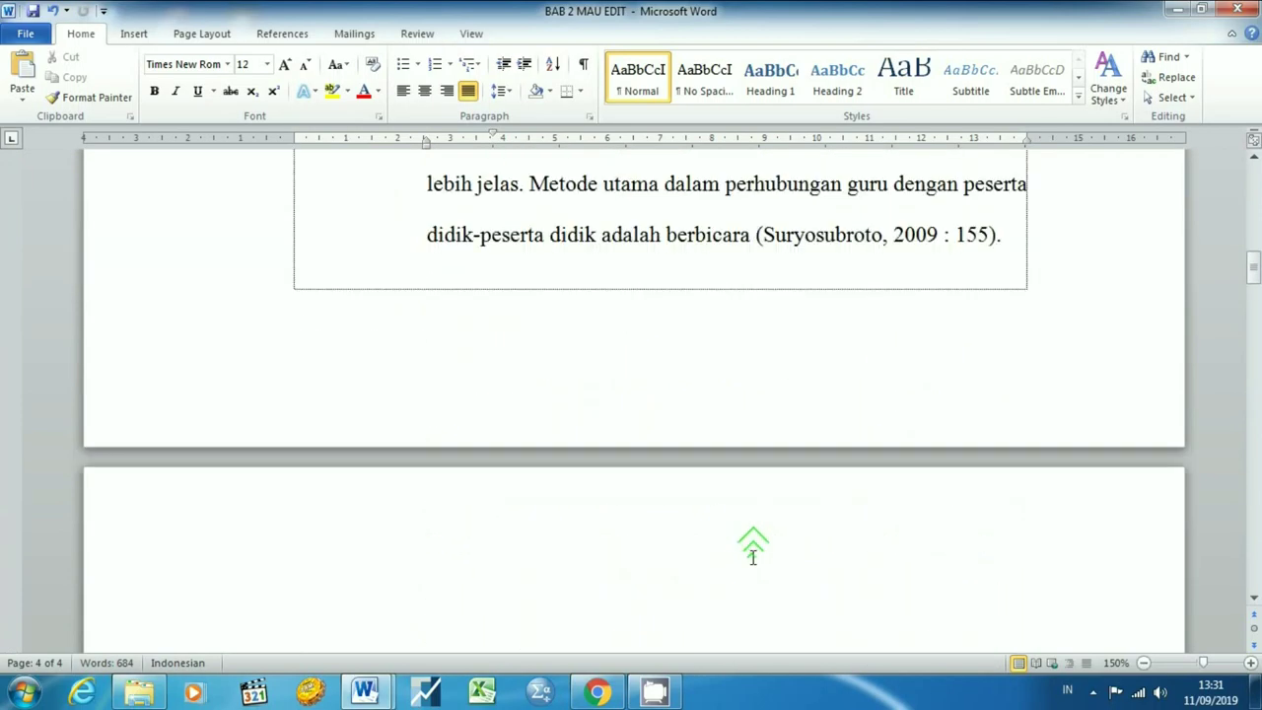
pyautogui.scroll(15, 753, 557)
pyautogui.scroll(5, 753, 558)
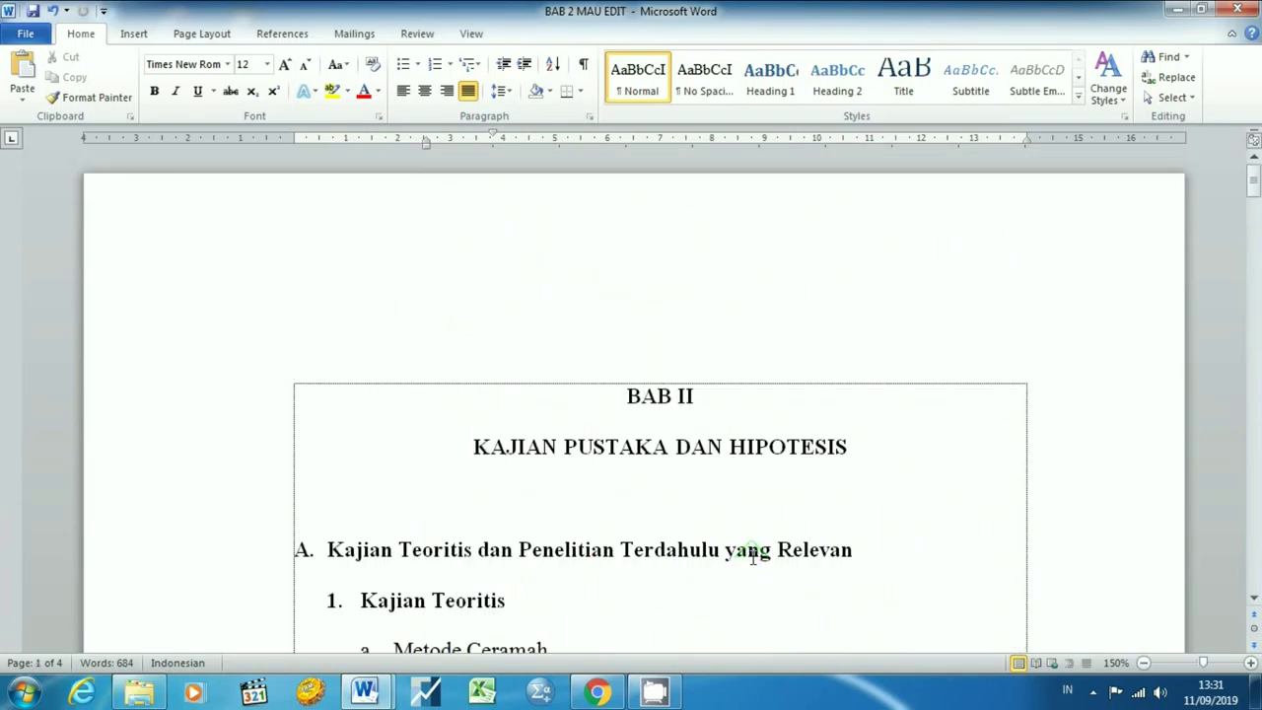